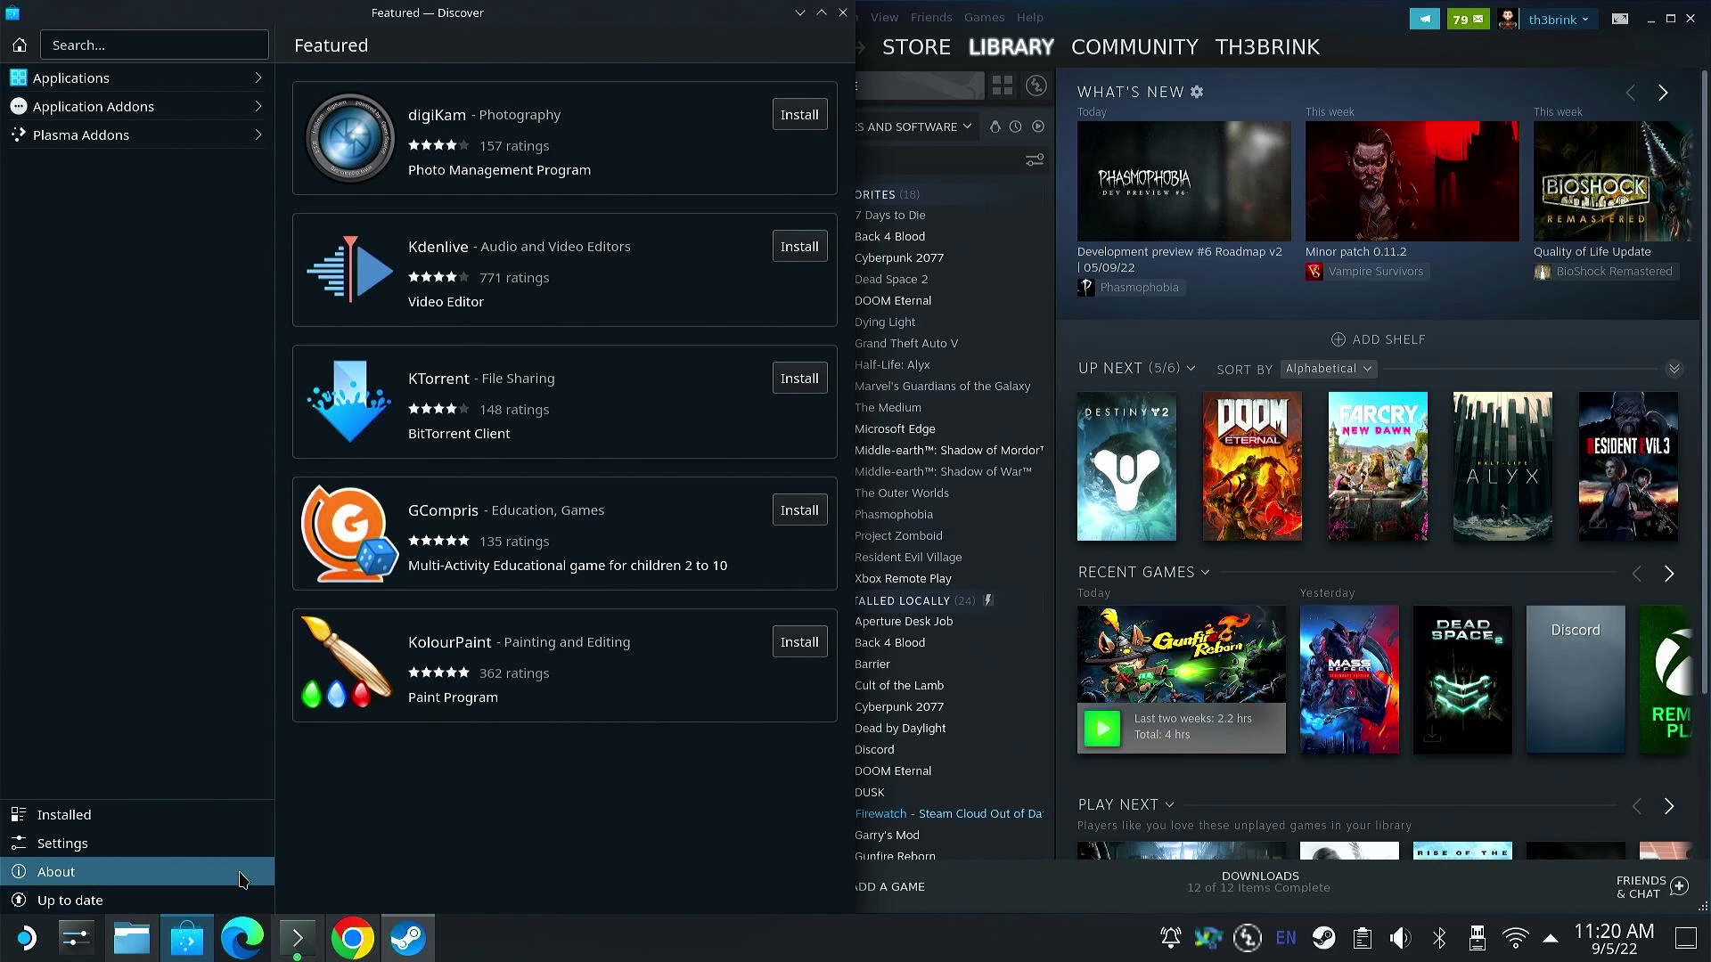
# - Hide the Discover window to reveal the desktop and bring up the Plasma application launcher
pyautogui.click(195, 933)
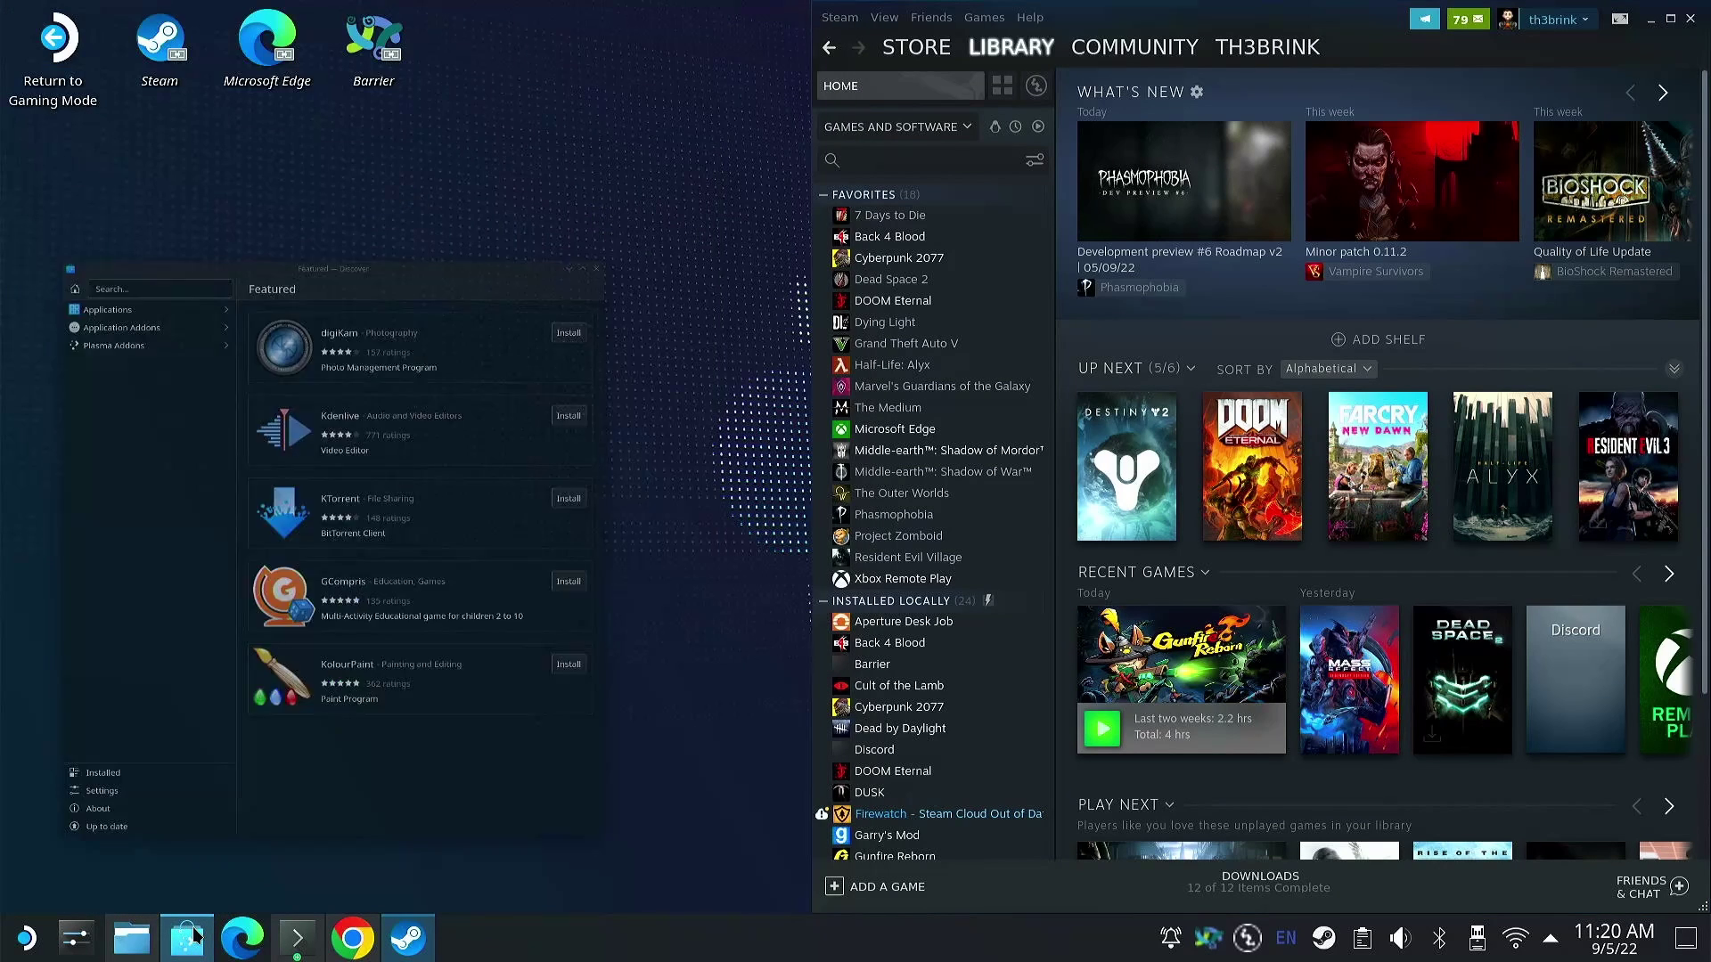
pyautogui.click(194, 933)
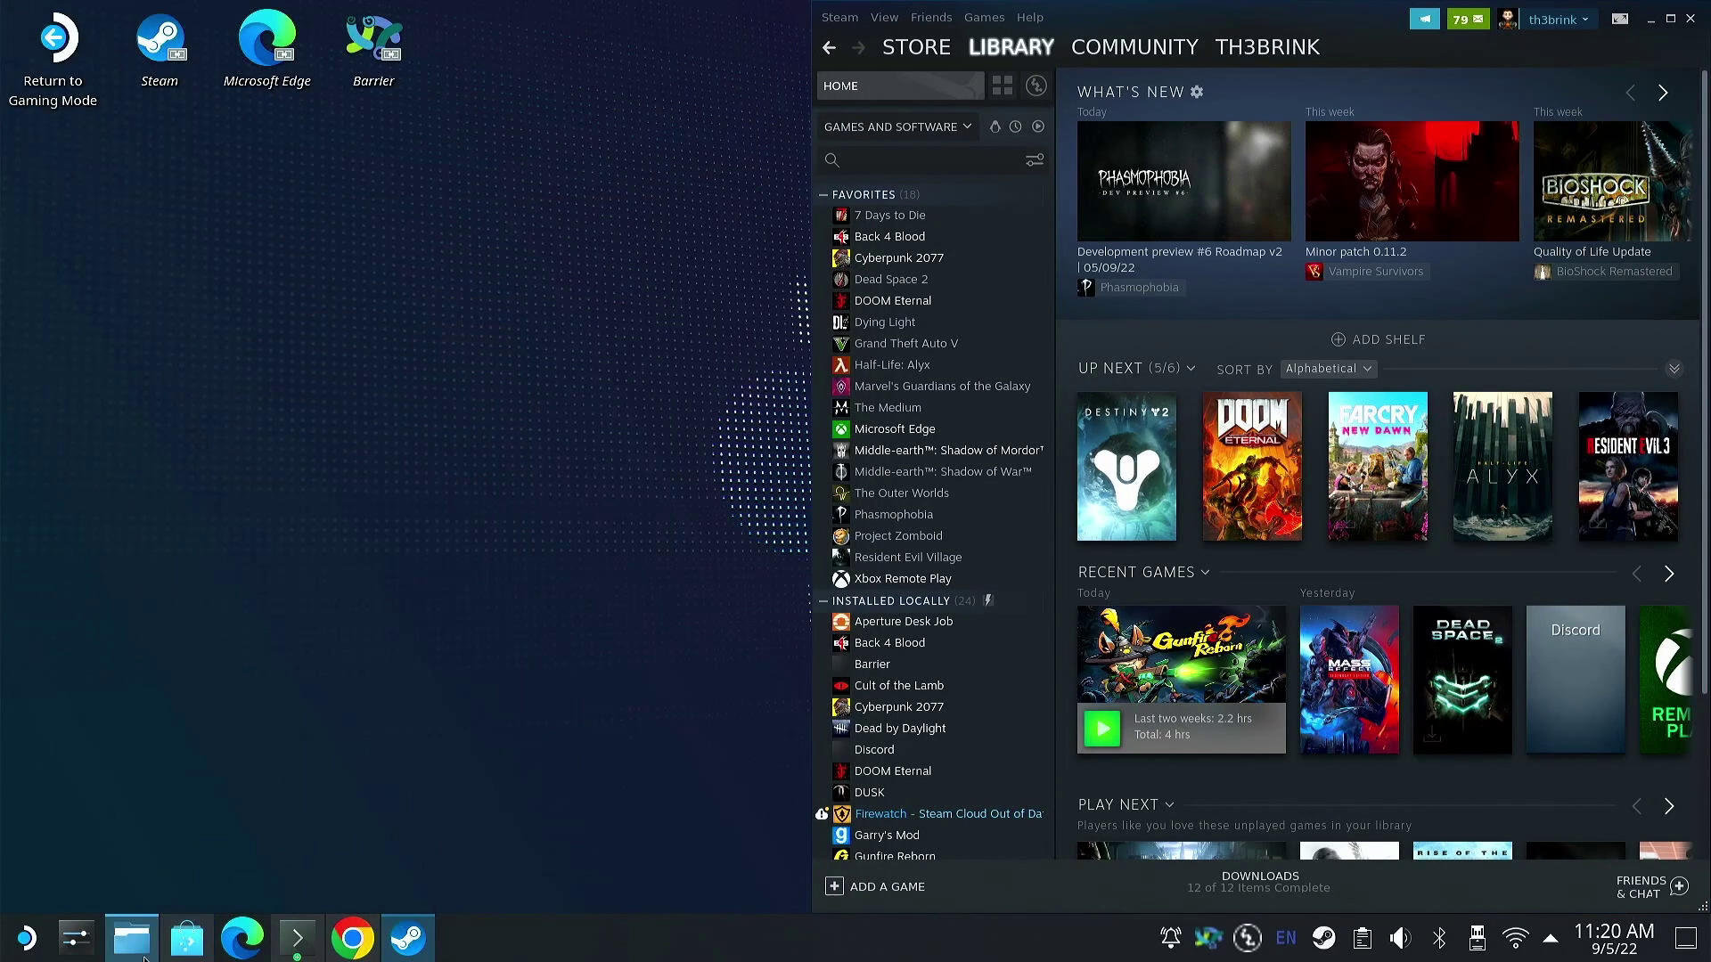
pyautogui.click(49, 943)
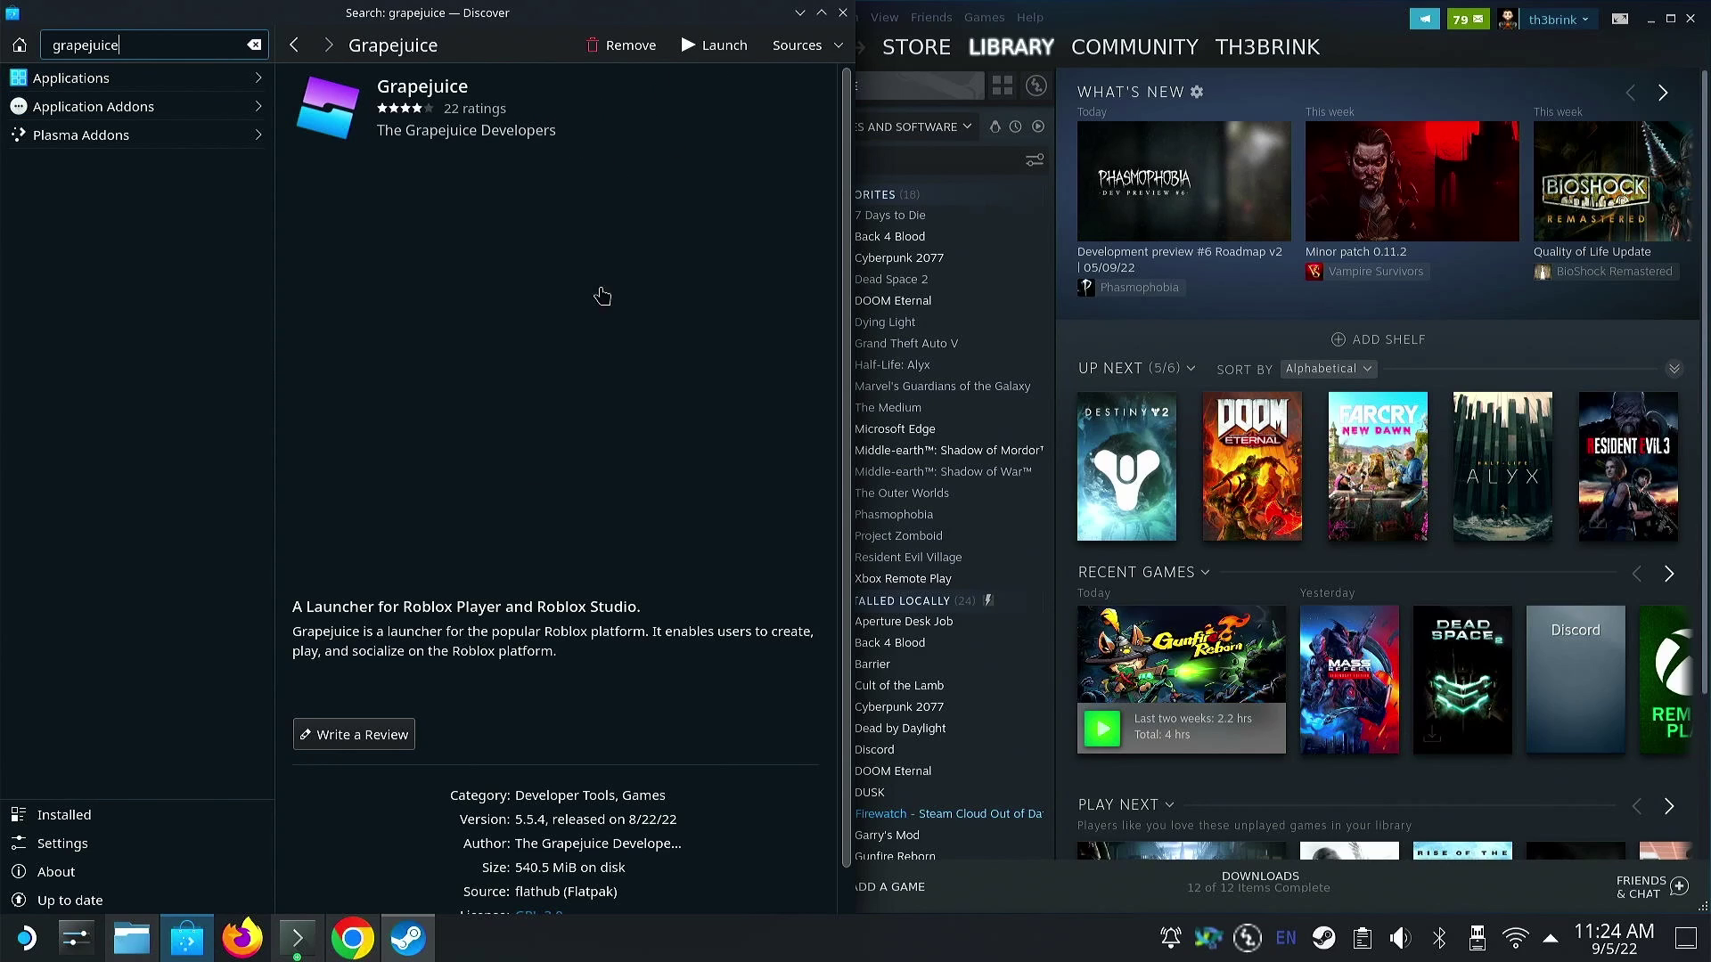
pyautogui.click(25, 937)
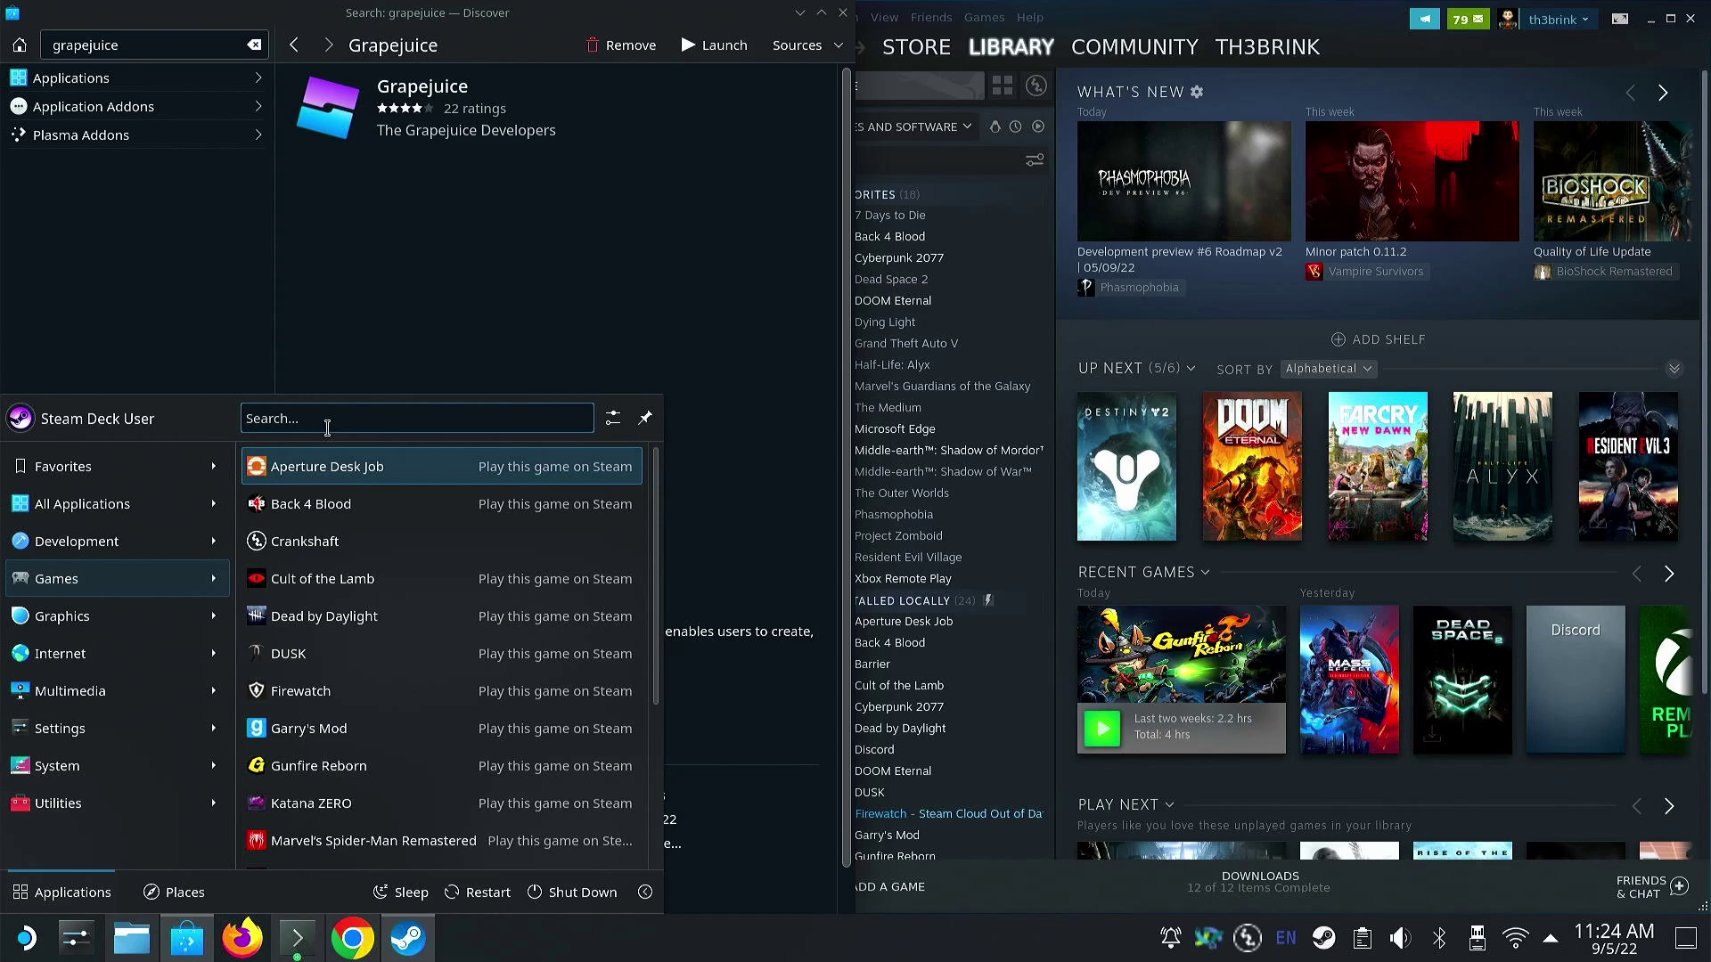
# - Run Roblox App from a 'robl' launcher search, confirm the install, then search 'rob' again
pyautogui.write('roblo')
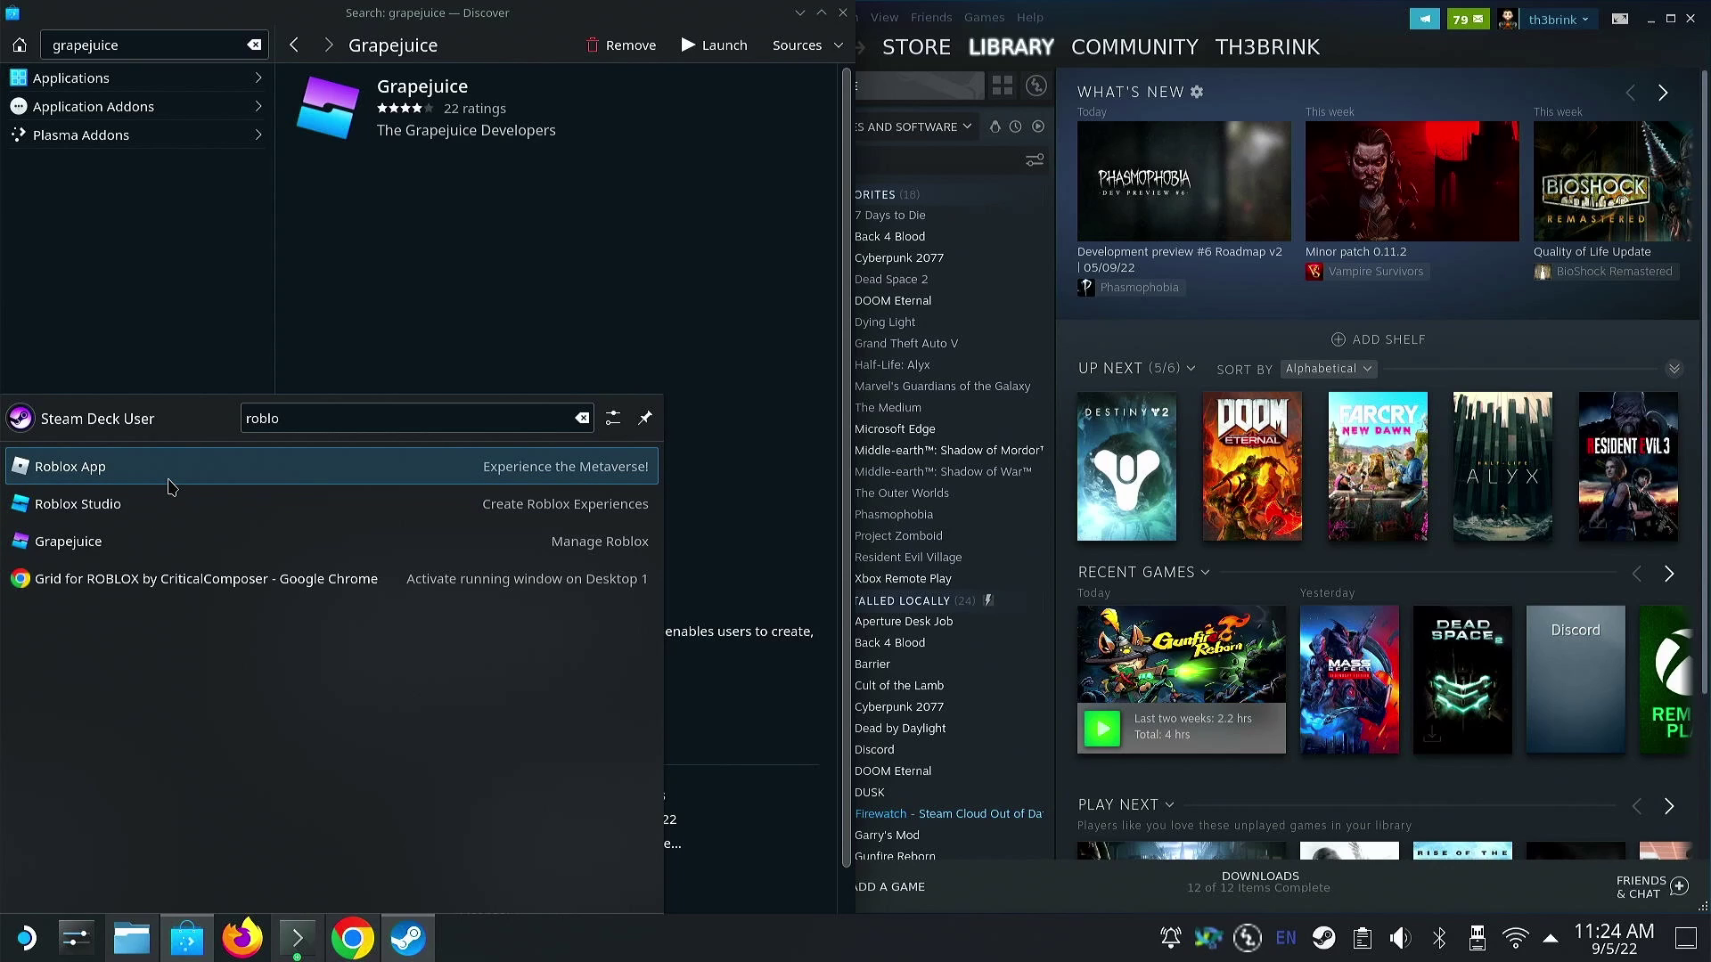
pyautogui.click(172, 487)
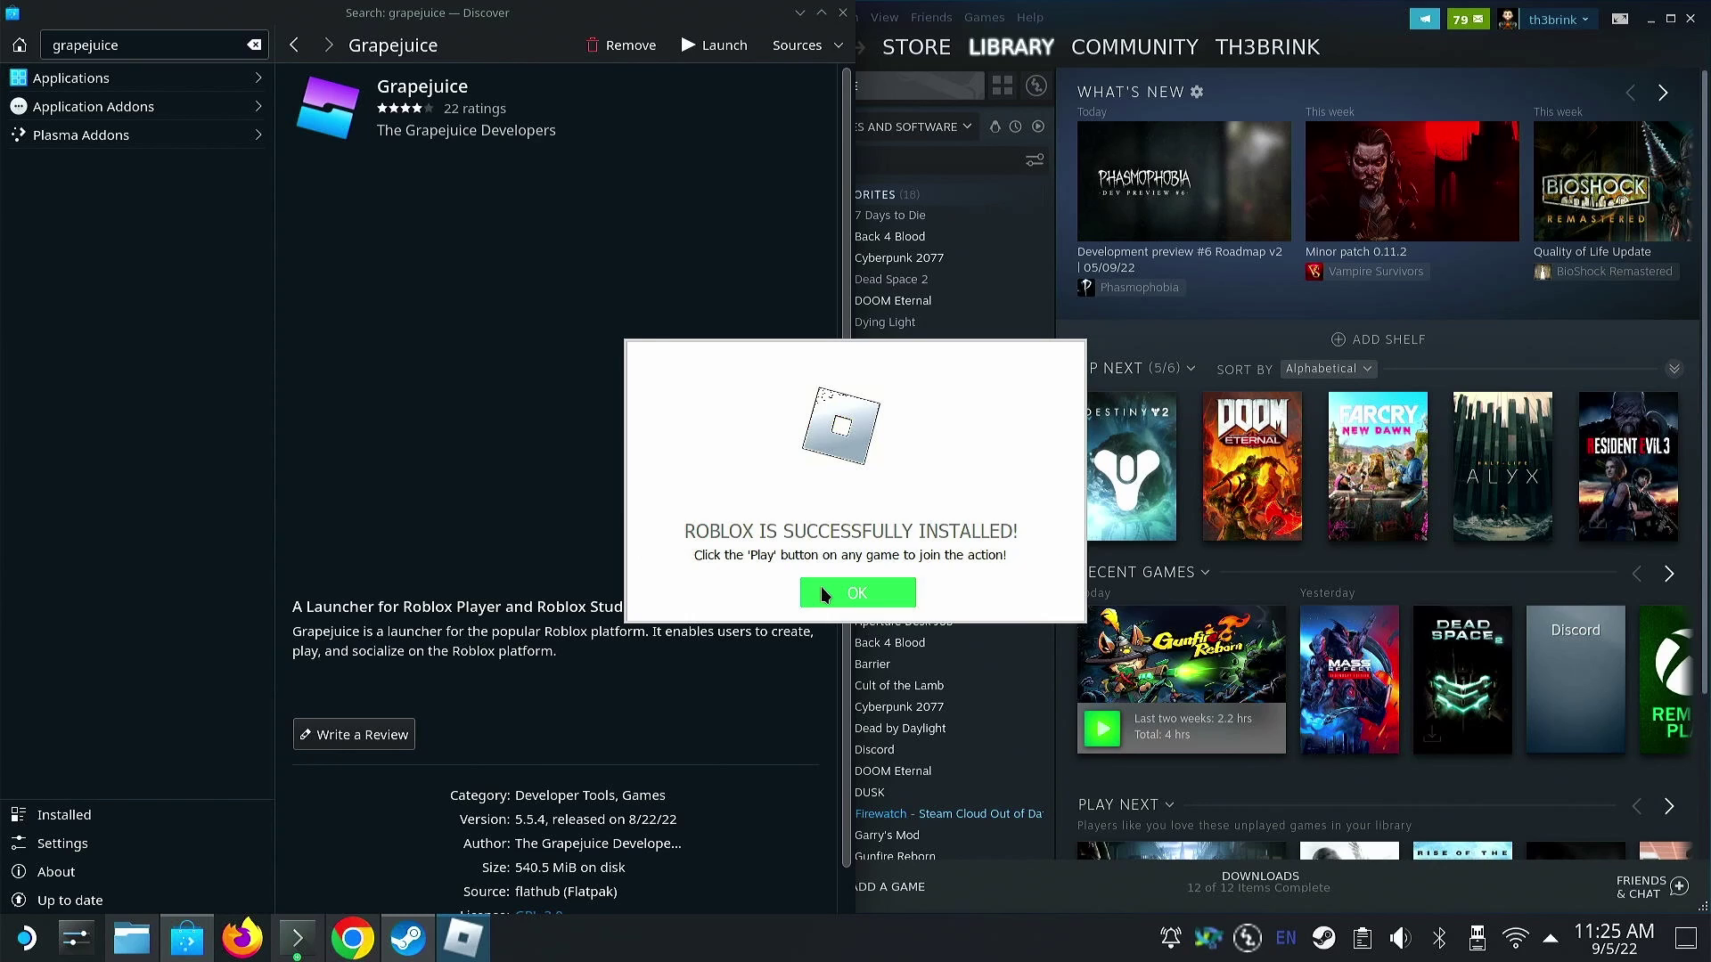
pyautogui.click(822, 590)
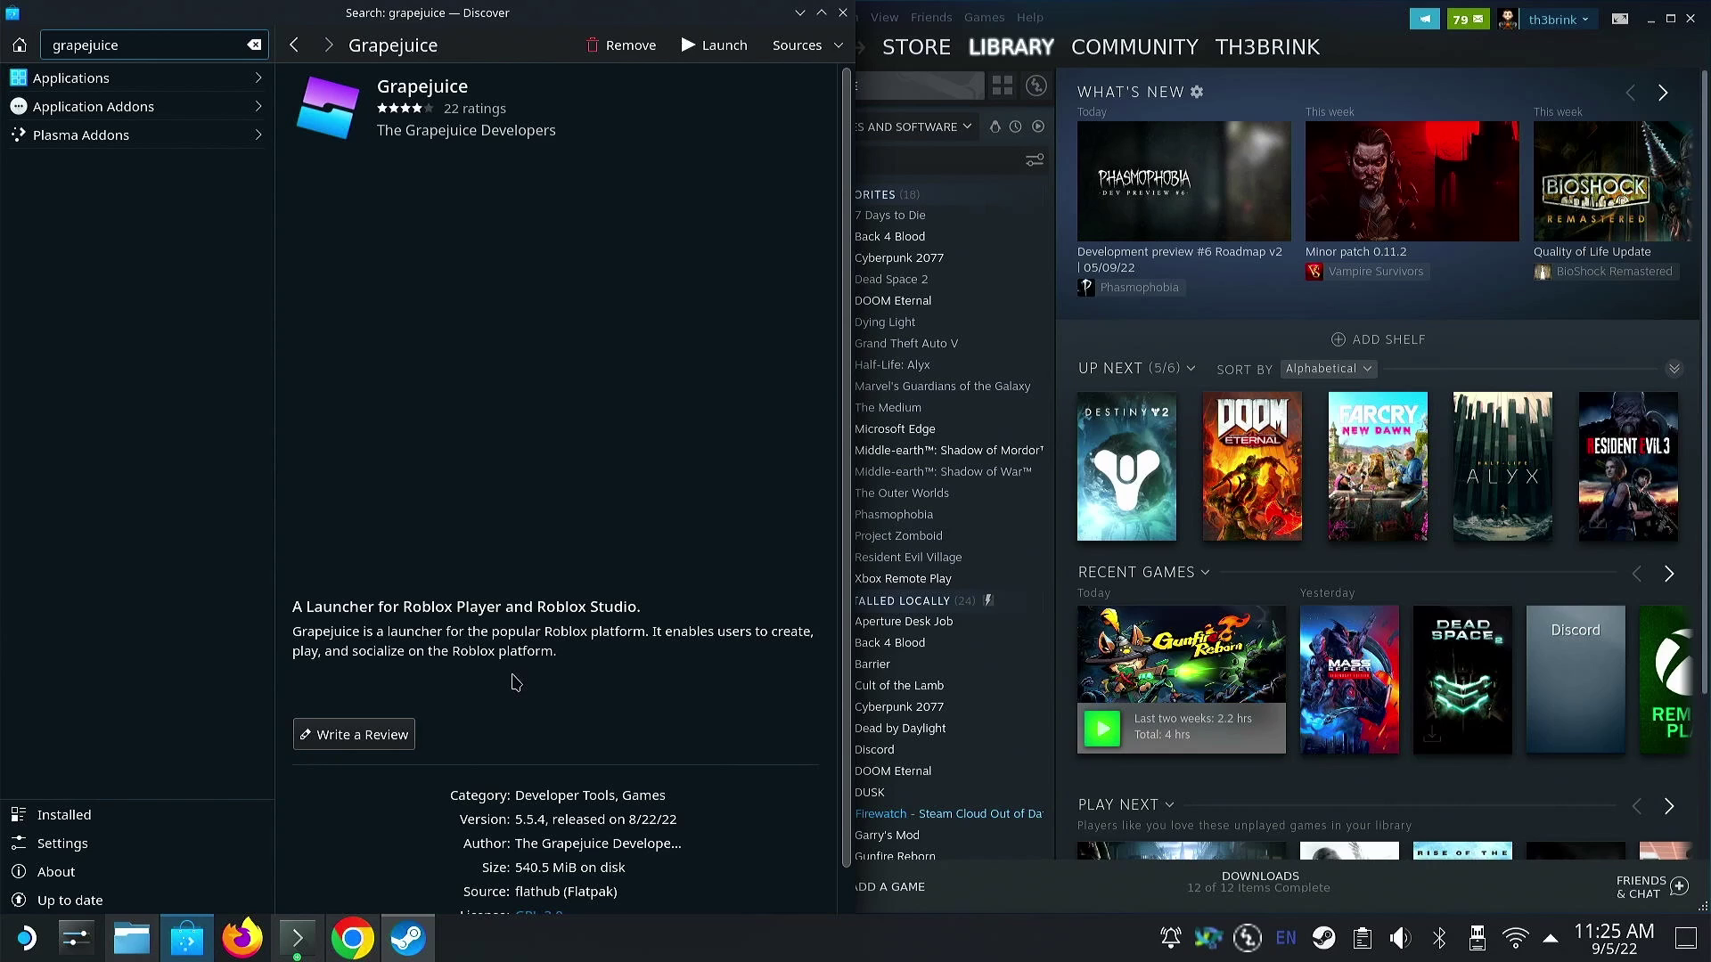
pyautogui.click(26, 937)
pyautogui.write('rob')
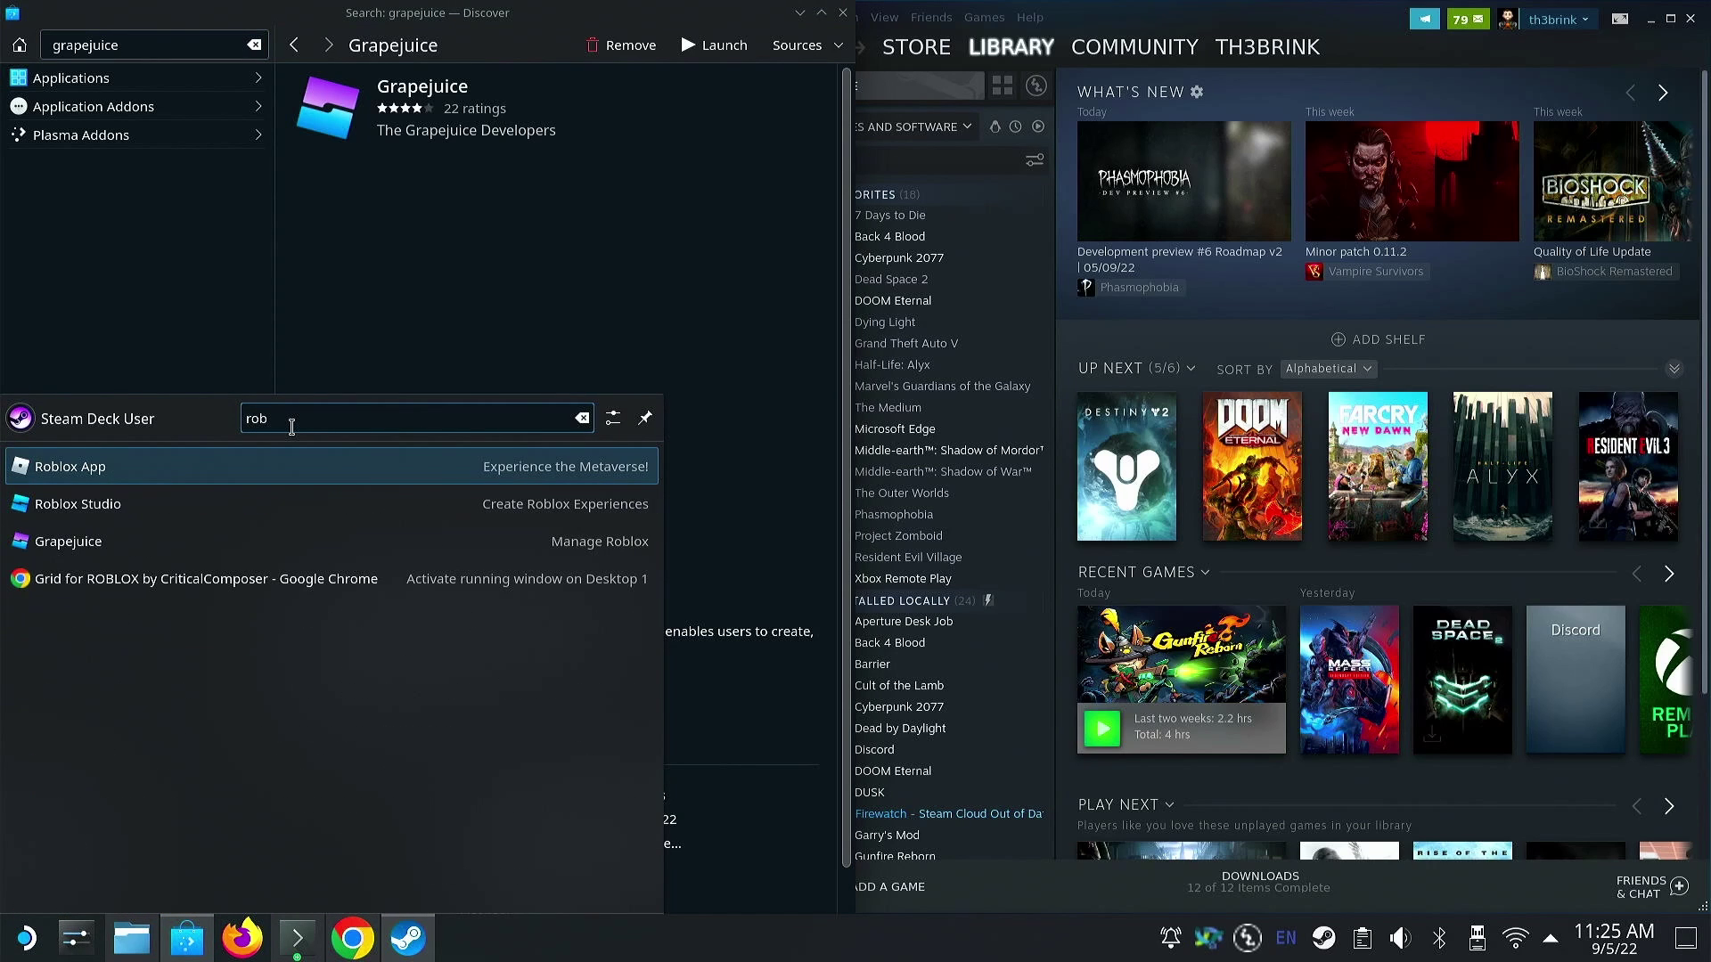
# - Relaunch Roblox App and dismiss the two RobloxPlayerBeta.exe hooking error messages
pyautogui.click(237, 464)
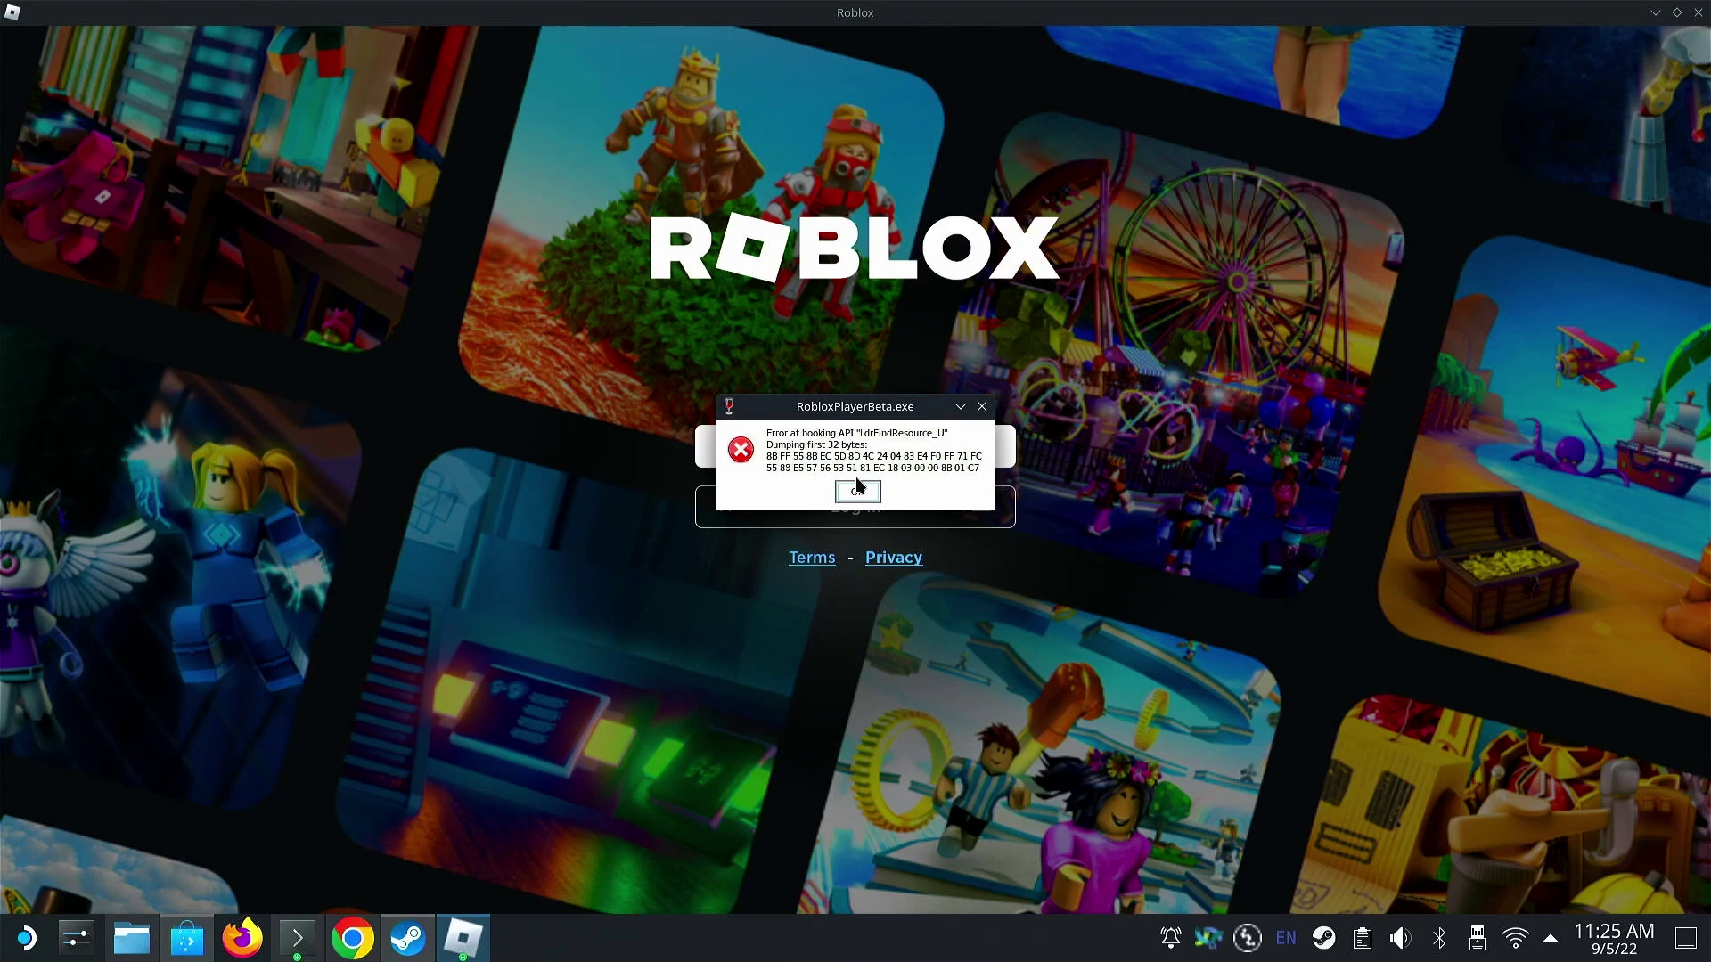
pyautogui.click(855, 491)
pyautogui.click(855, 488)
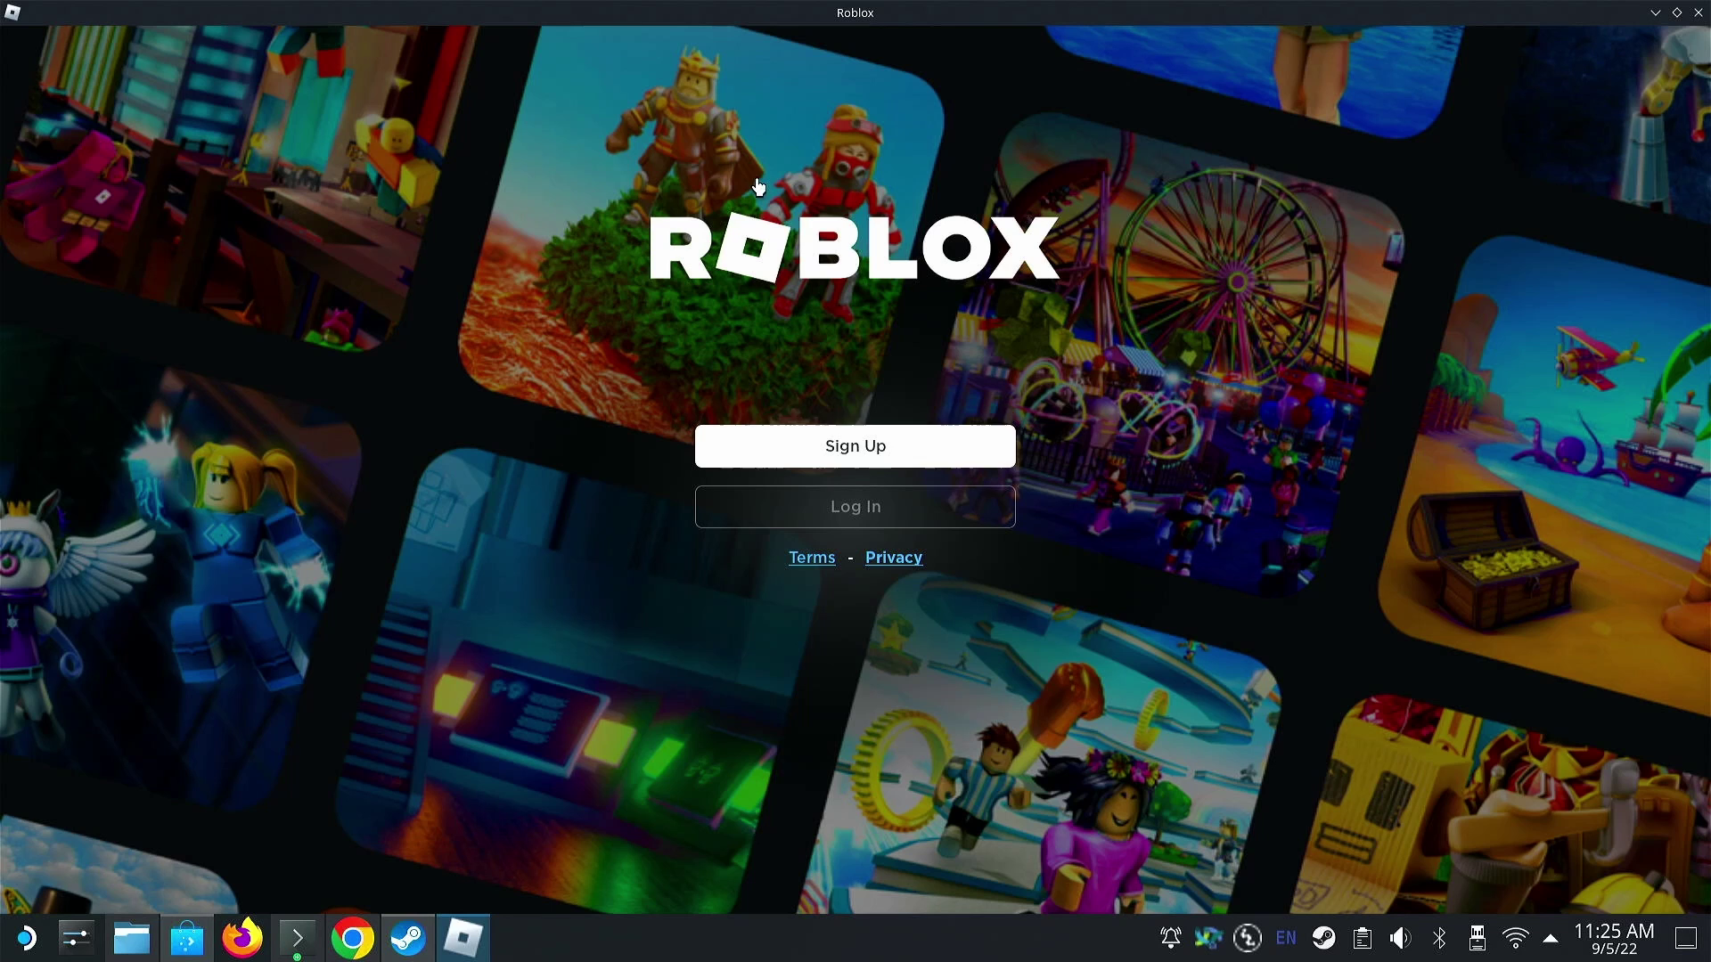
# - Close the unresponsive Roblox window from its taskbar menu and relaunch it from the launcher
pyautogui.click(481, 934)
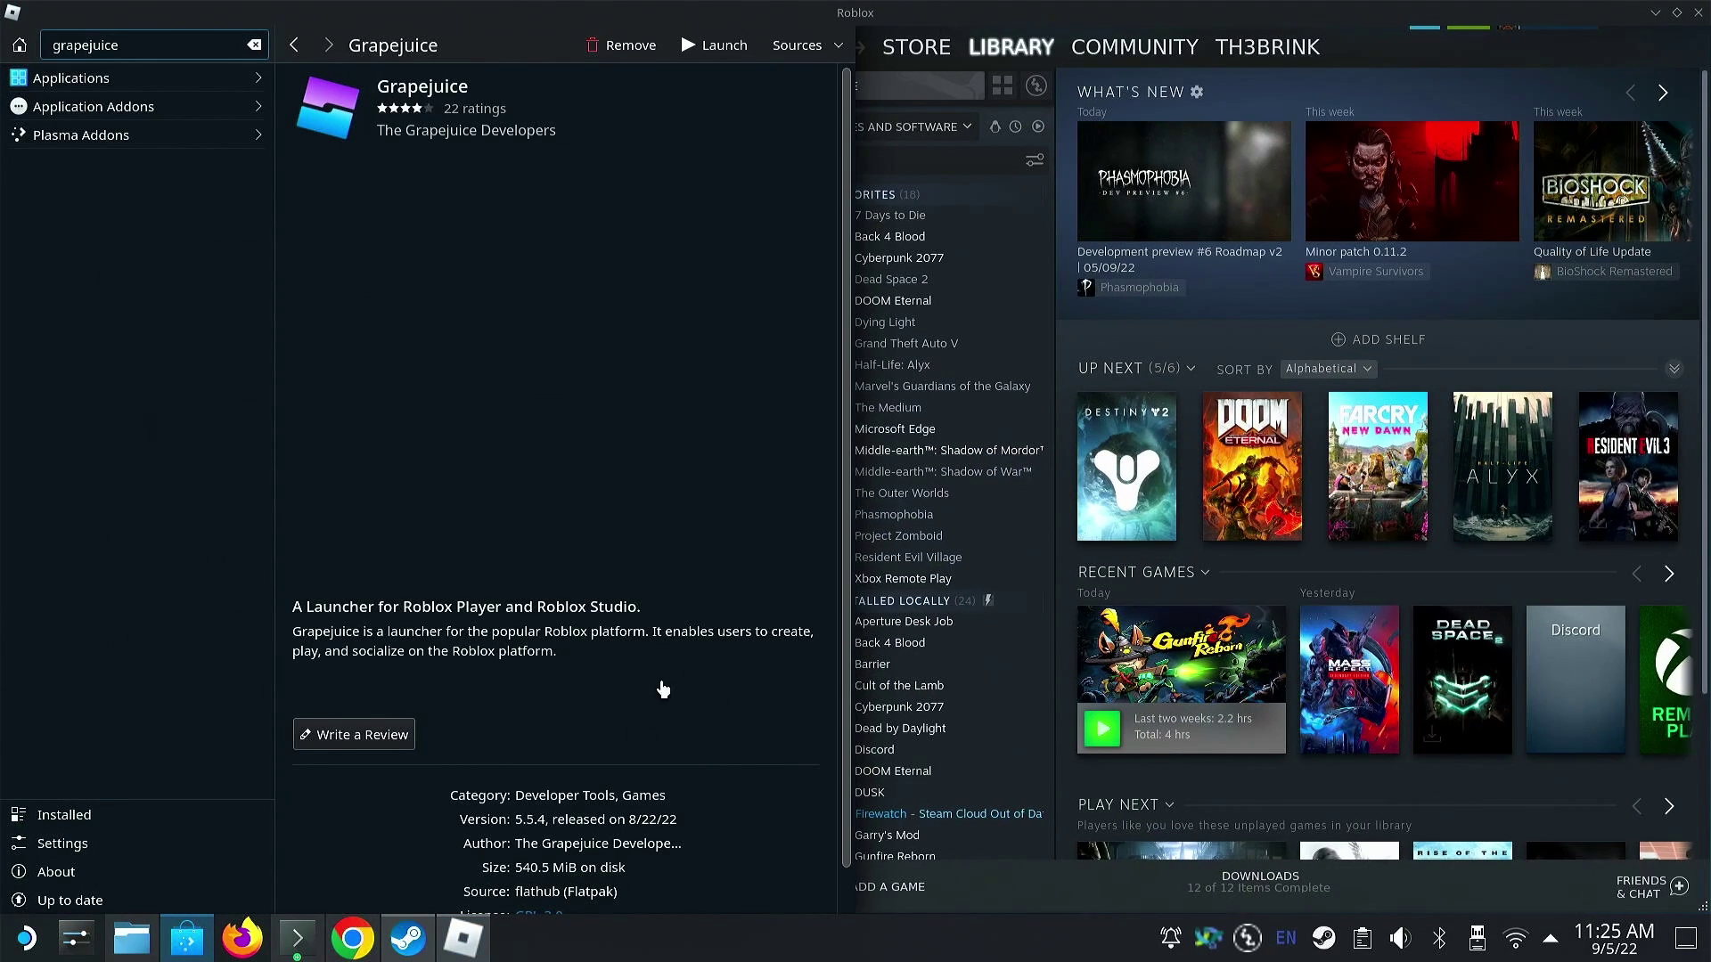
pyautogui.rightClick(459, 931)
pyautogui.click(504, 917)
pyautogui.click(481, 934)
pyautogui.rightClick(481, 934)
pyautogui.click(484, 907)
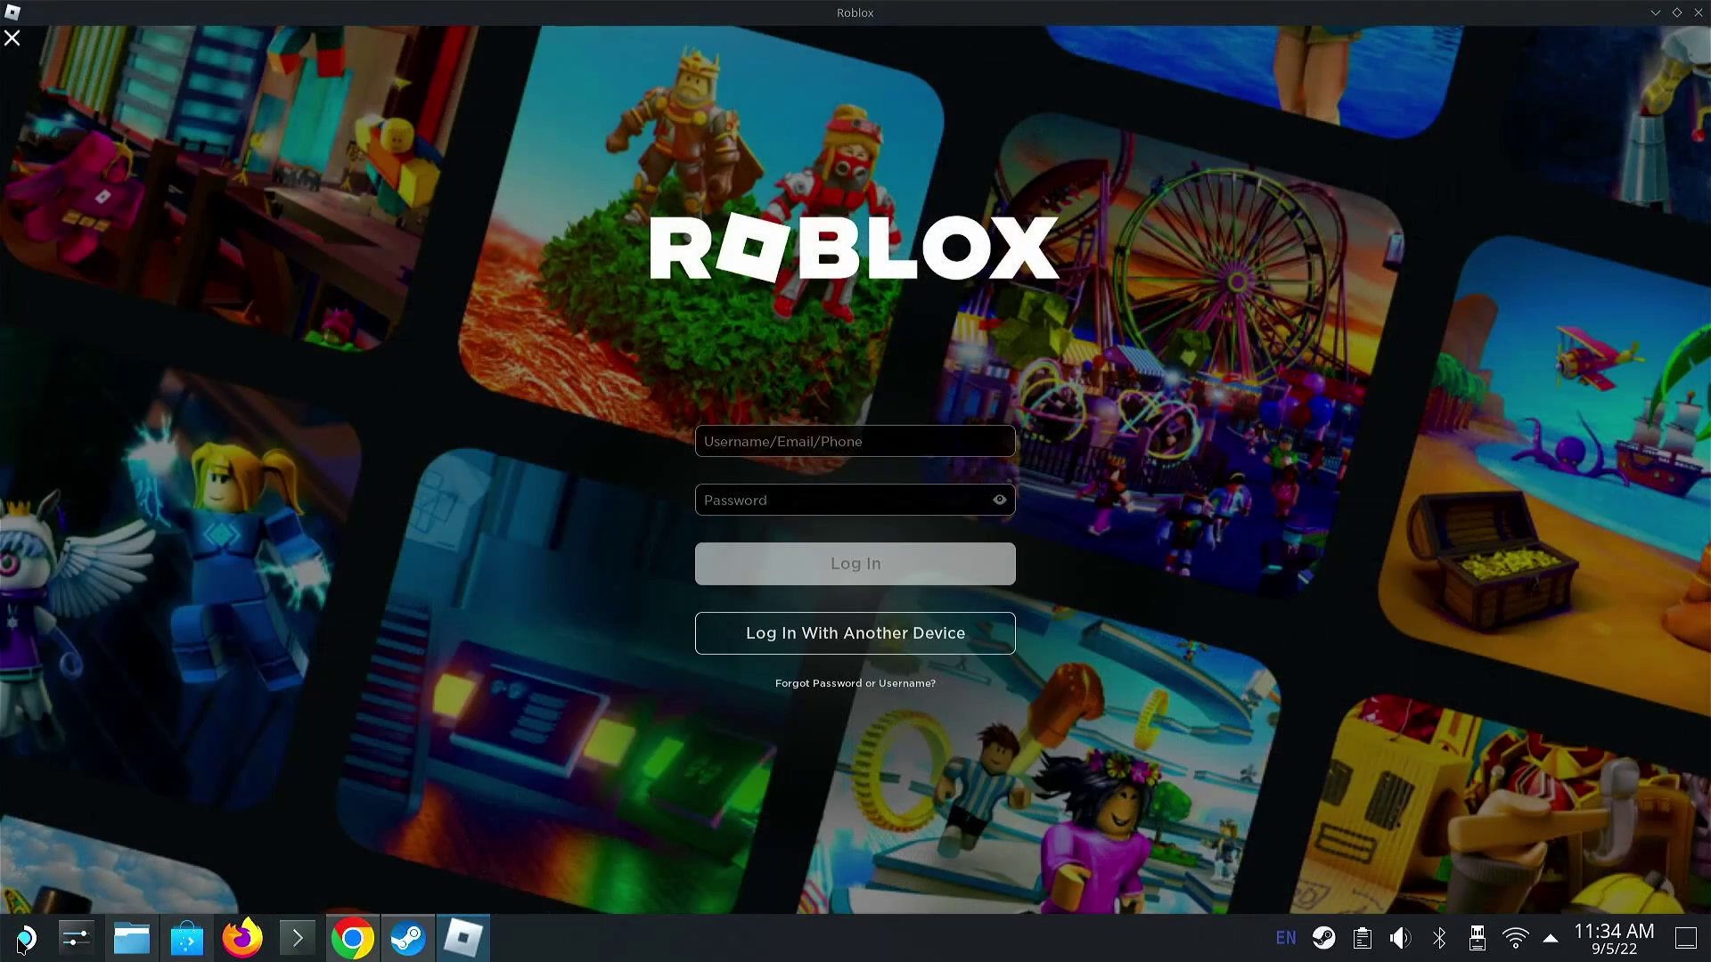
pyautogui.click(26, 939)
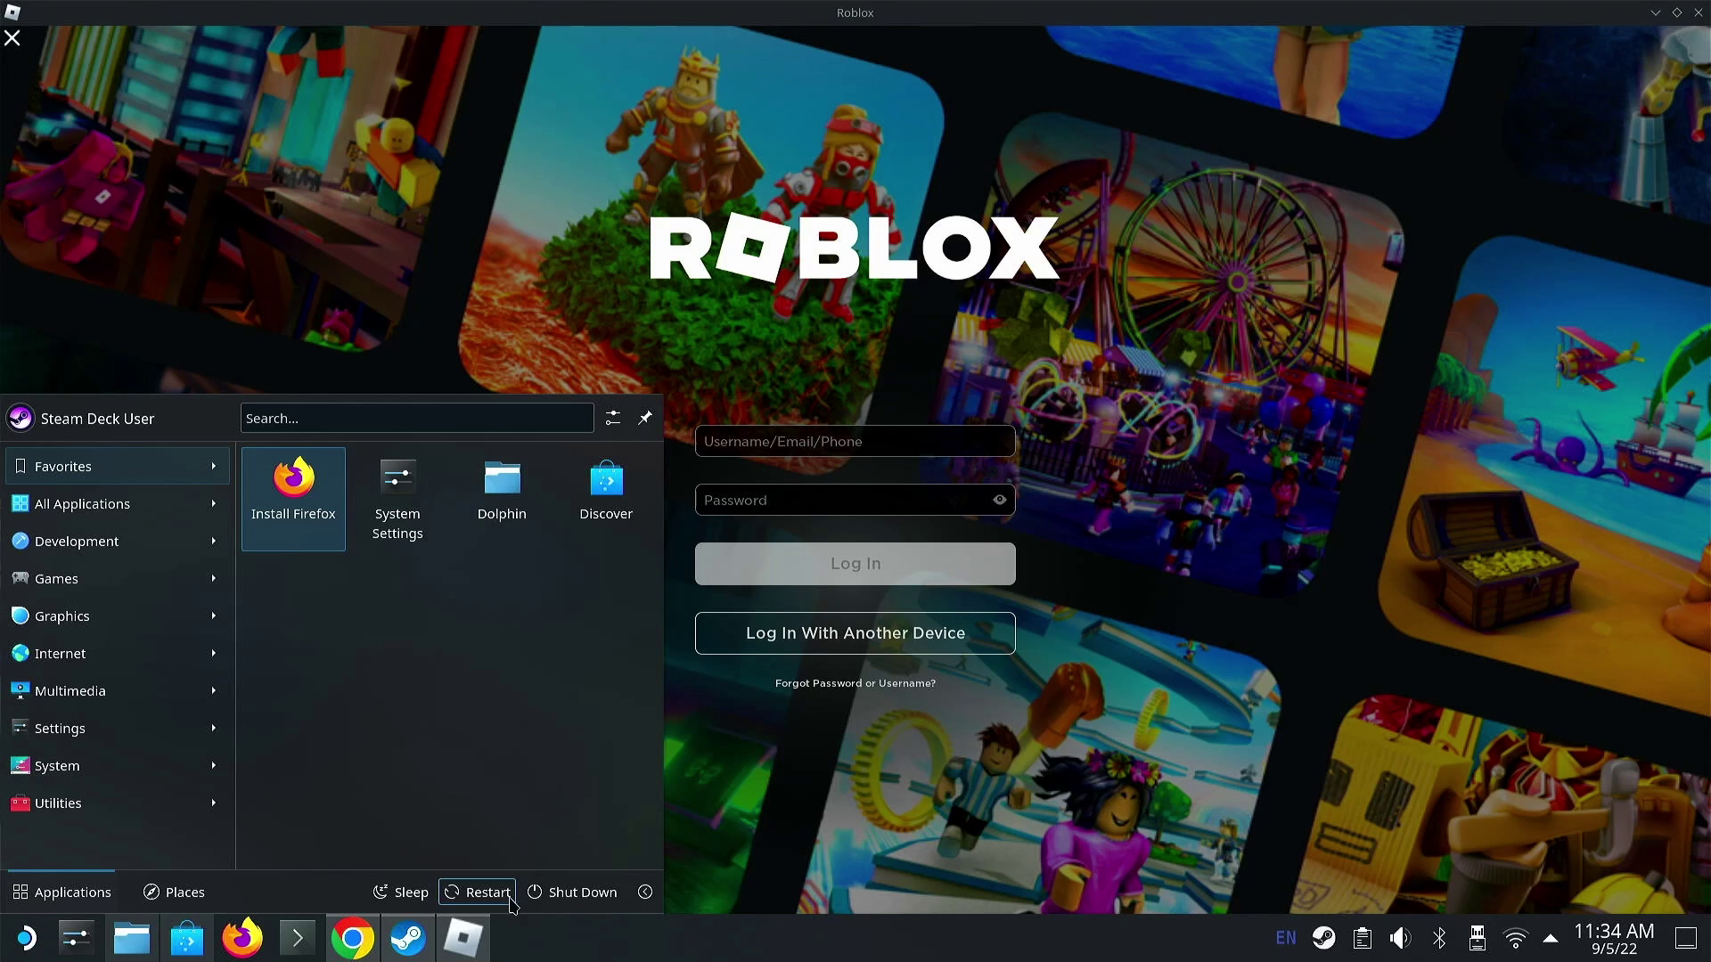
# - Log in with the account username and pasted password, then accept the updated agreements
pyautogui.click(940, 792)
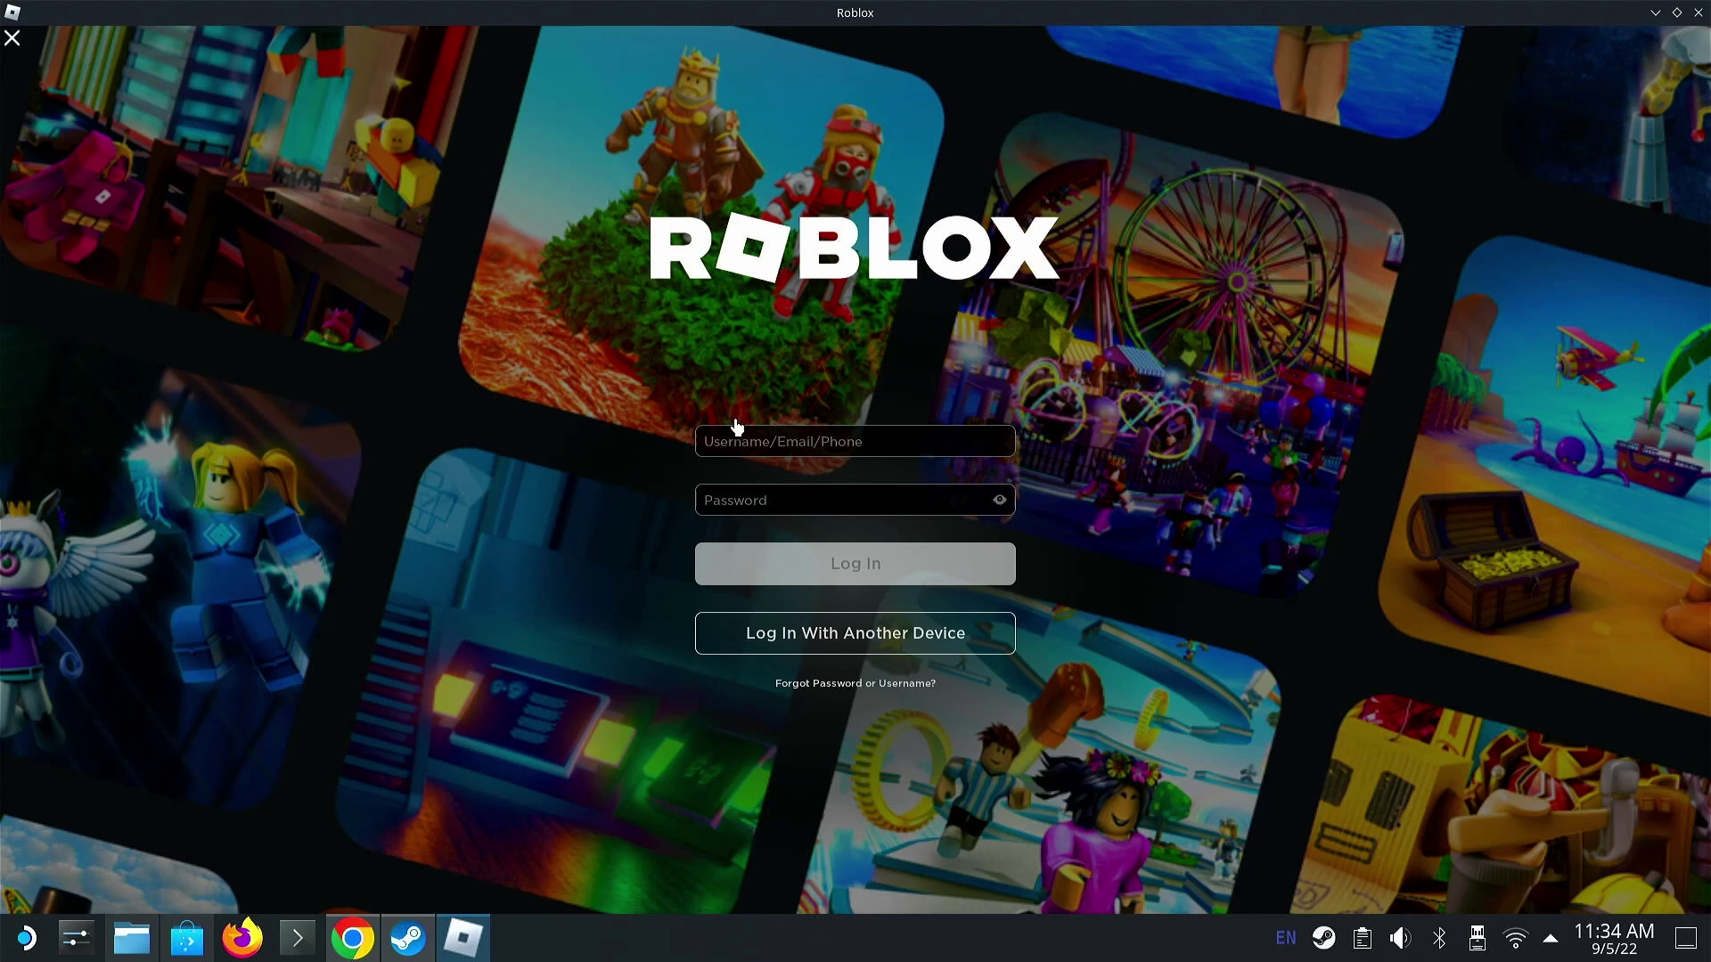
pyautogui.click(755, 441)
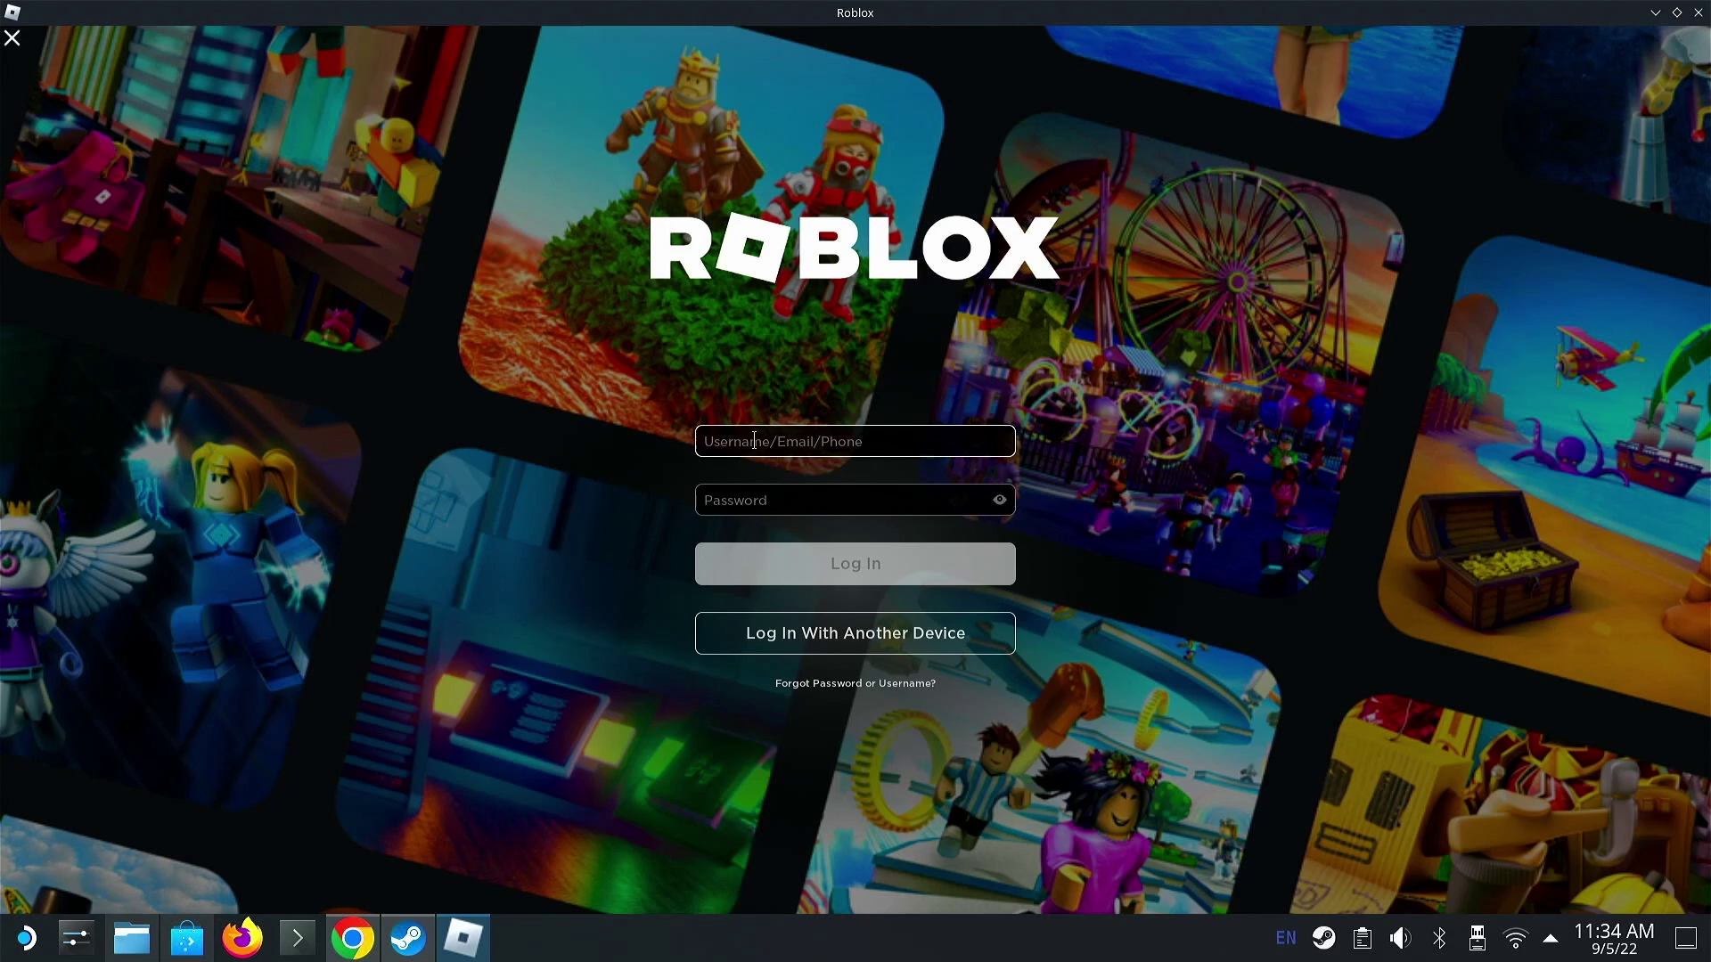
pyautogui.write('th3brink')
pyautogui.press('Tab')
pyautogui.hotkey('ctrl', 'v')
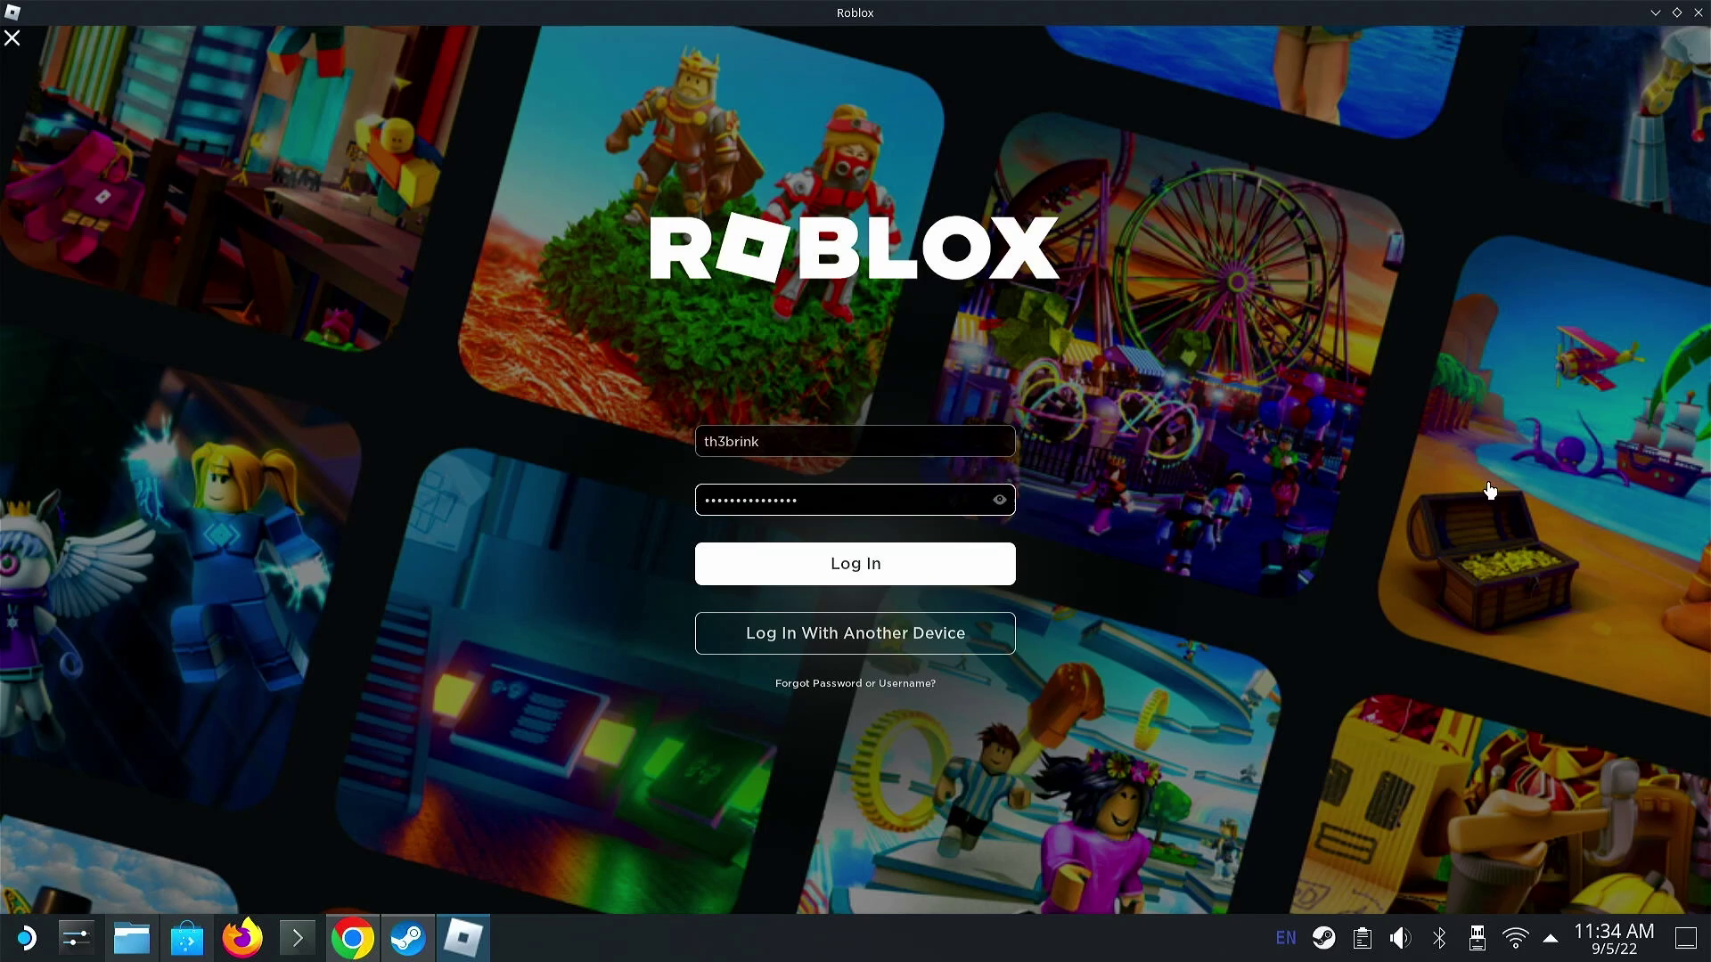
pyautogui.click(971, 553)
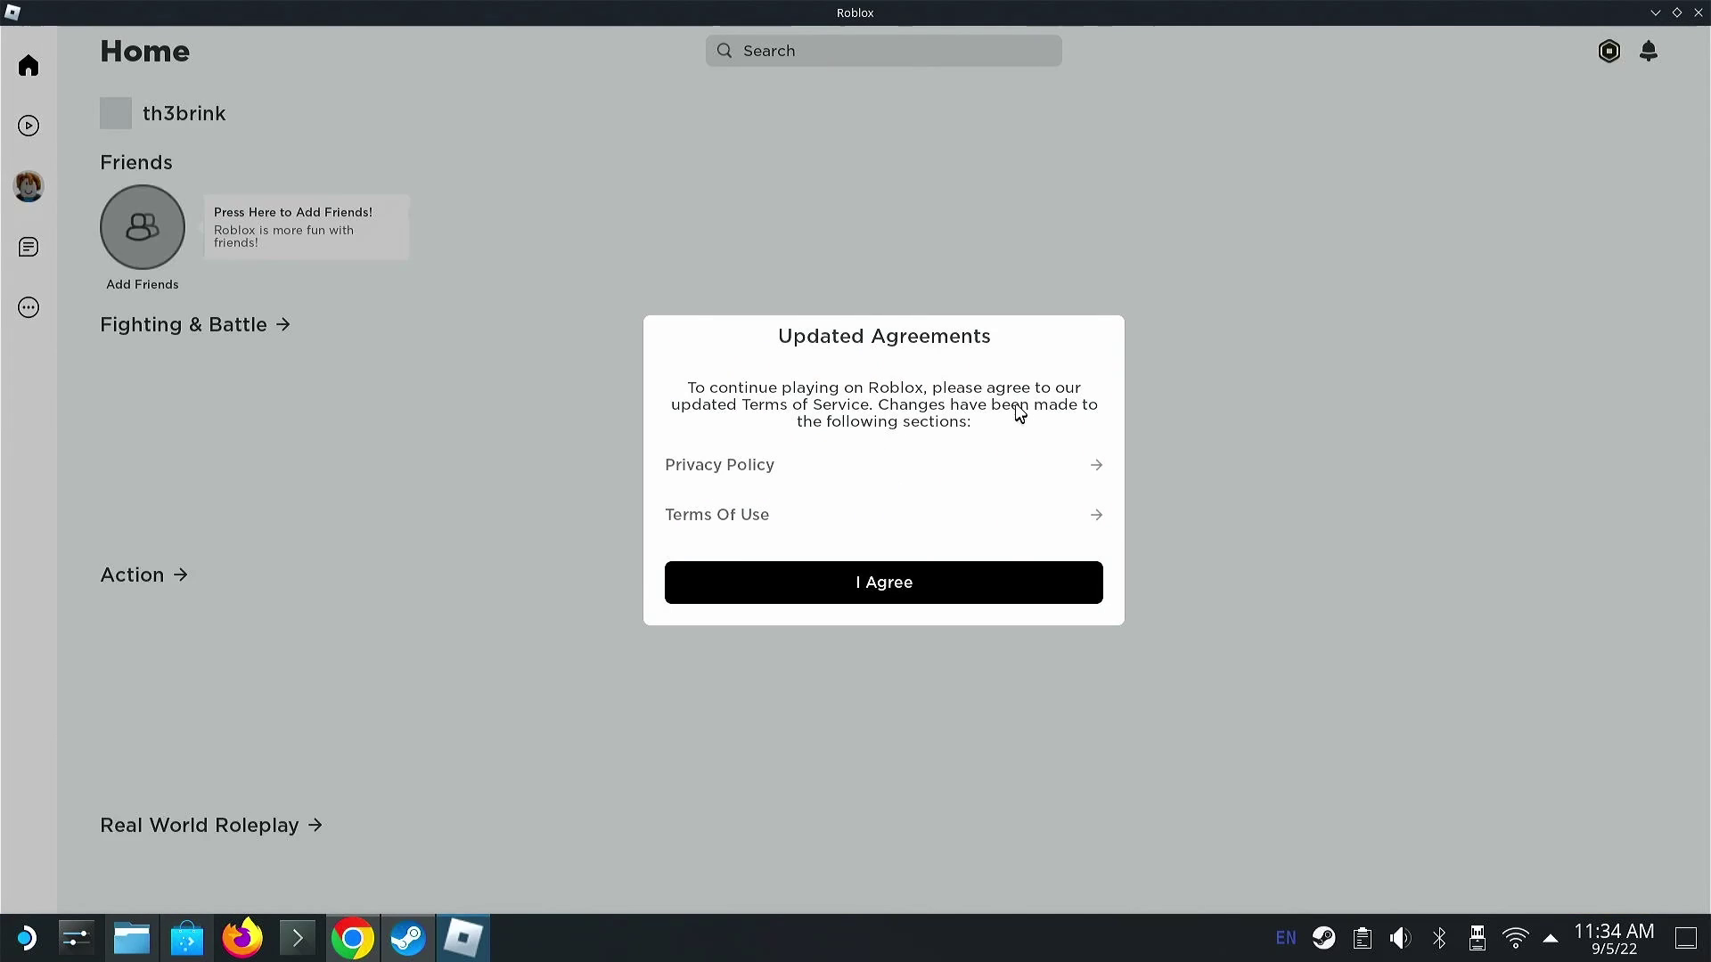
pyautogui.click(921, 584)
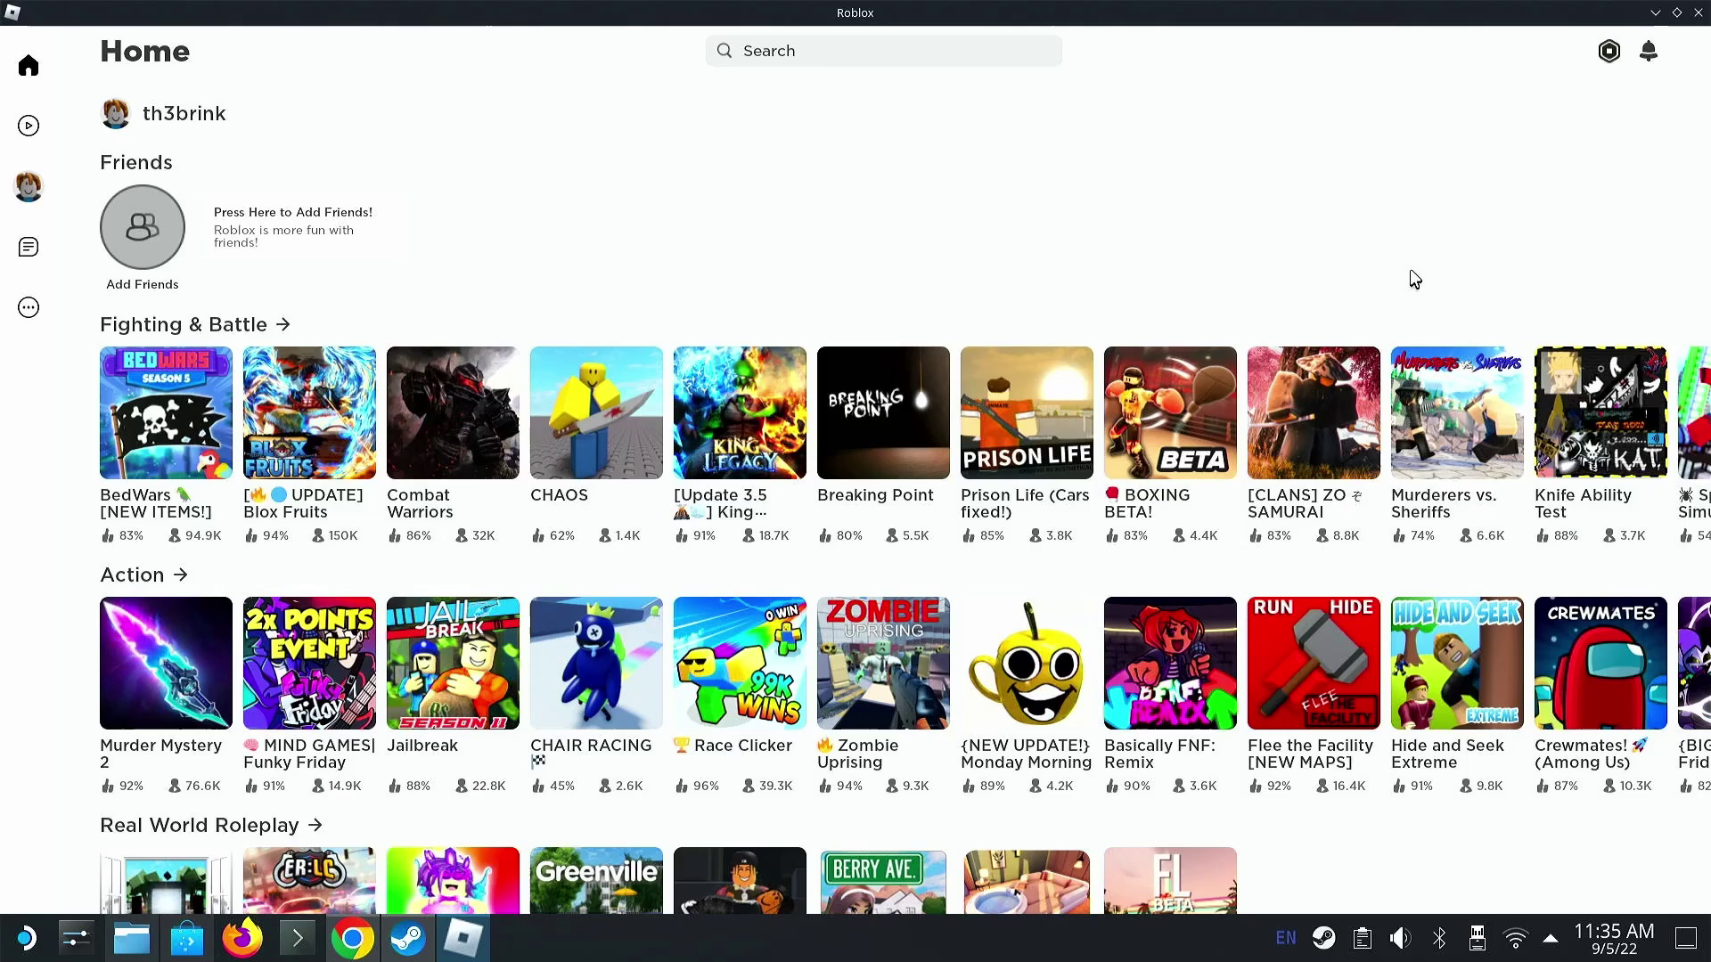
# - Close Roblox and add Roblox App to the Steam library as a non-Steam game
pyautogui.click(1698, 12)
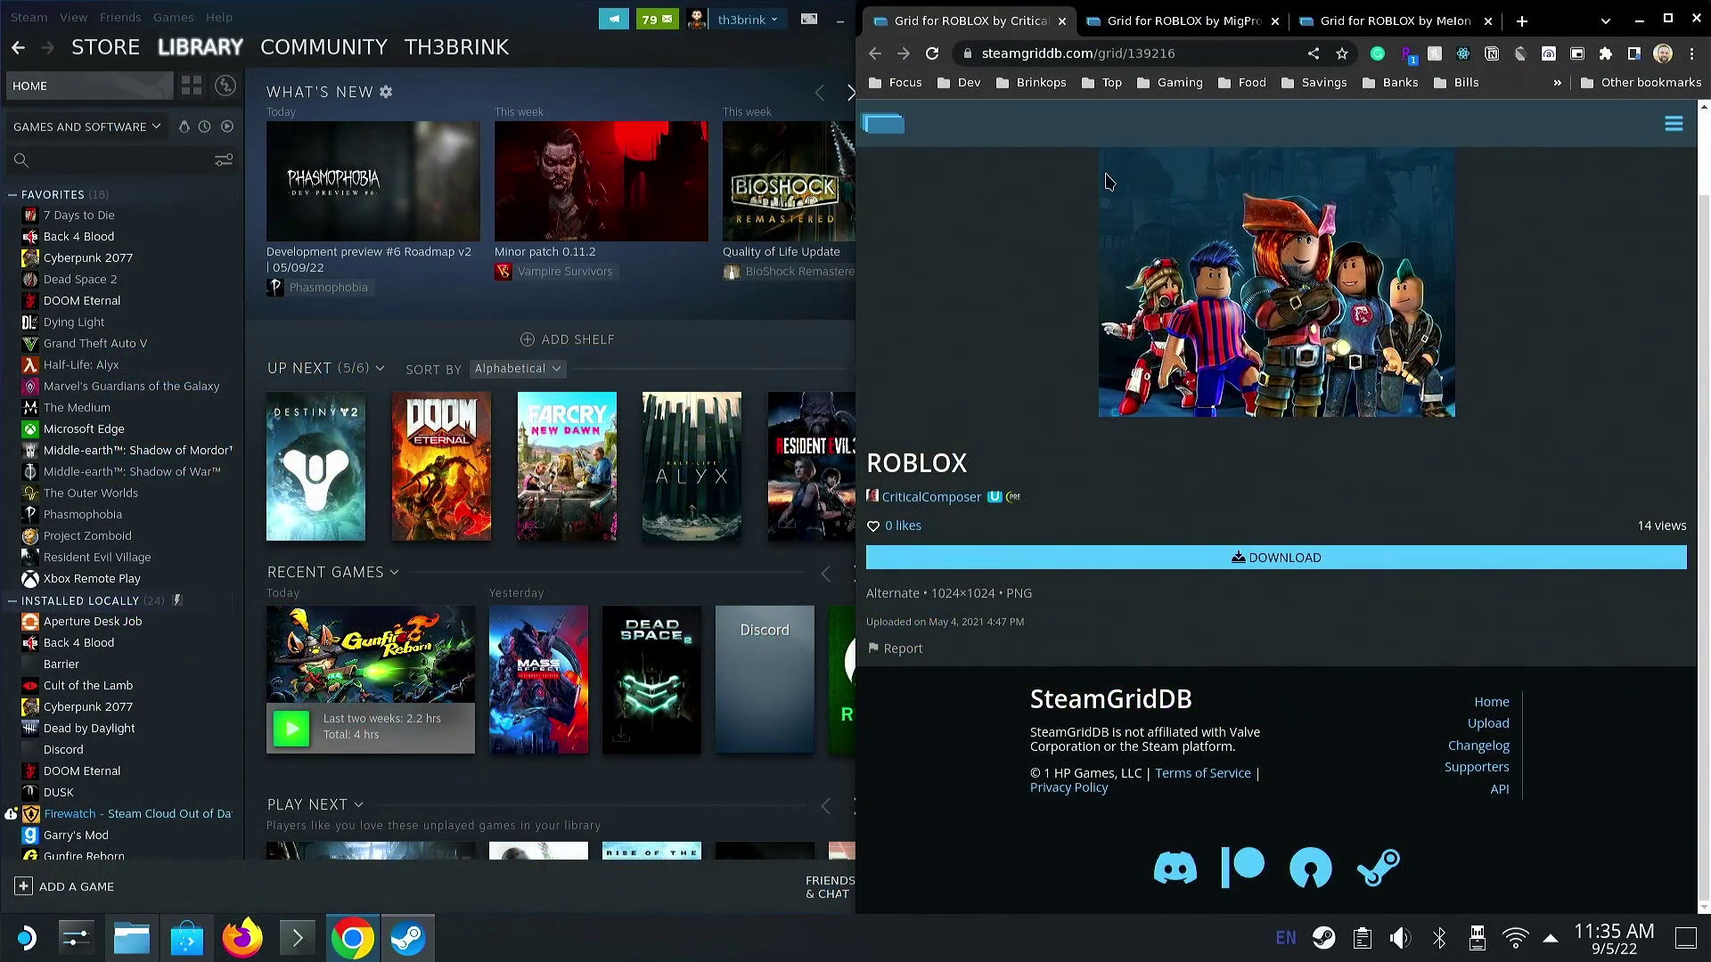
pyautogui.click(604, 56)
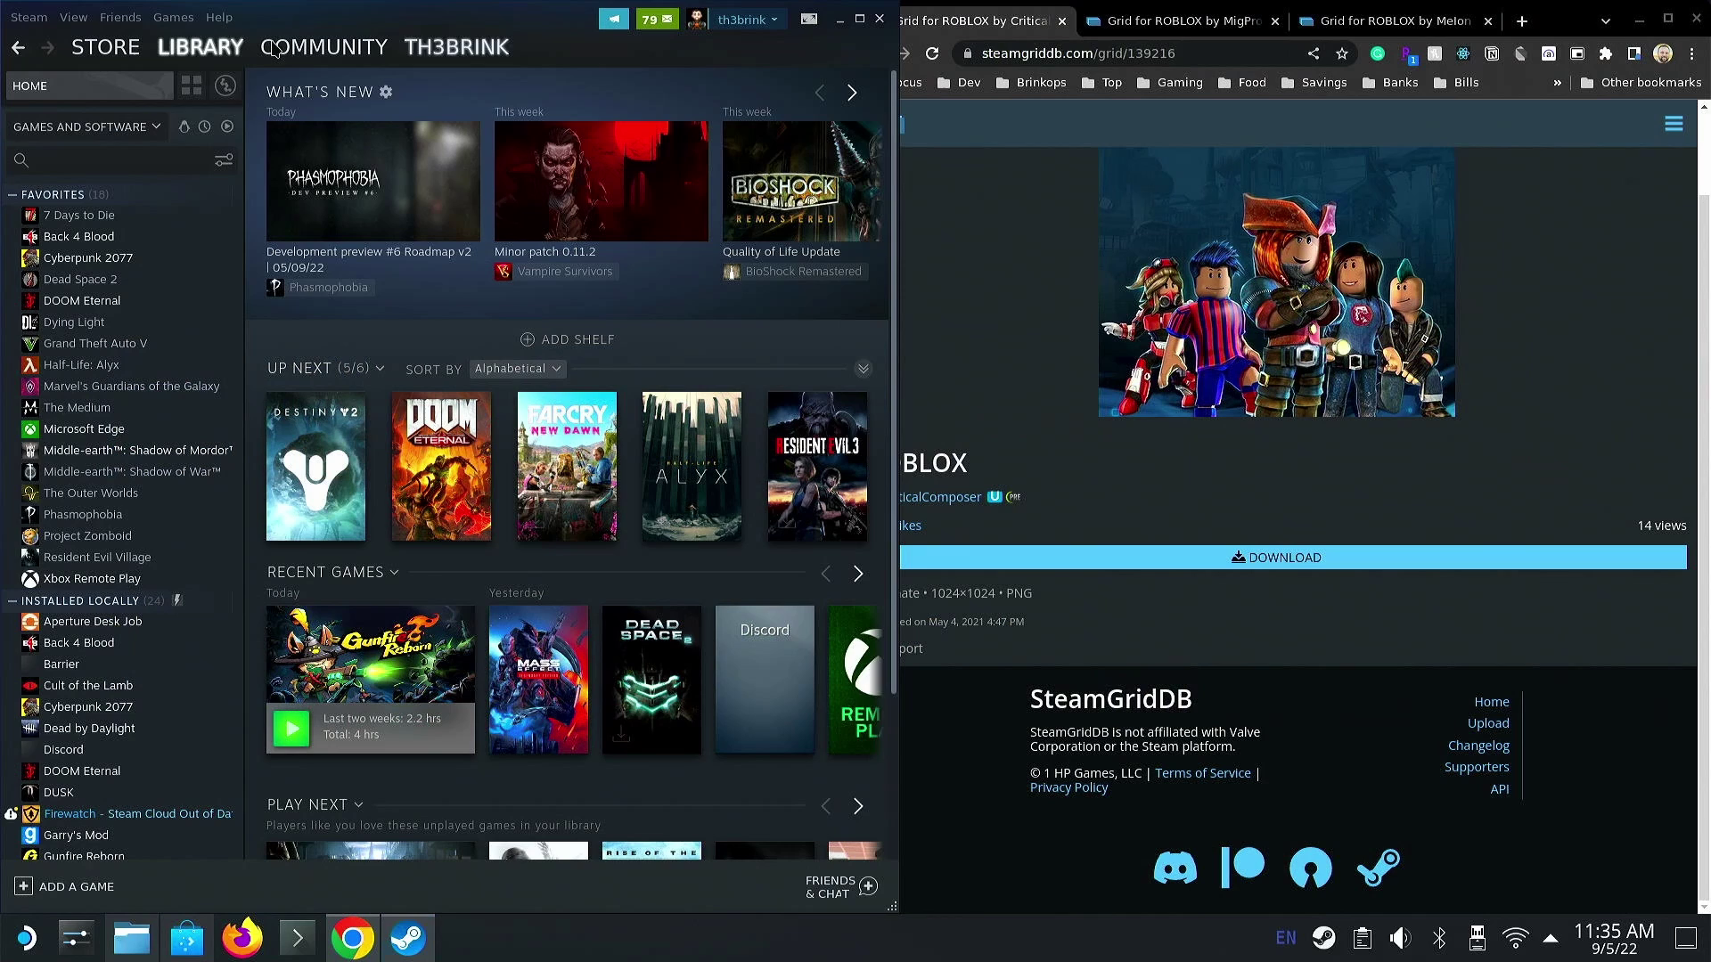
pyautogui.click(52, 888)
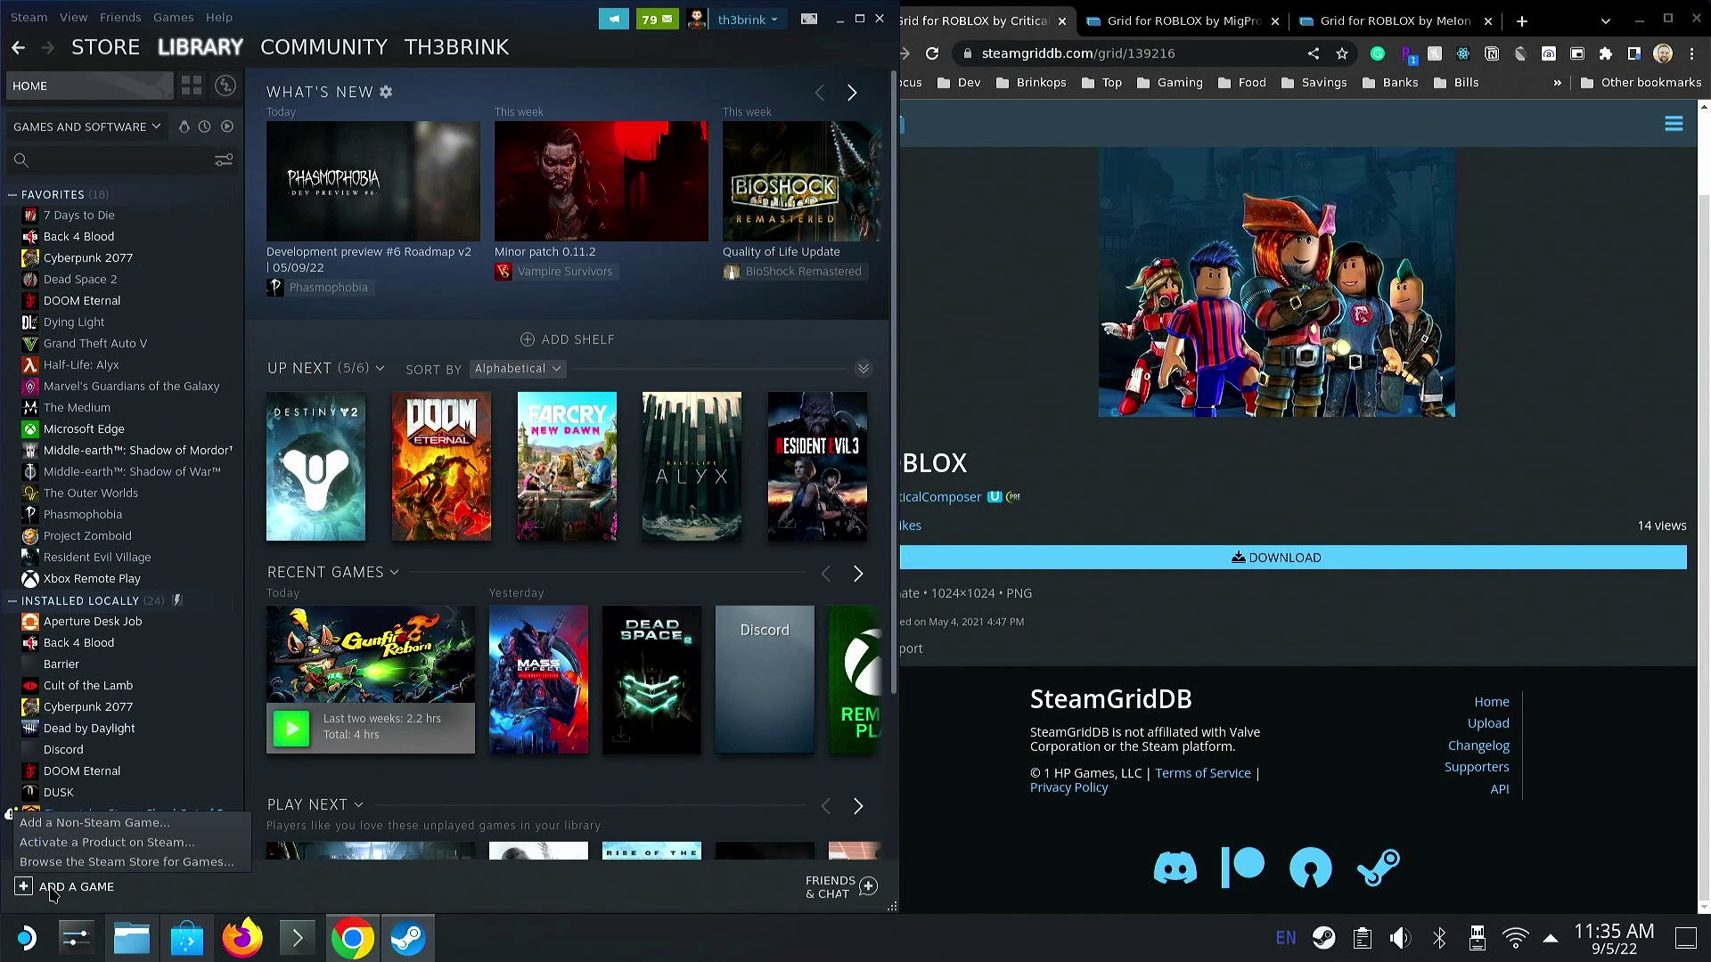
pyautogui.click(207, 824)
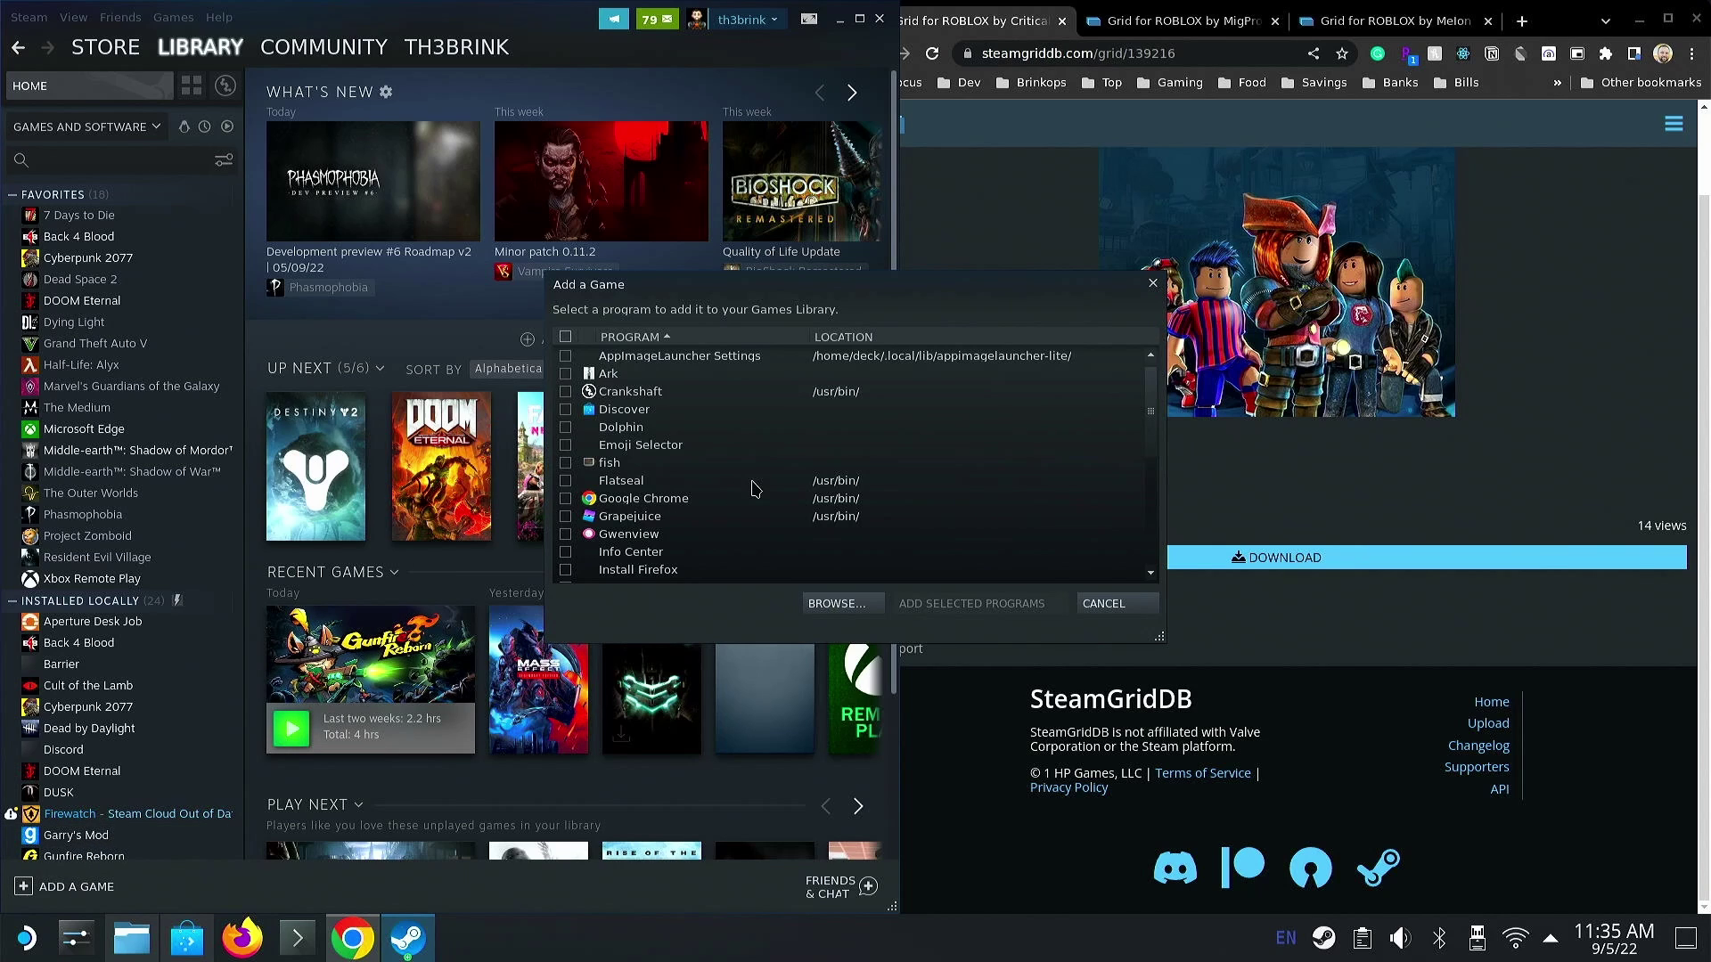
pyautogui.scroll(-3, 940, 465)
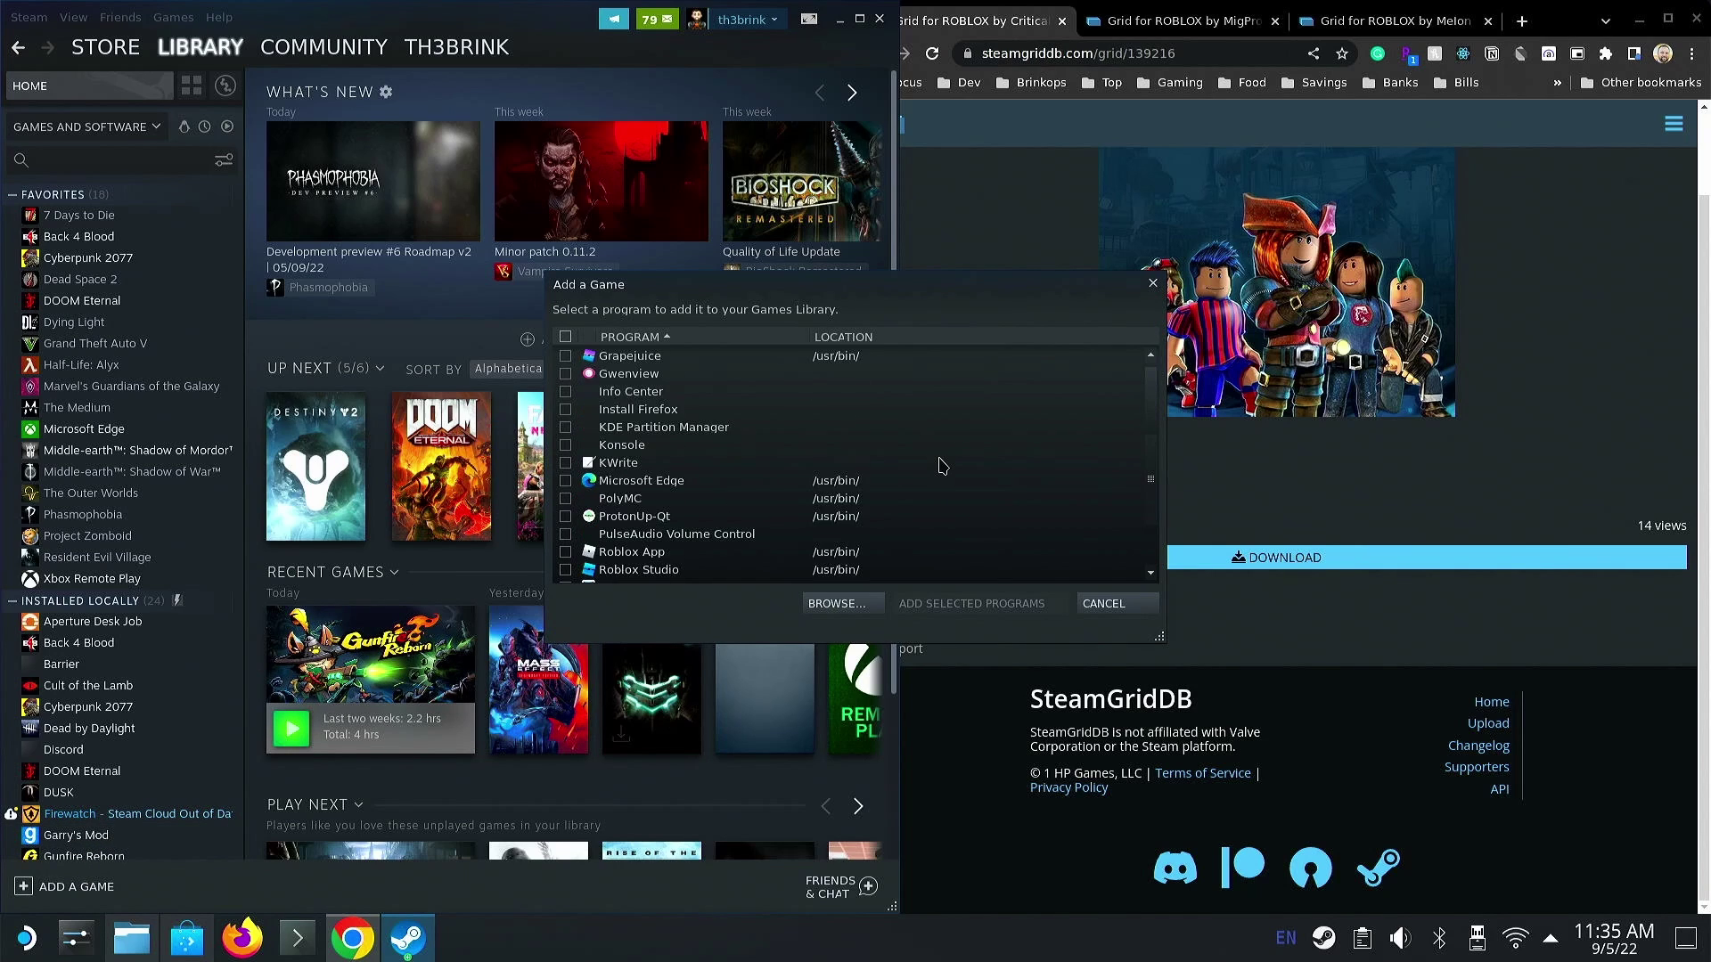
pyautogui.scroll(-1, 942, 465)
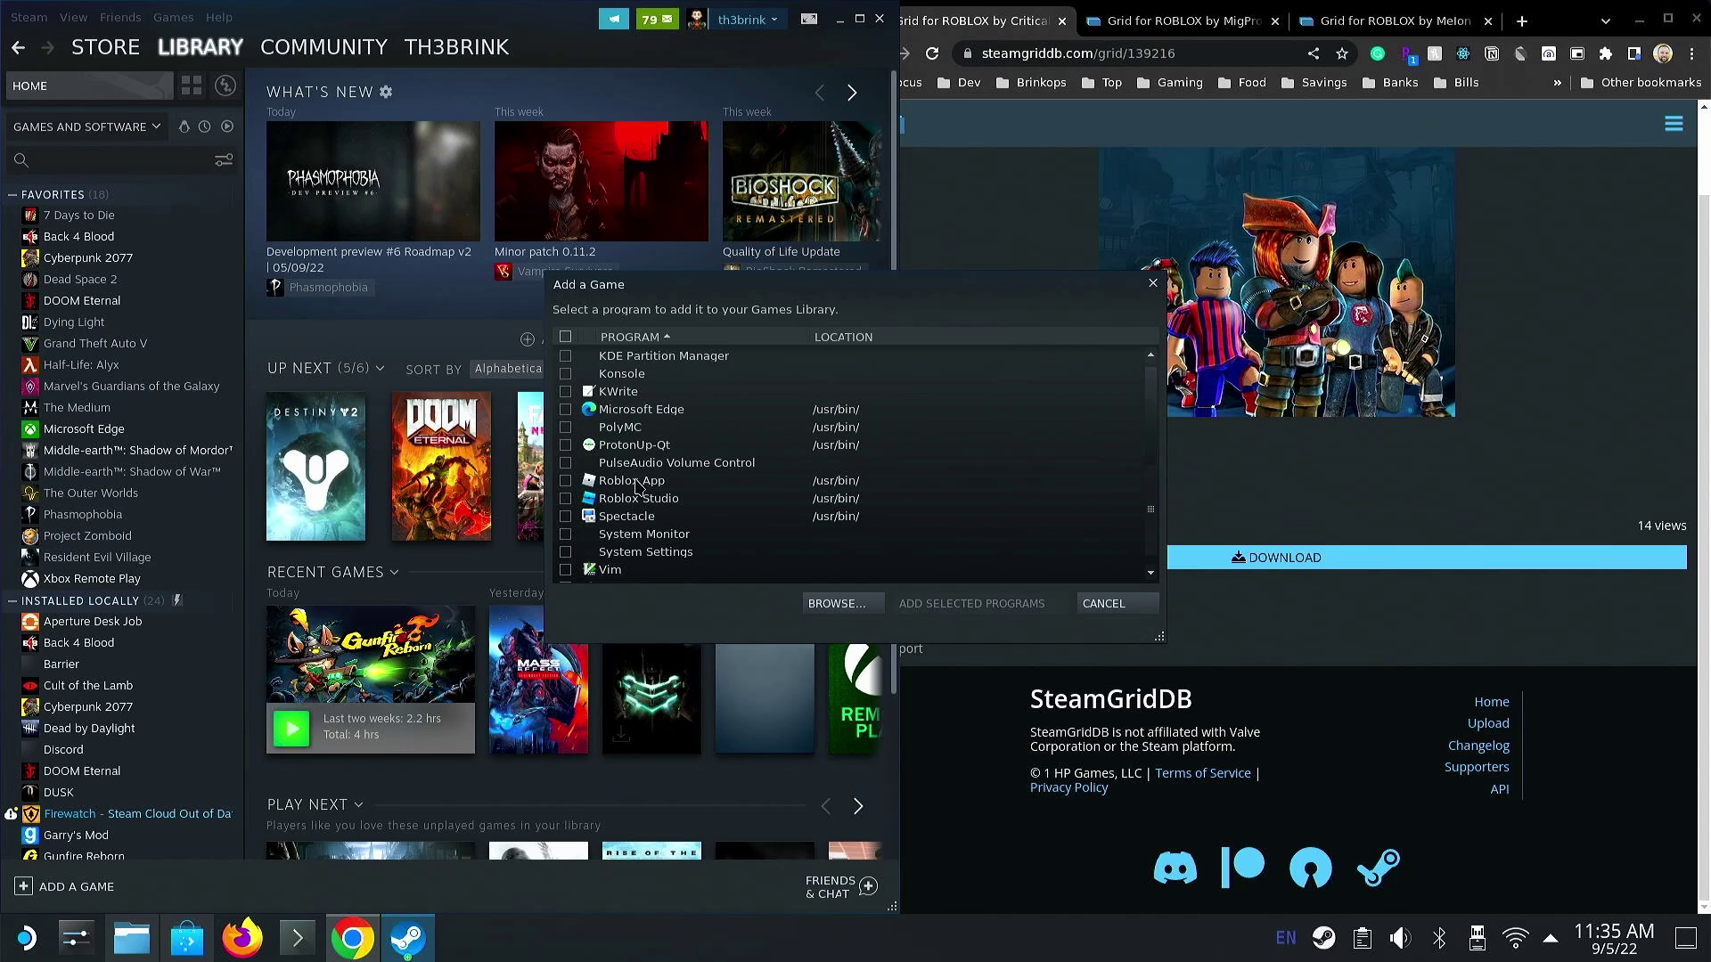
pyautogui.click(565, 480)
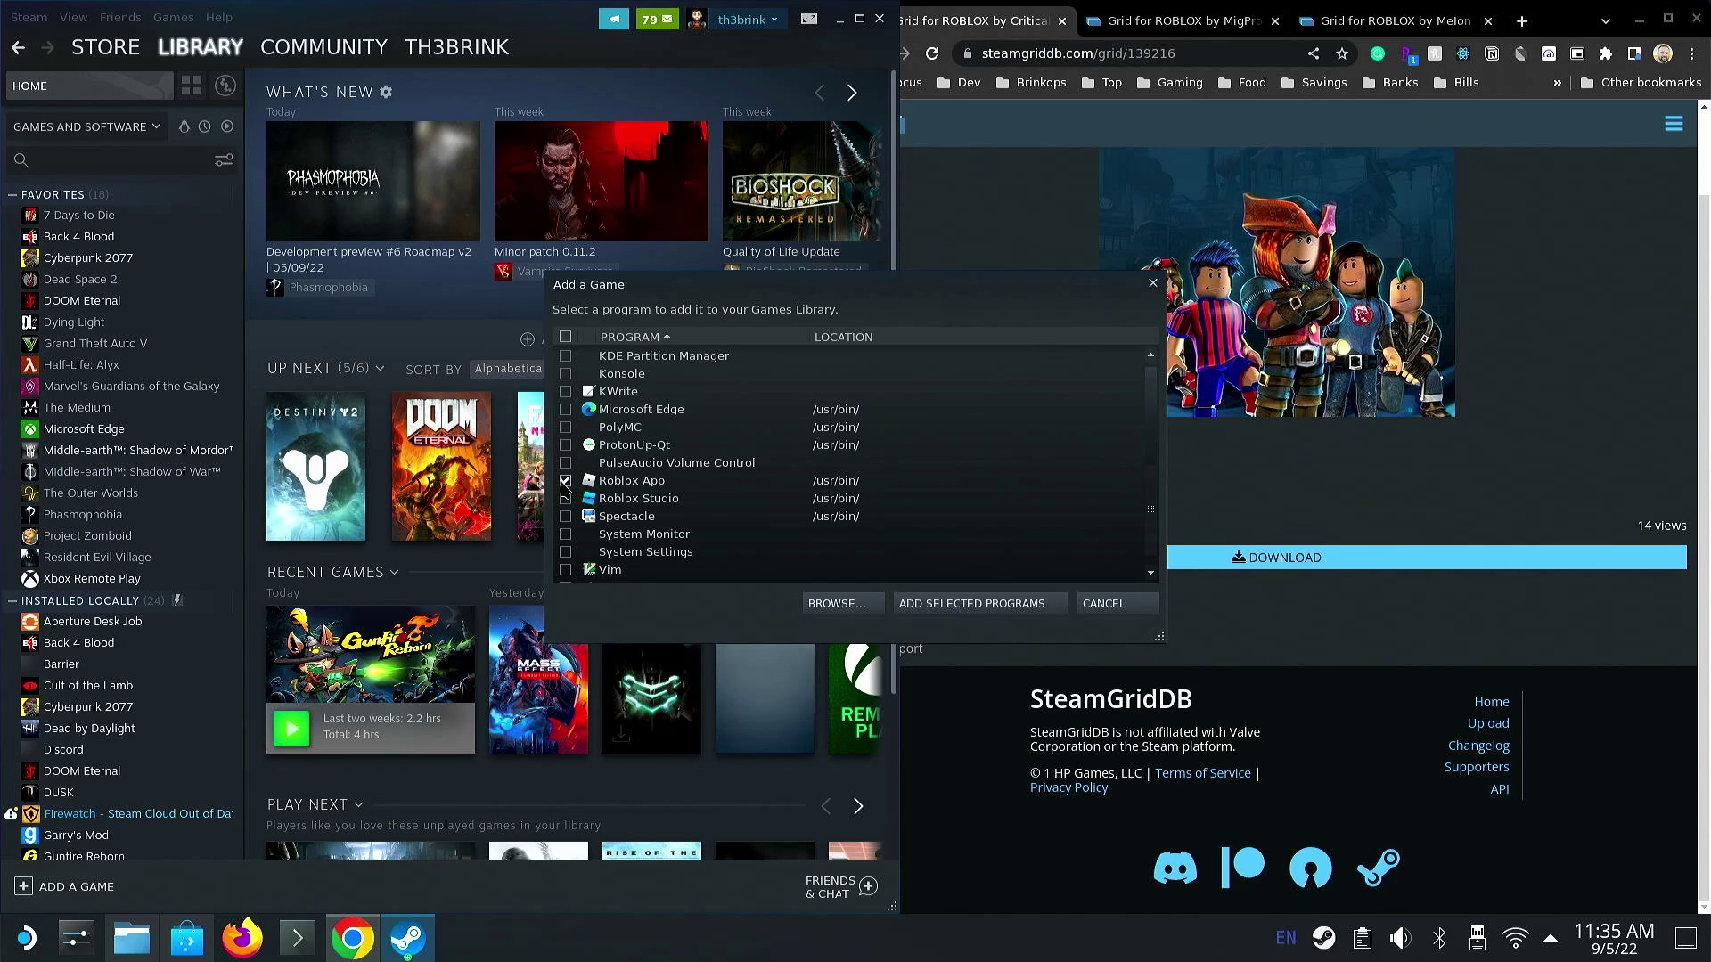
pyautogui.click(942, 605)
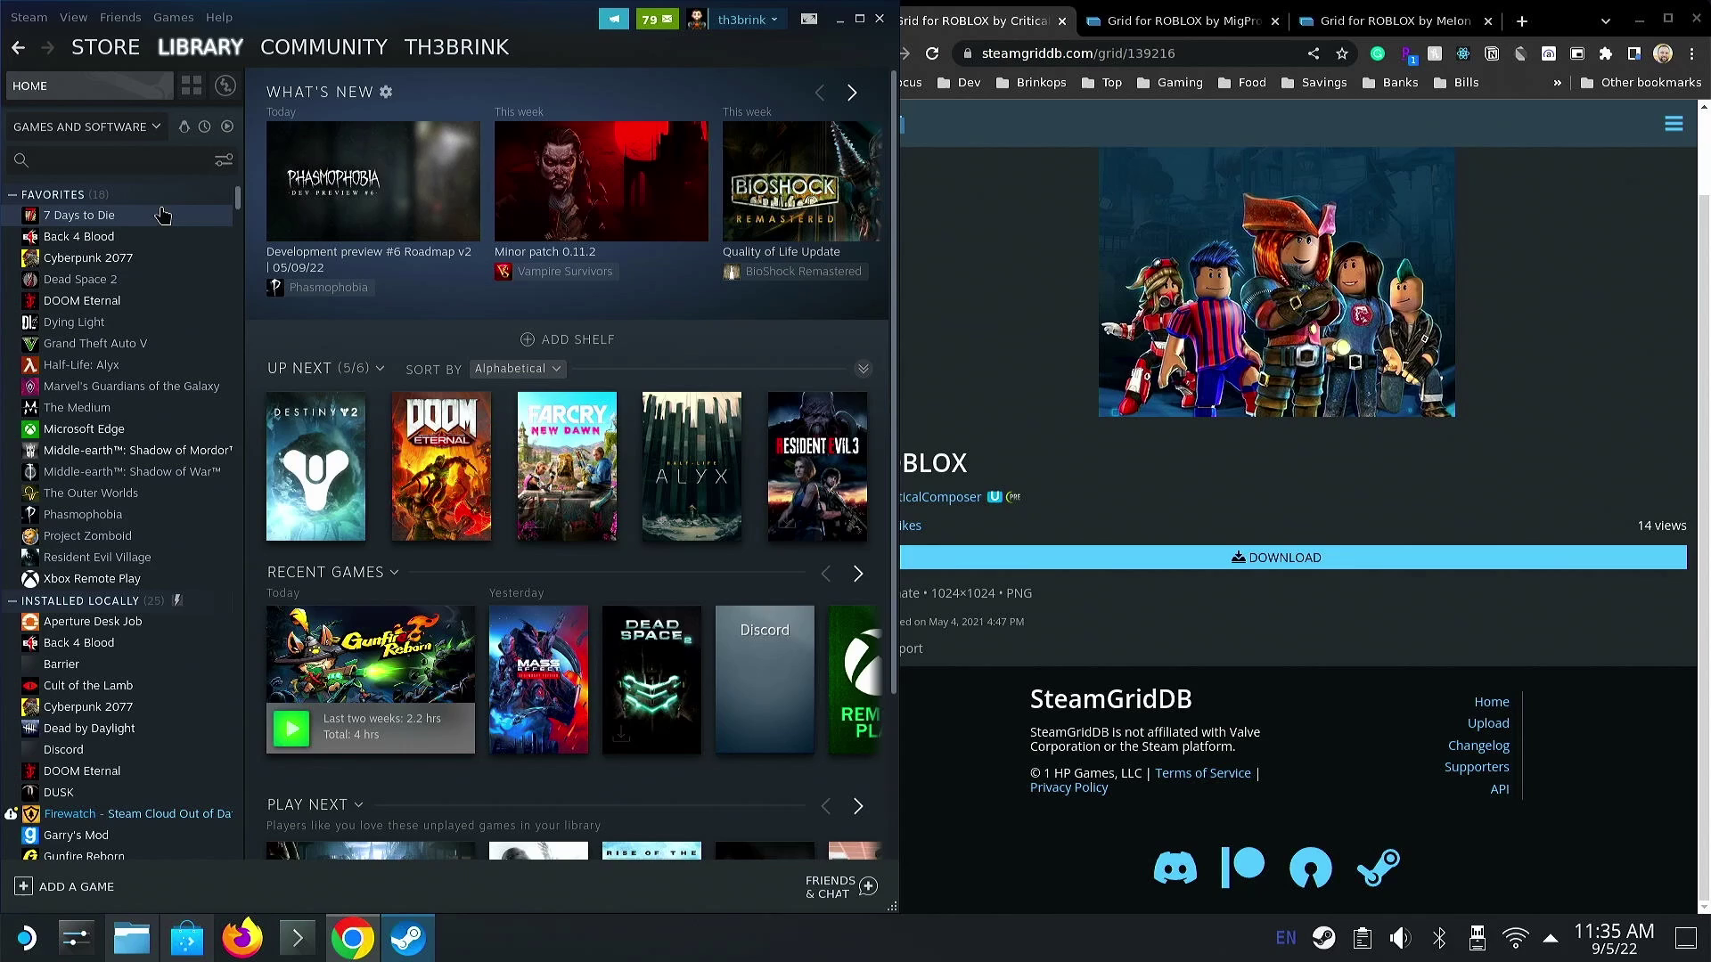
# - Find Roblox in the library with a 'rob' search and bring SteamGridDB's Roblox page alongside
pyautogui.click(154, 170)
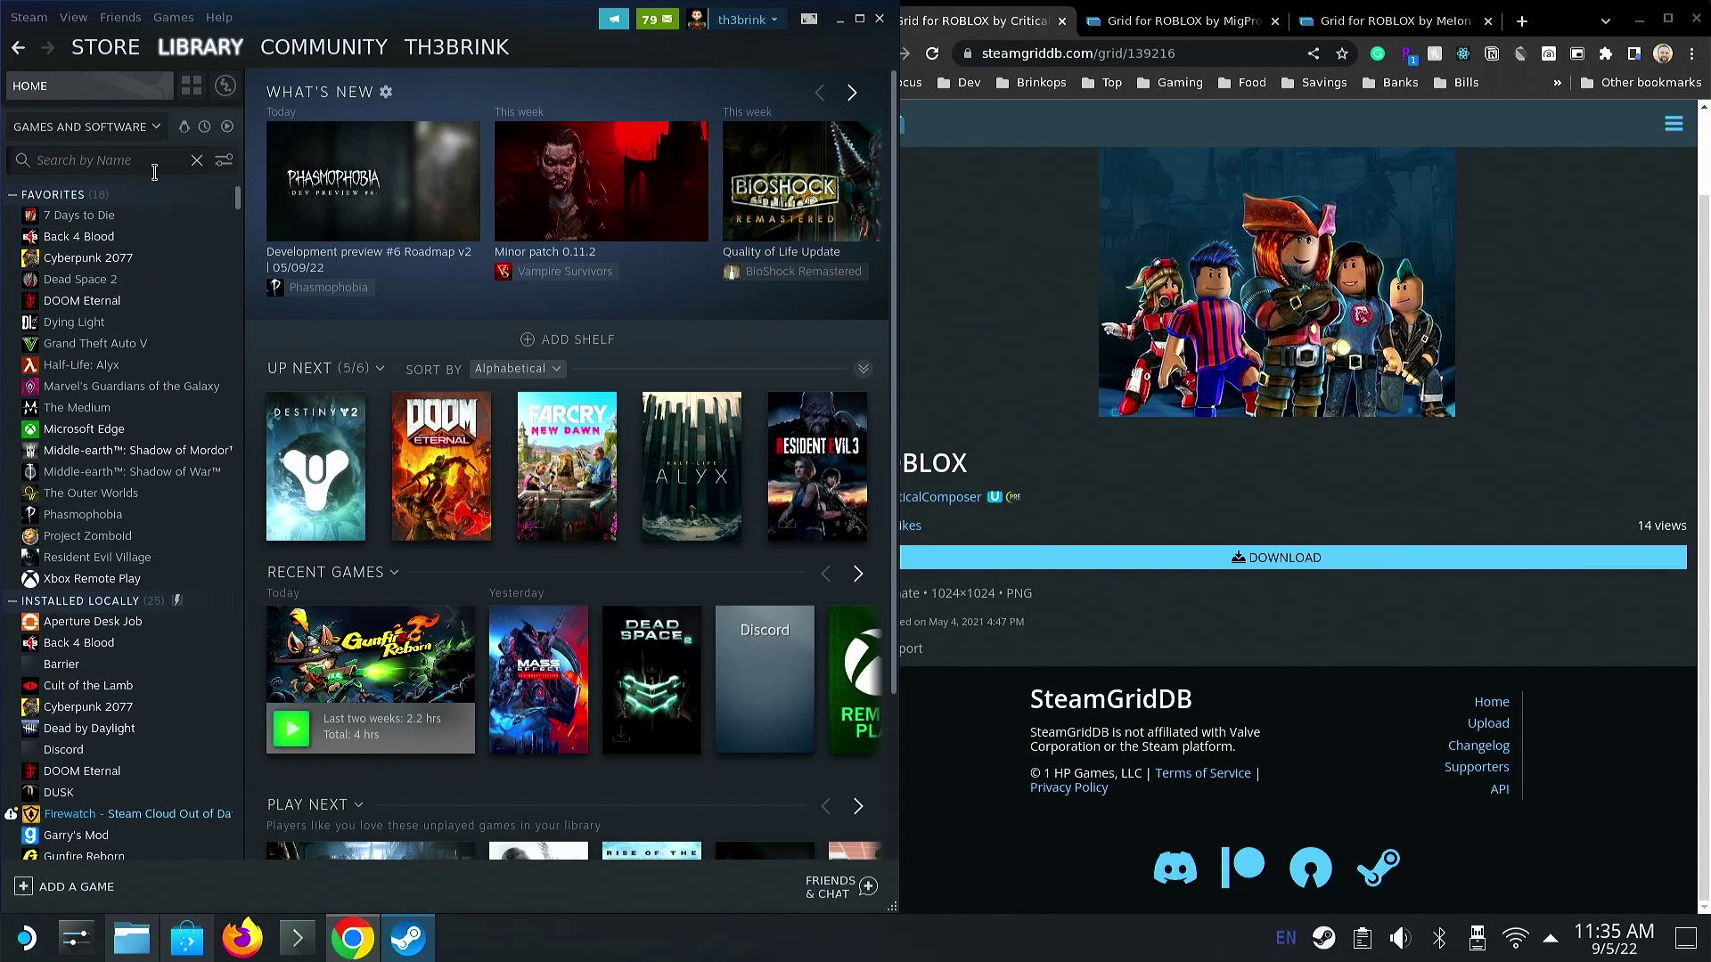
pyautogui.write('rob')
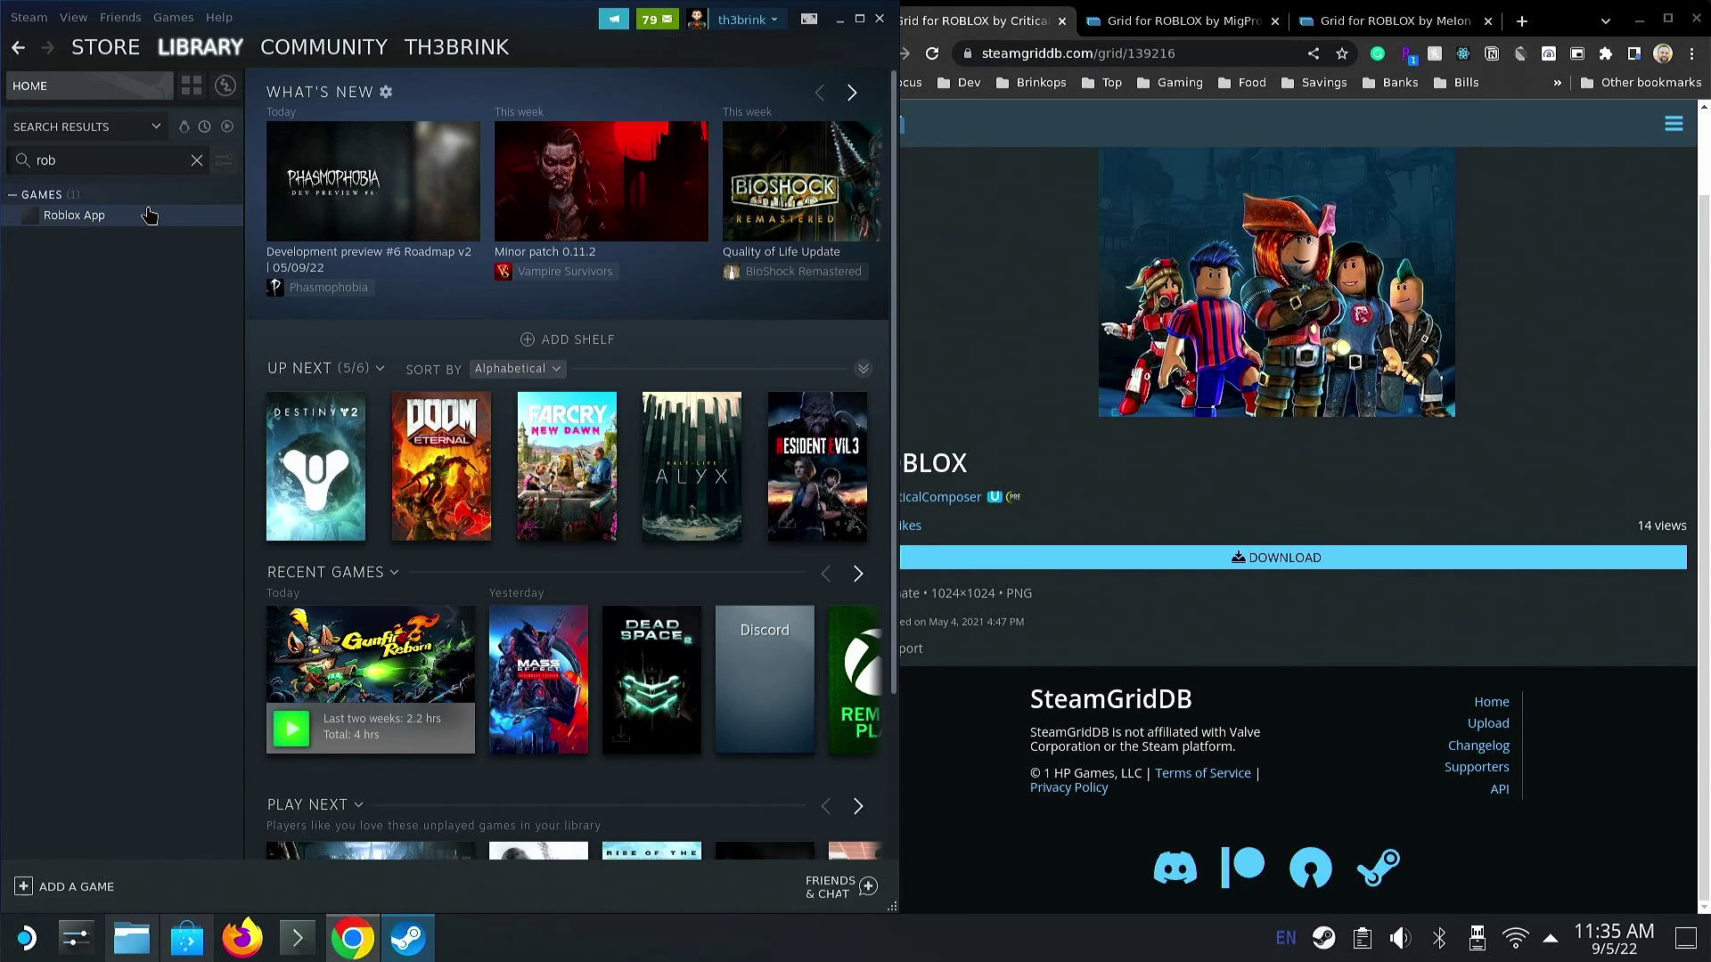
pyautogui.click(147, 218)
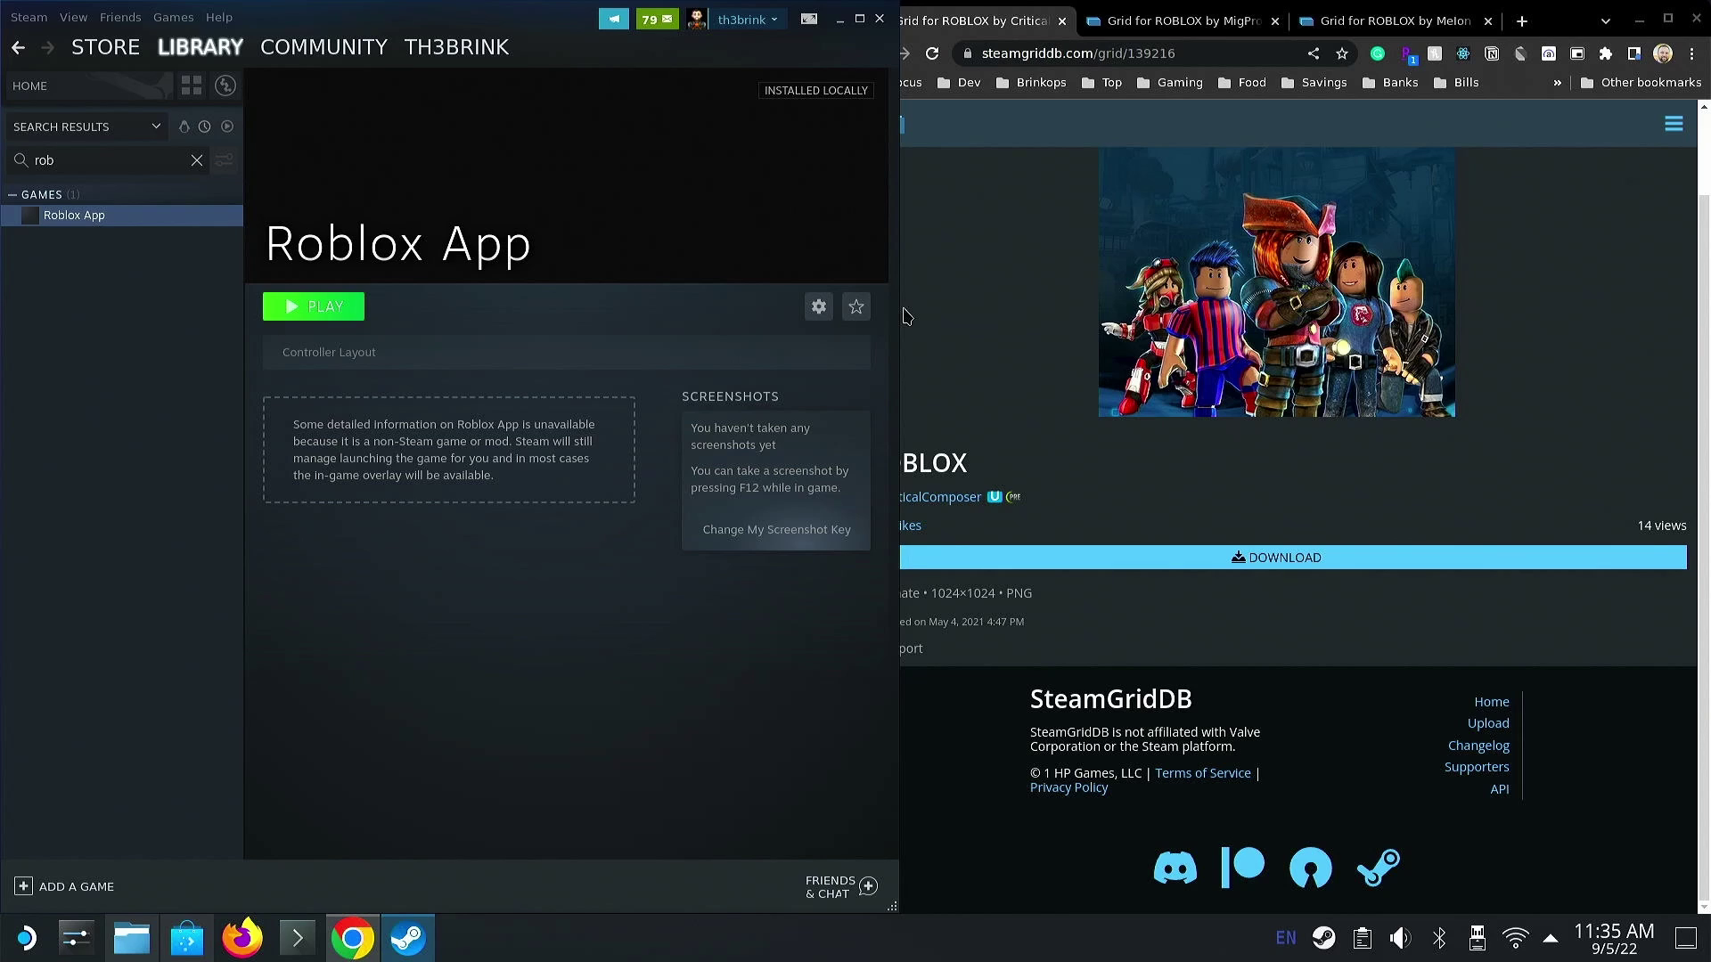
pyautogui.click(953, 323)
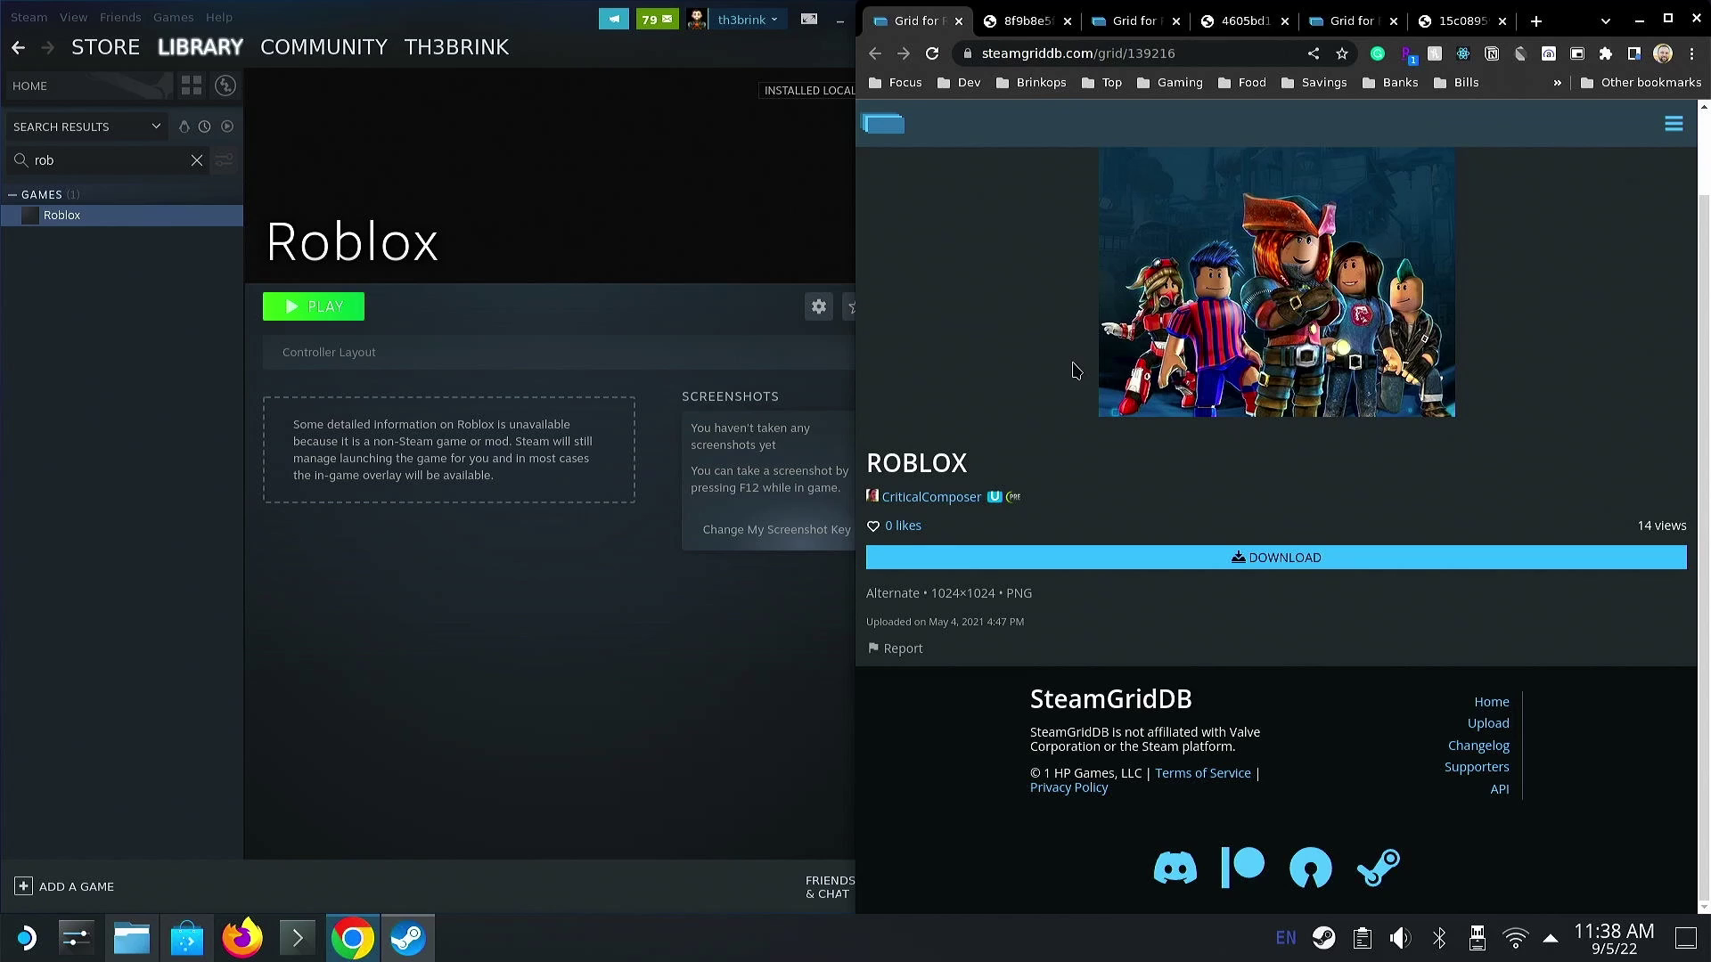
# - Save the full Roblox image from its tab as roblox-icon.png
pyautogui.click(1044, 30)
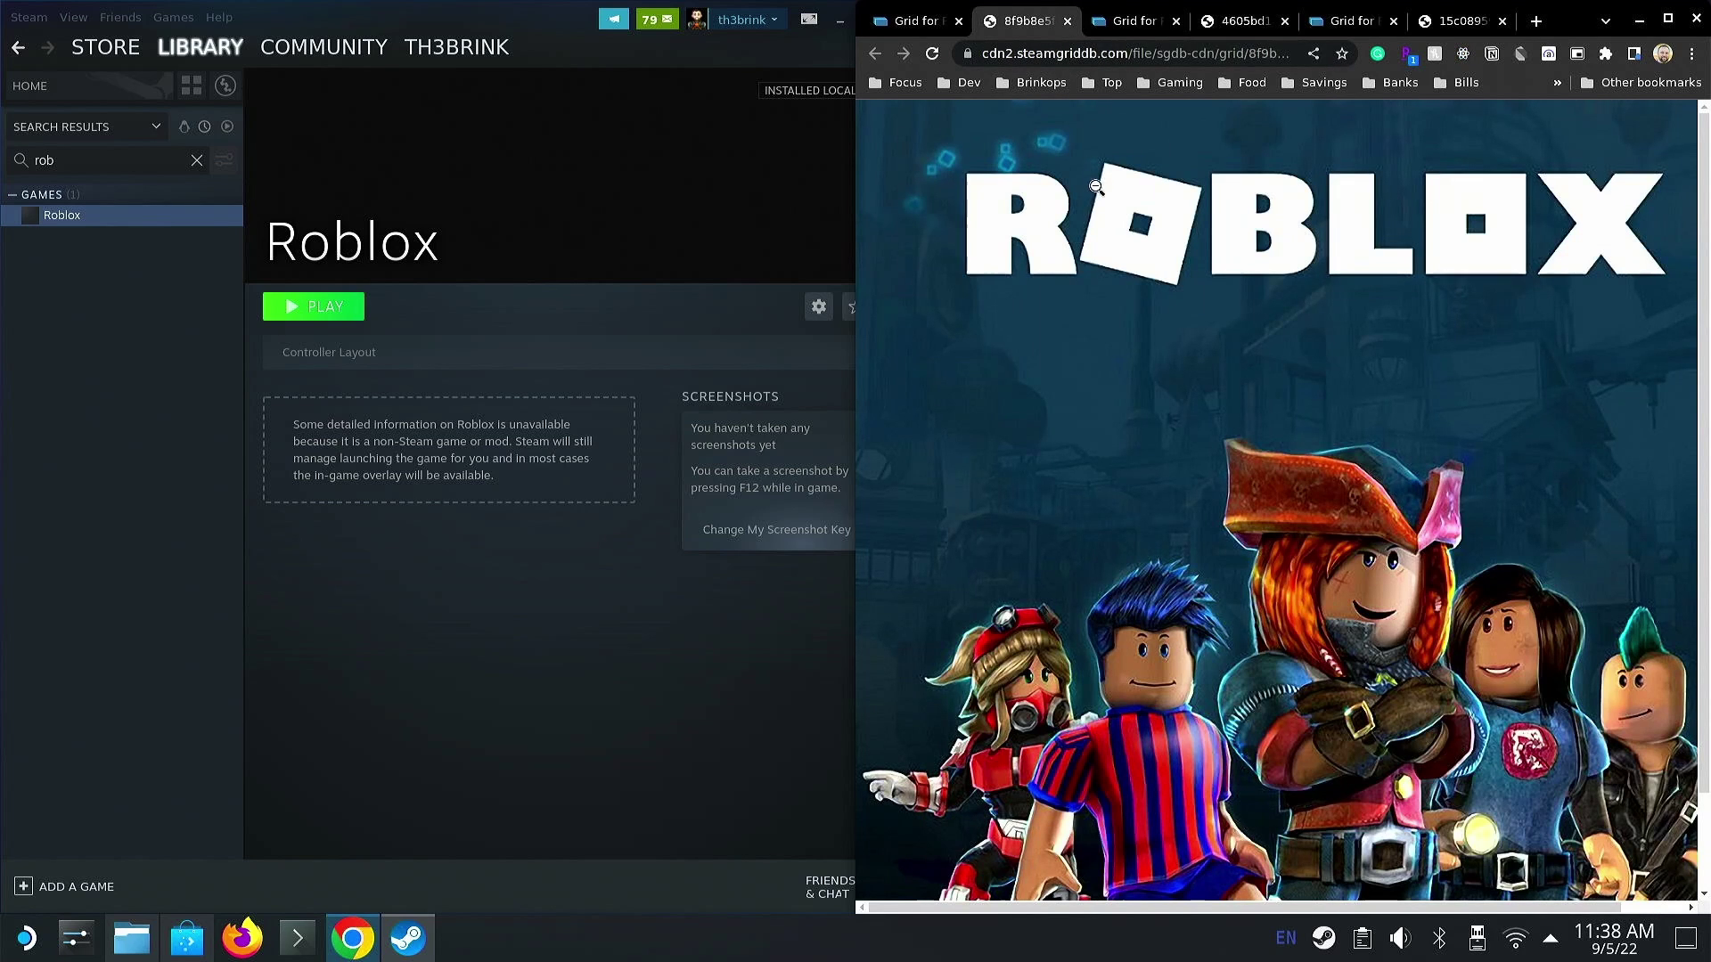
pyautogui.rightClick(1110, 230)
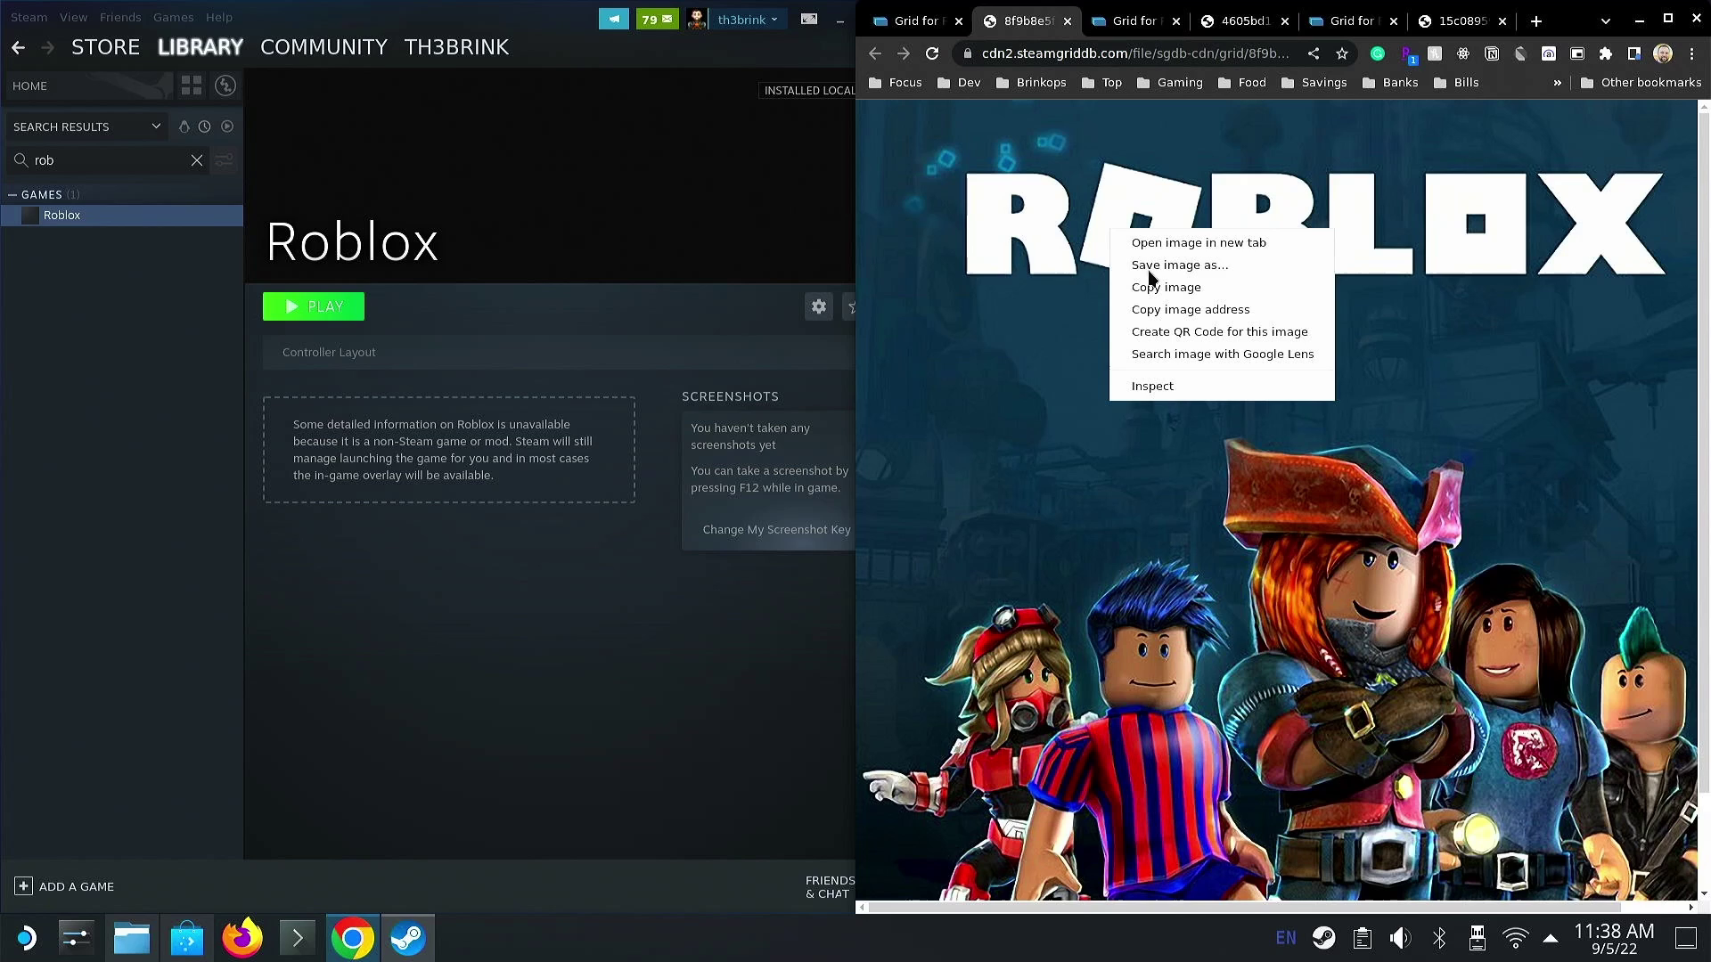
pyautogui.click(1099, 251)
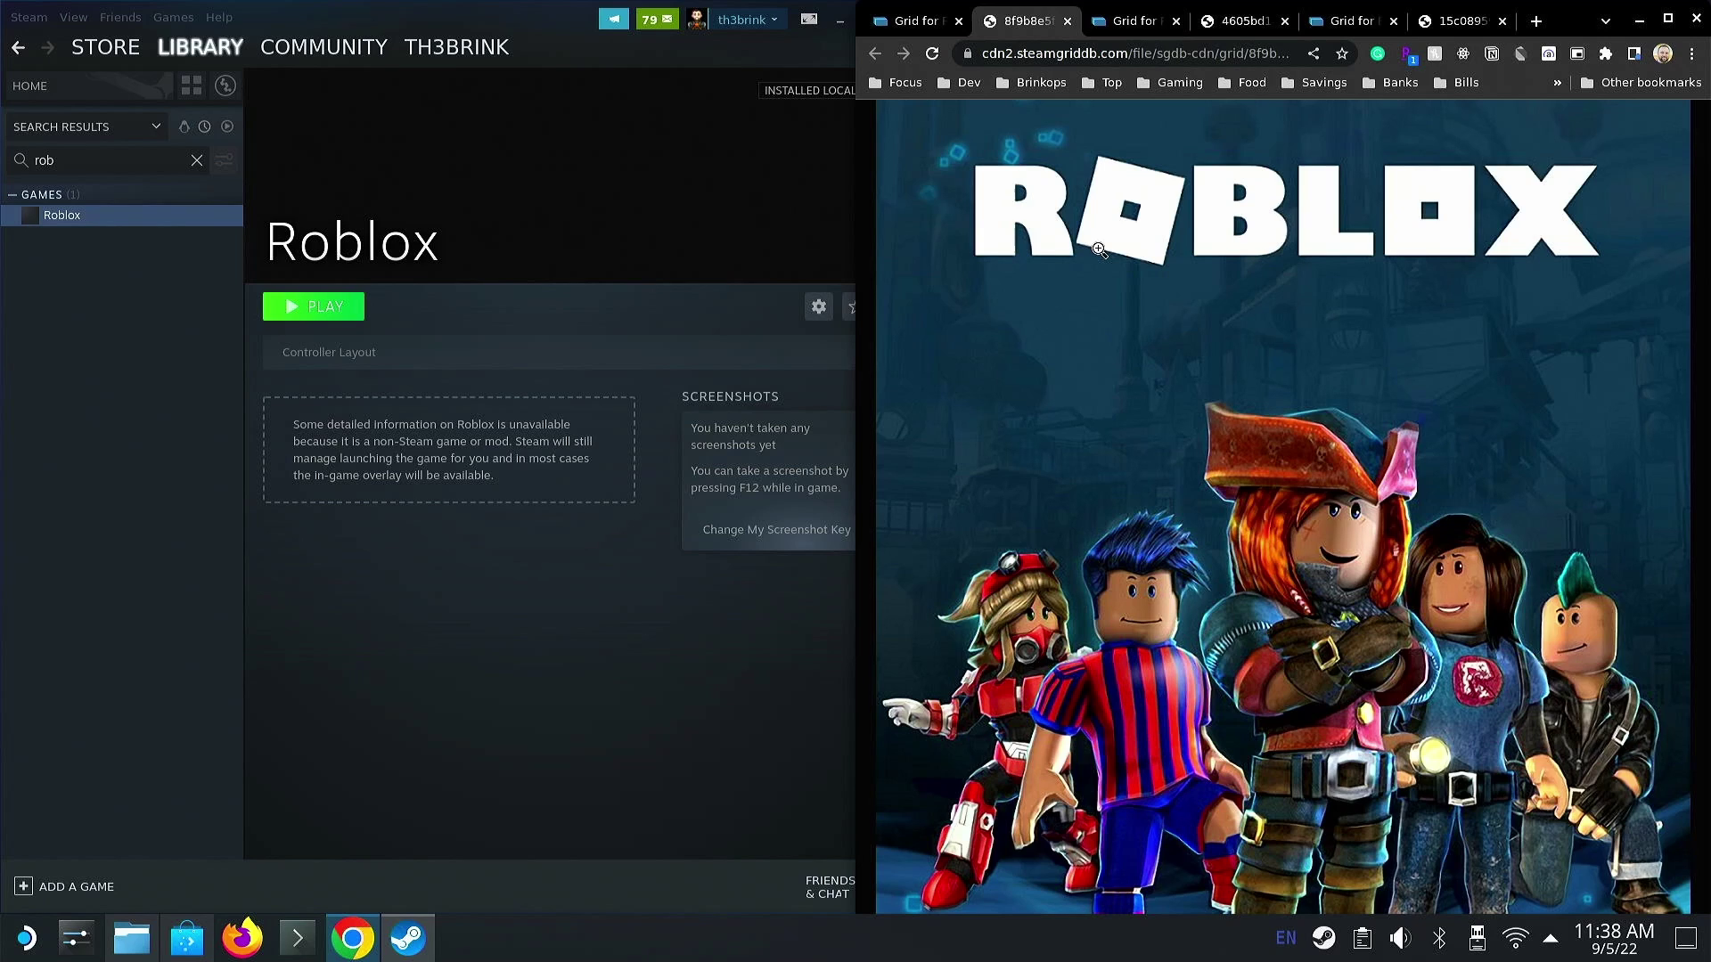
pyautogui.rightClick(1099, 250)
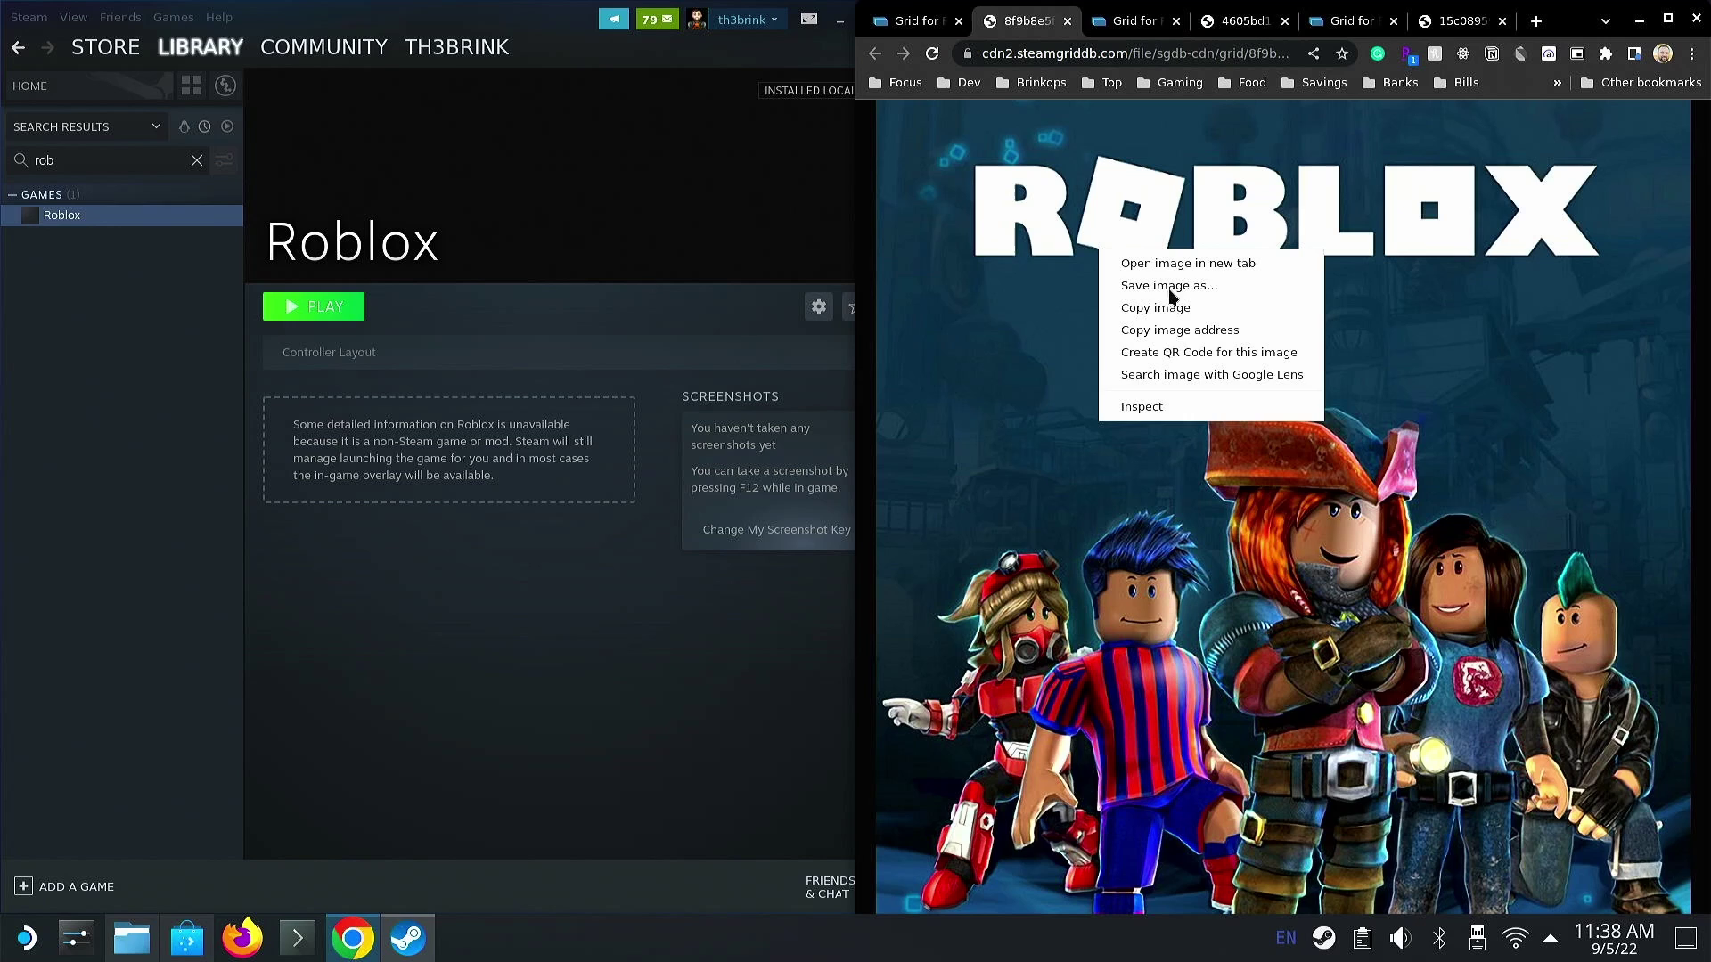
pyautogui.click(1168, 286)
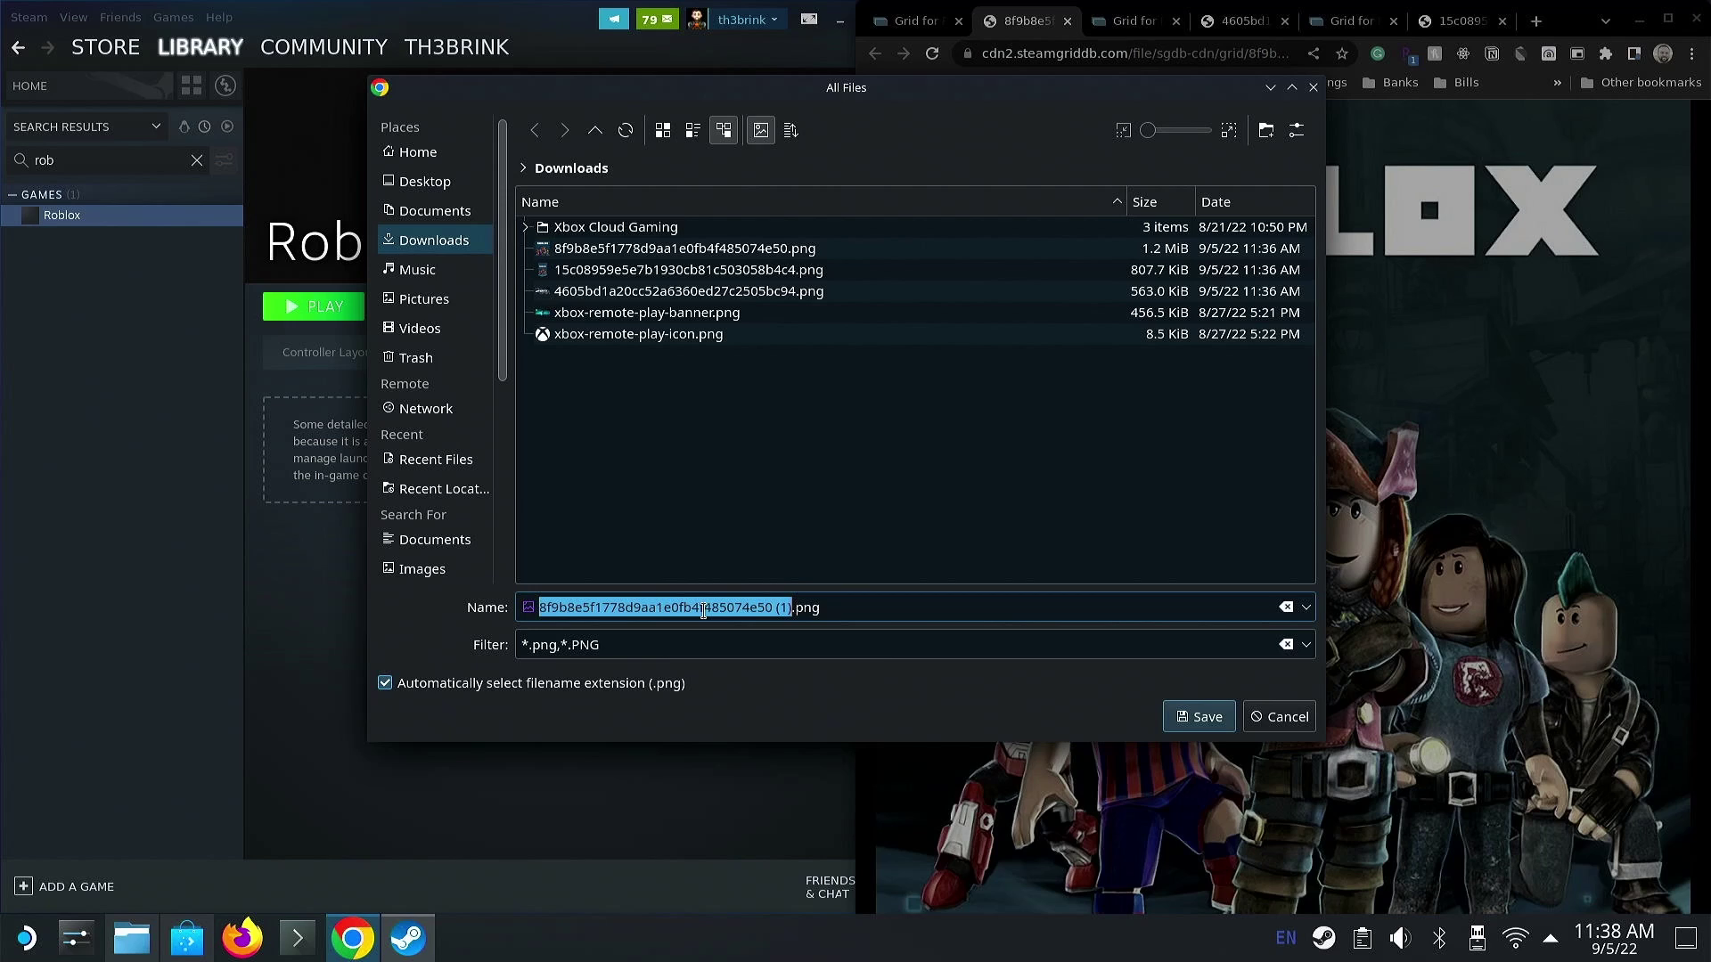
pyautogui.press('BackSpace')
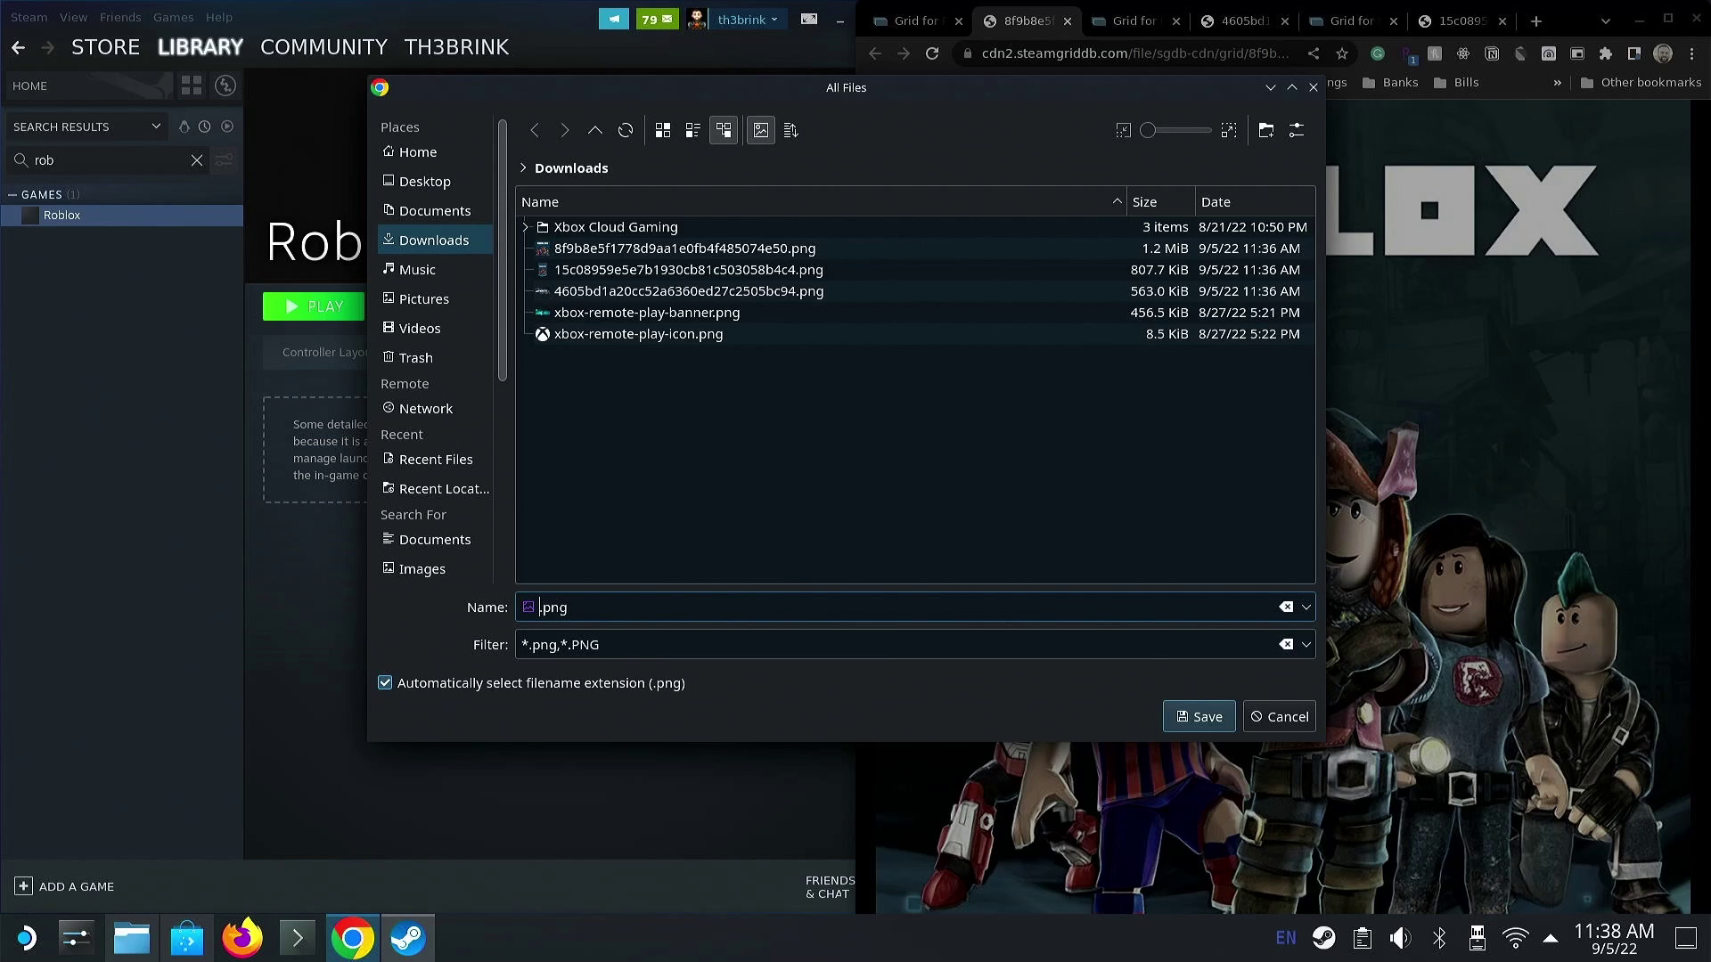
pyautogui.write('roblox-icon')
pyautogui.press('Return')
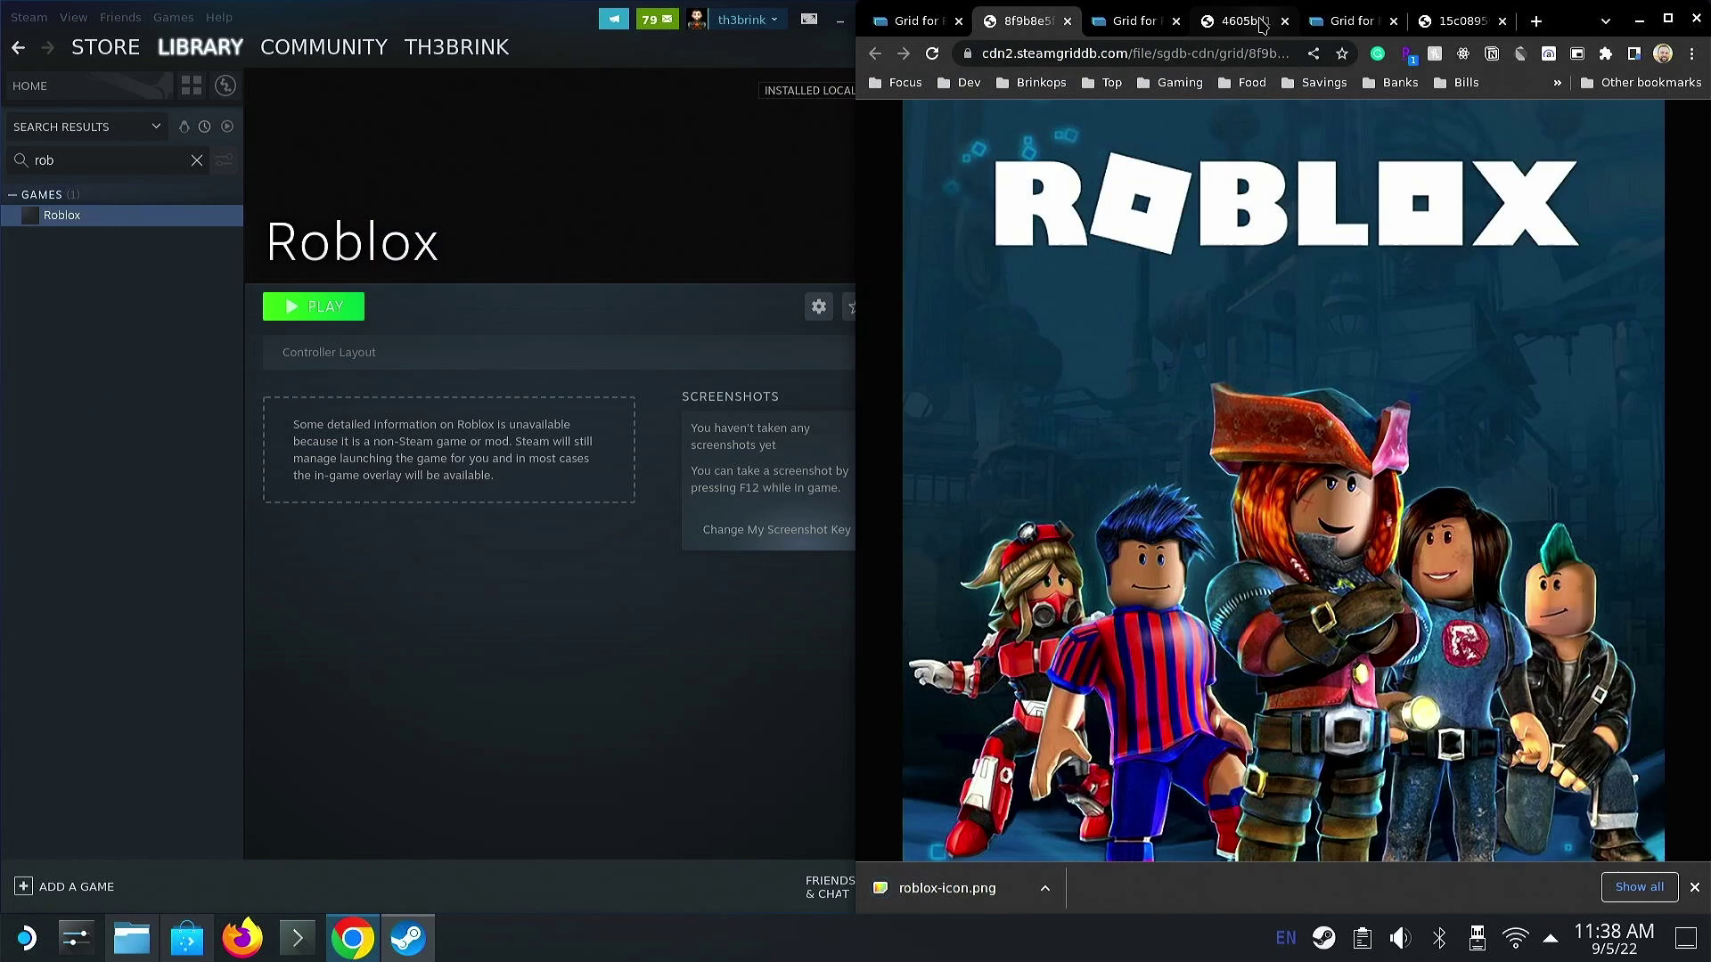
# - Save the wide Roblox banner image as roblox-banner.png
pyautogui.click(1262, 25)
pyautogui.rightClick(1280, 443)
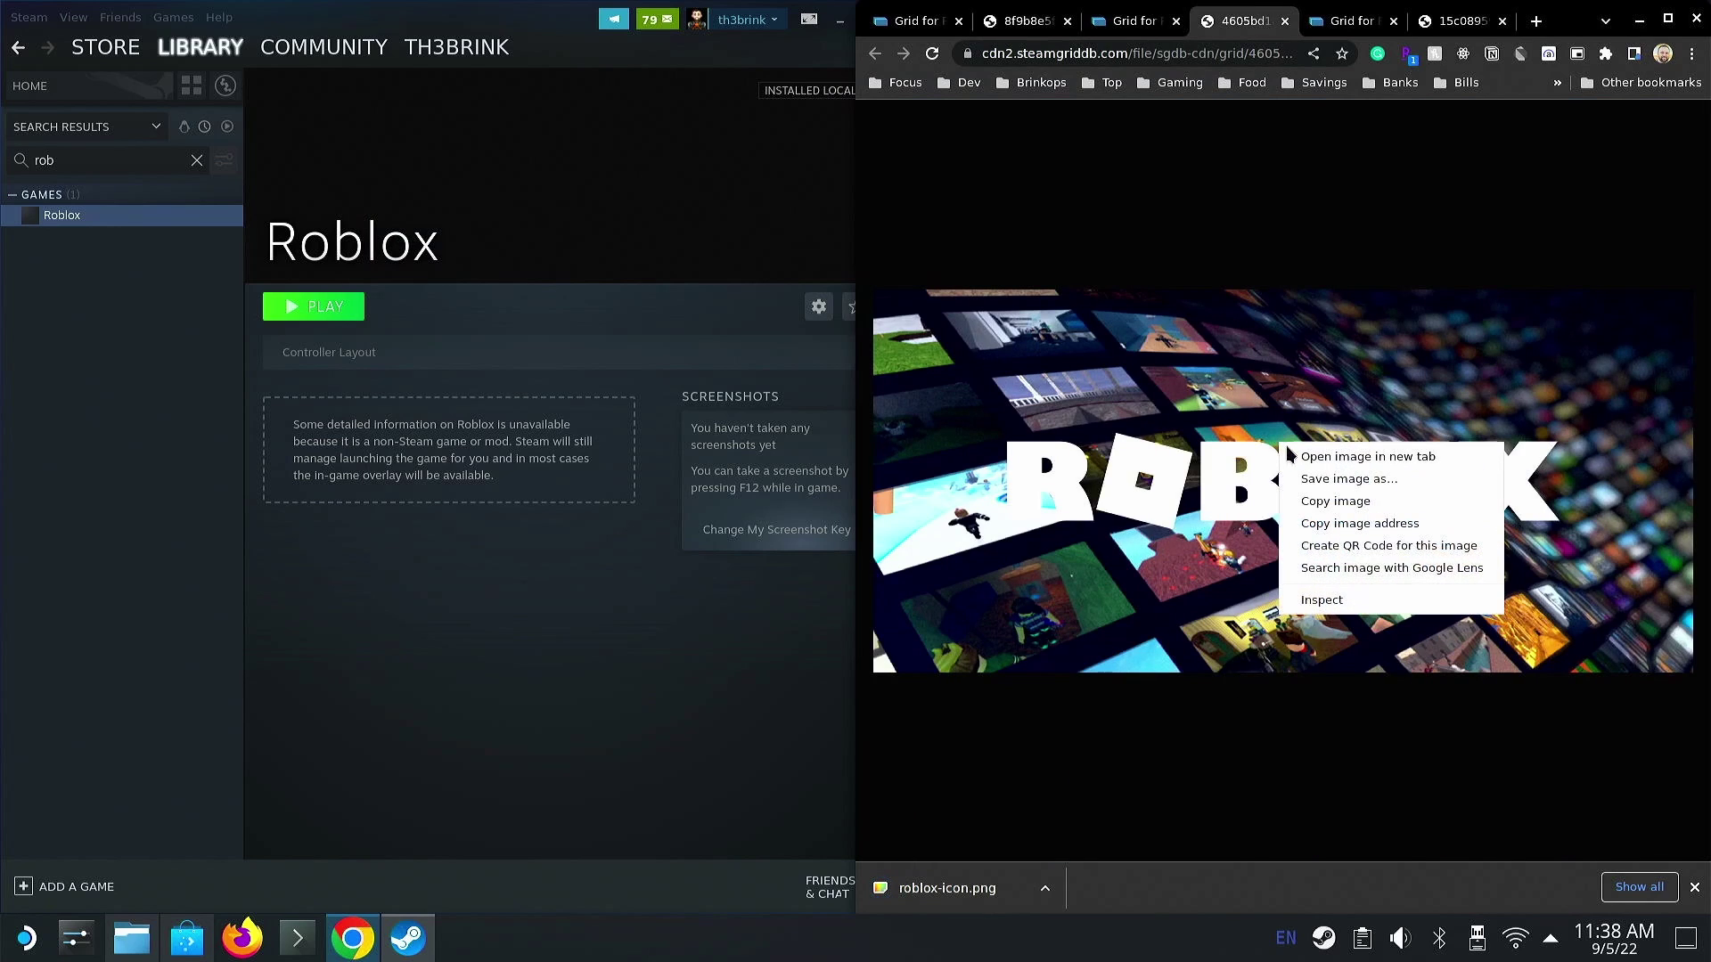
pyautogui.click(1327, 481)
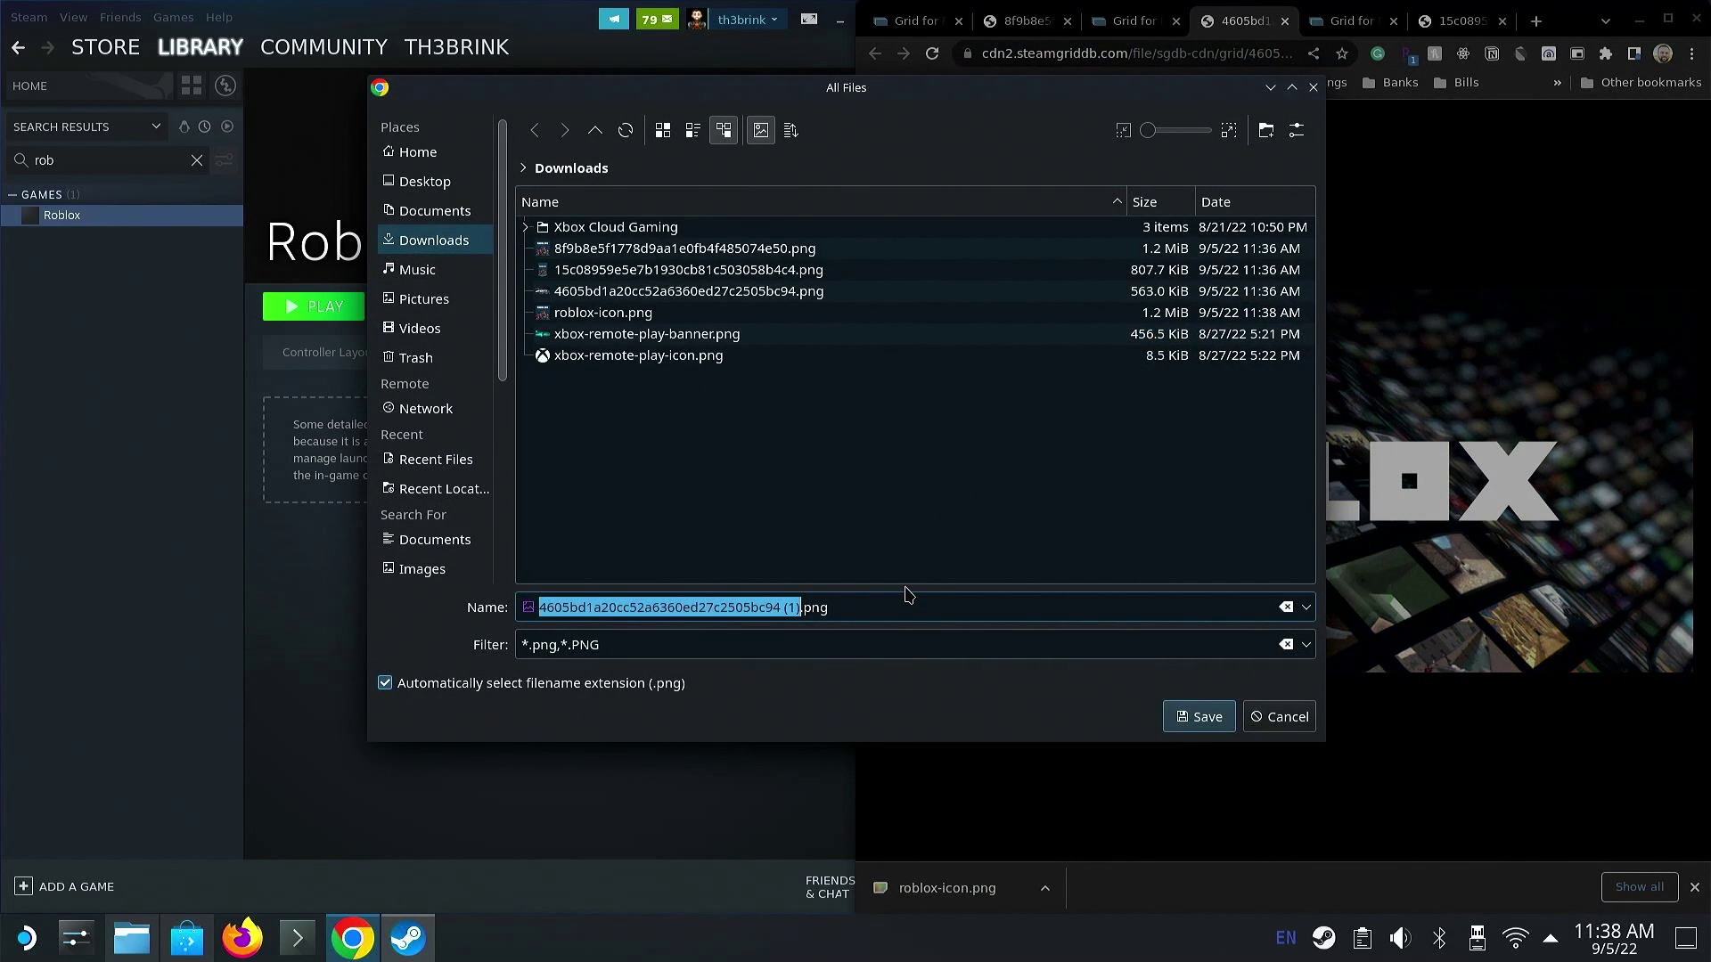
pyautogui.write('roblox-banner')
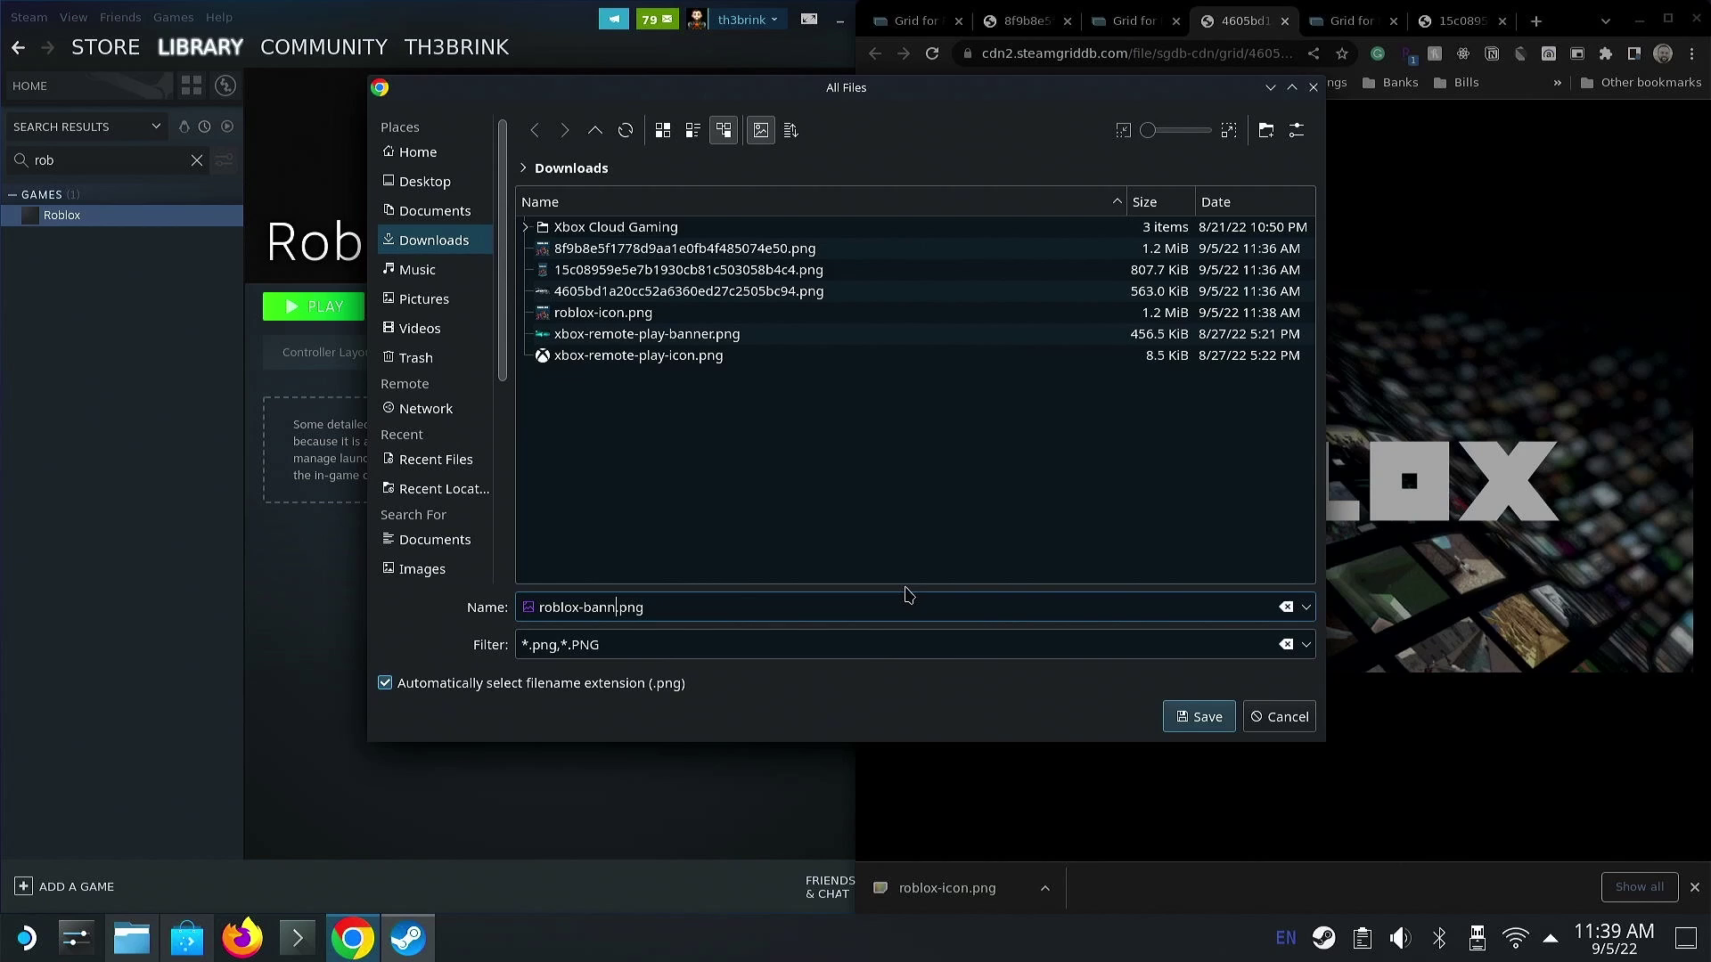
pyautogui.press('Return')
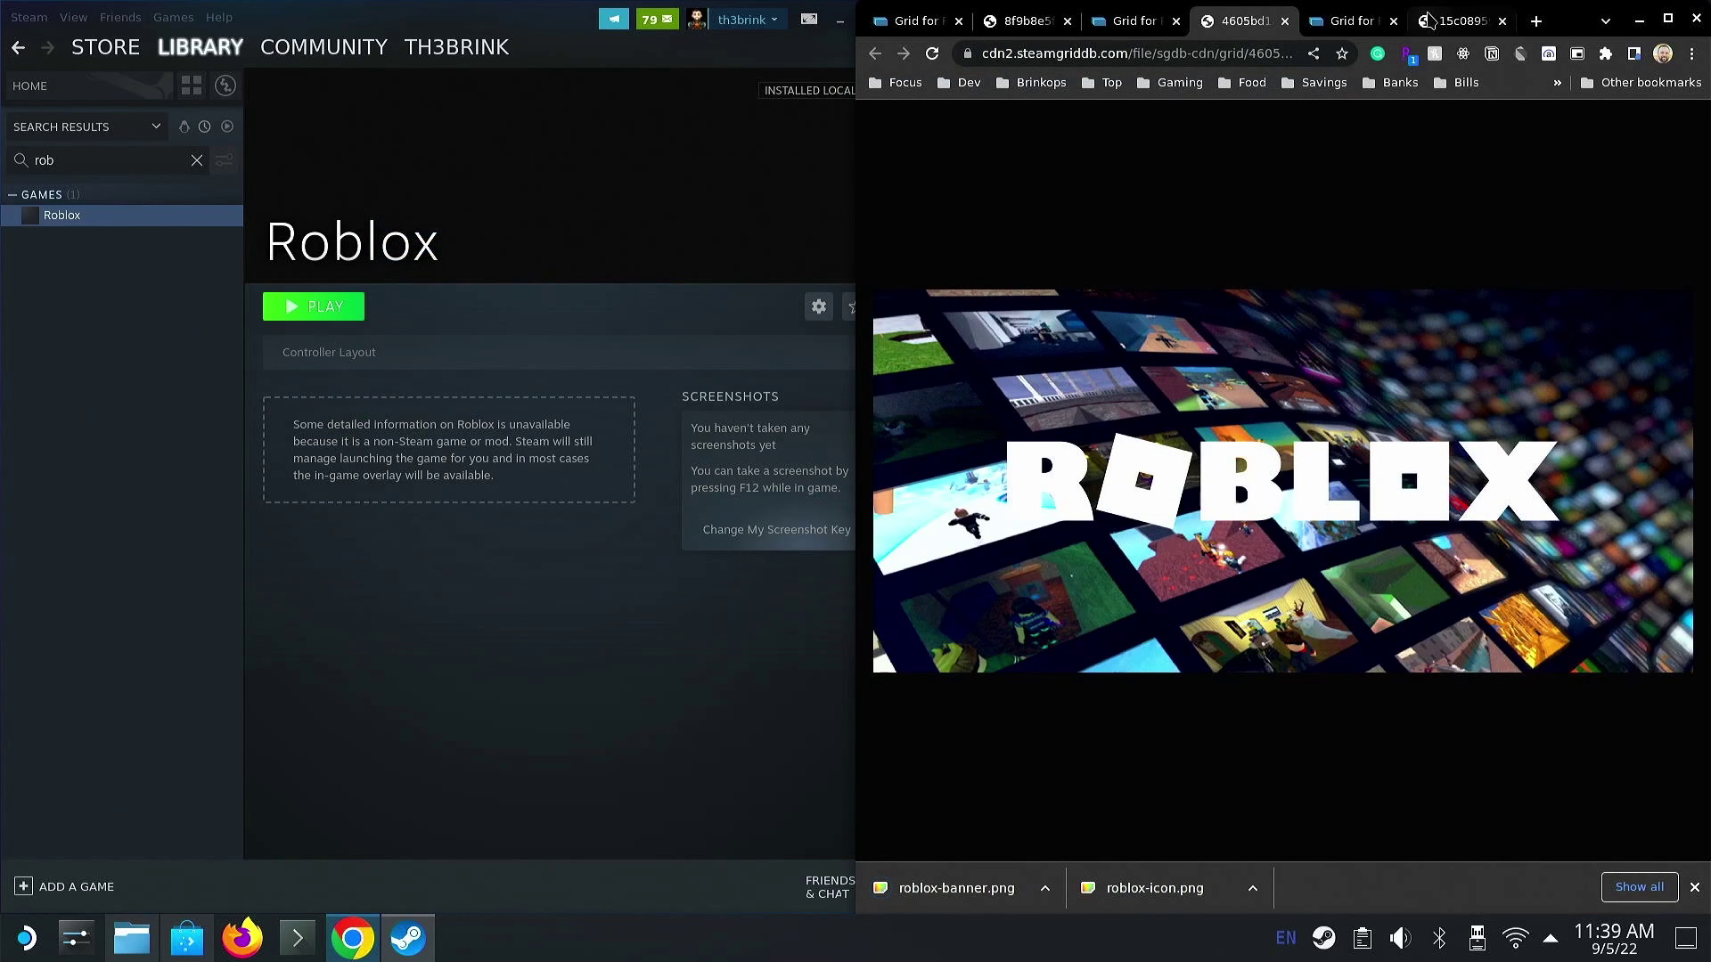
# - Save the tall Roblox artwork as roblox-pill.png
pyautogui.click(1438, 25)
pyautogui.rightClick(1272, 412)
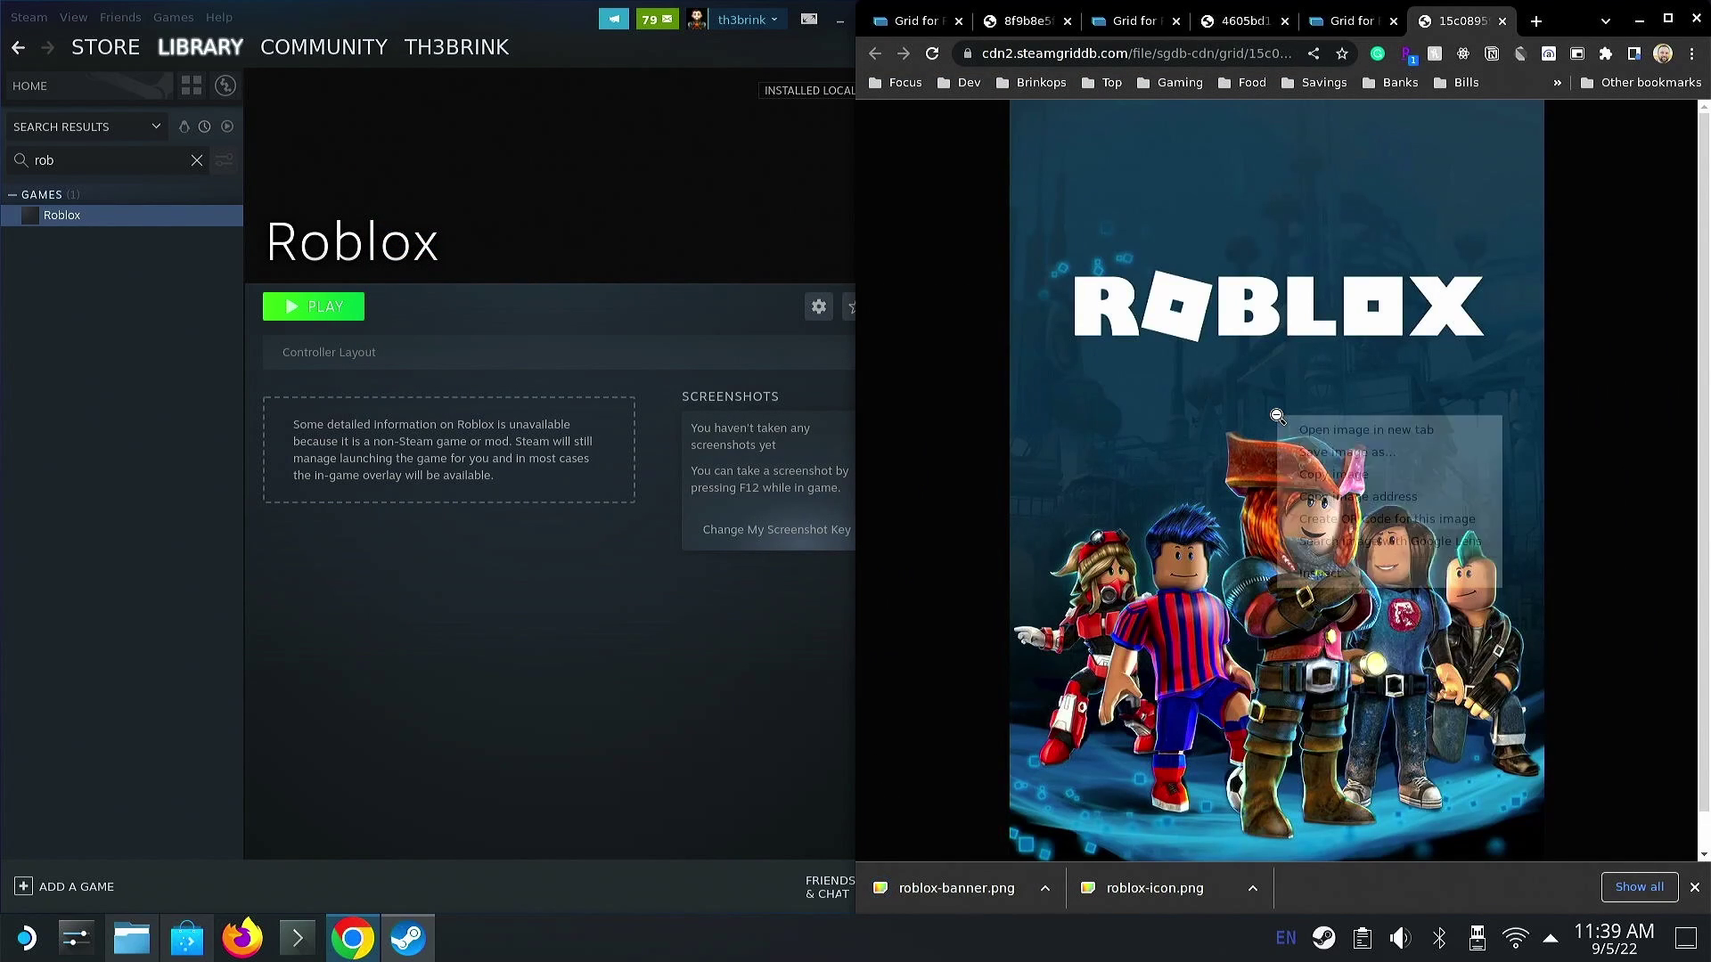
pyautogui.click(1346, 450)
pyautogui.press('BackSpace')
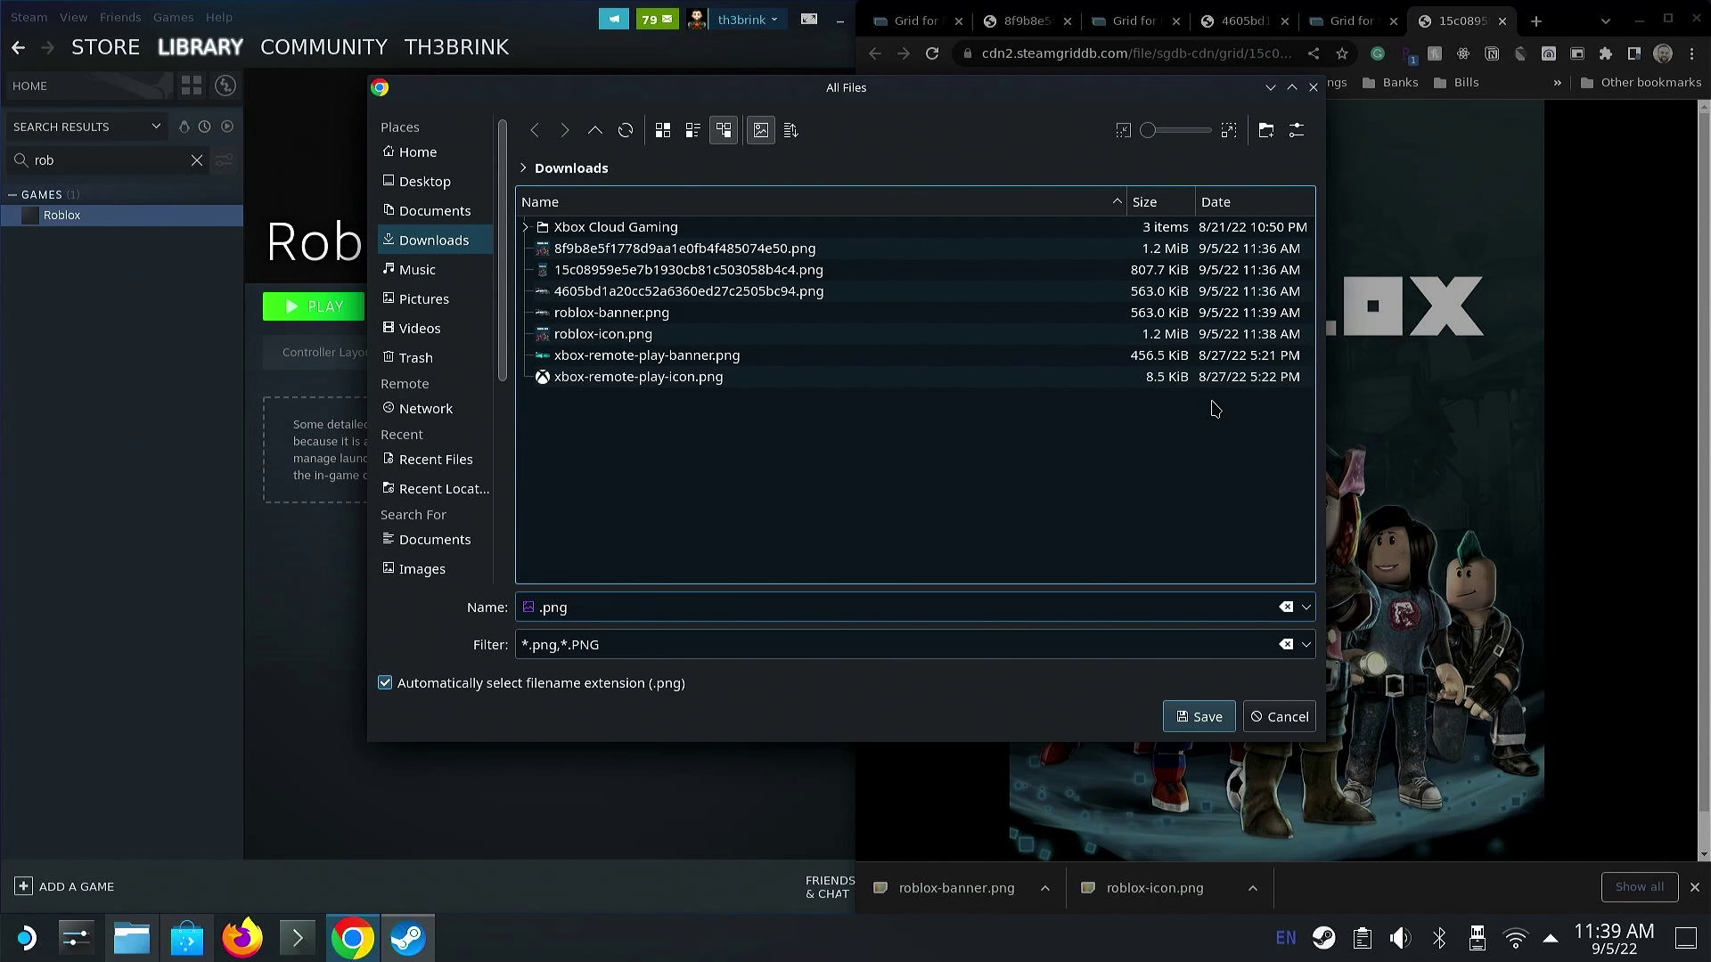
pyautogui.write('roblox-pill')
pyautogui.press('Return')
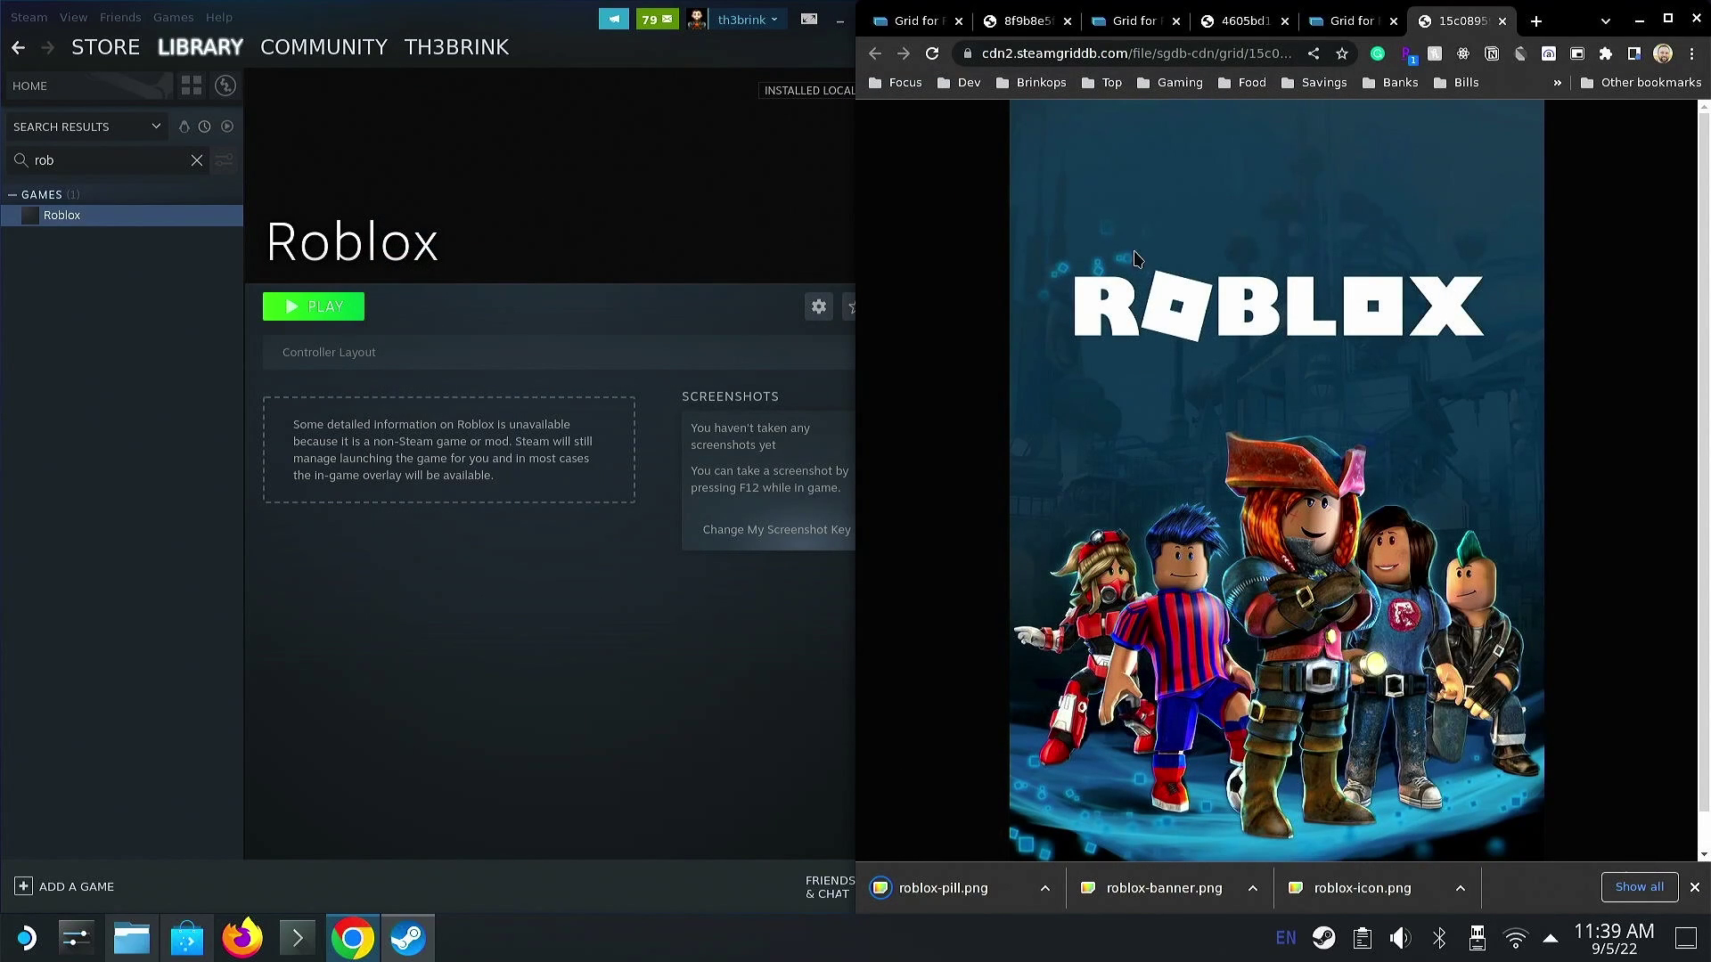
# - Set /home/deck/Downloads/roblox-icon.png as the Roblox shortcut's icon in its Properties
pyautogui.click(798, 250)
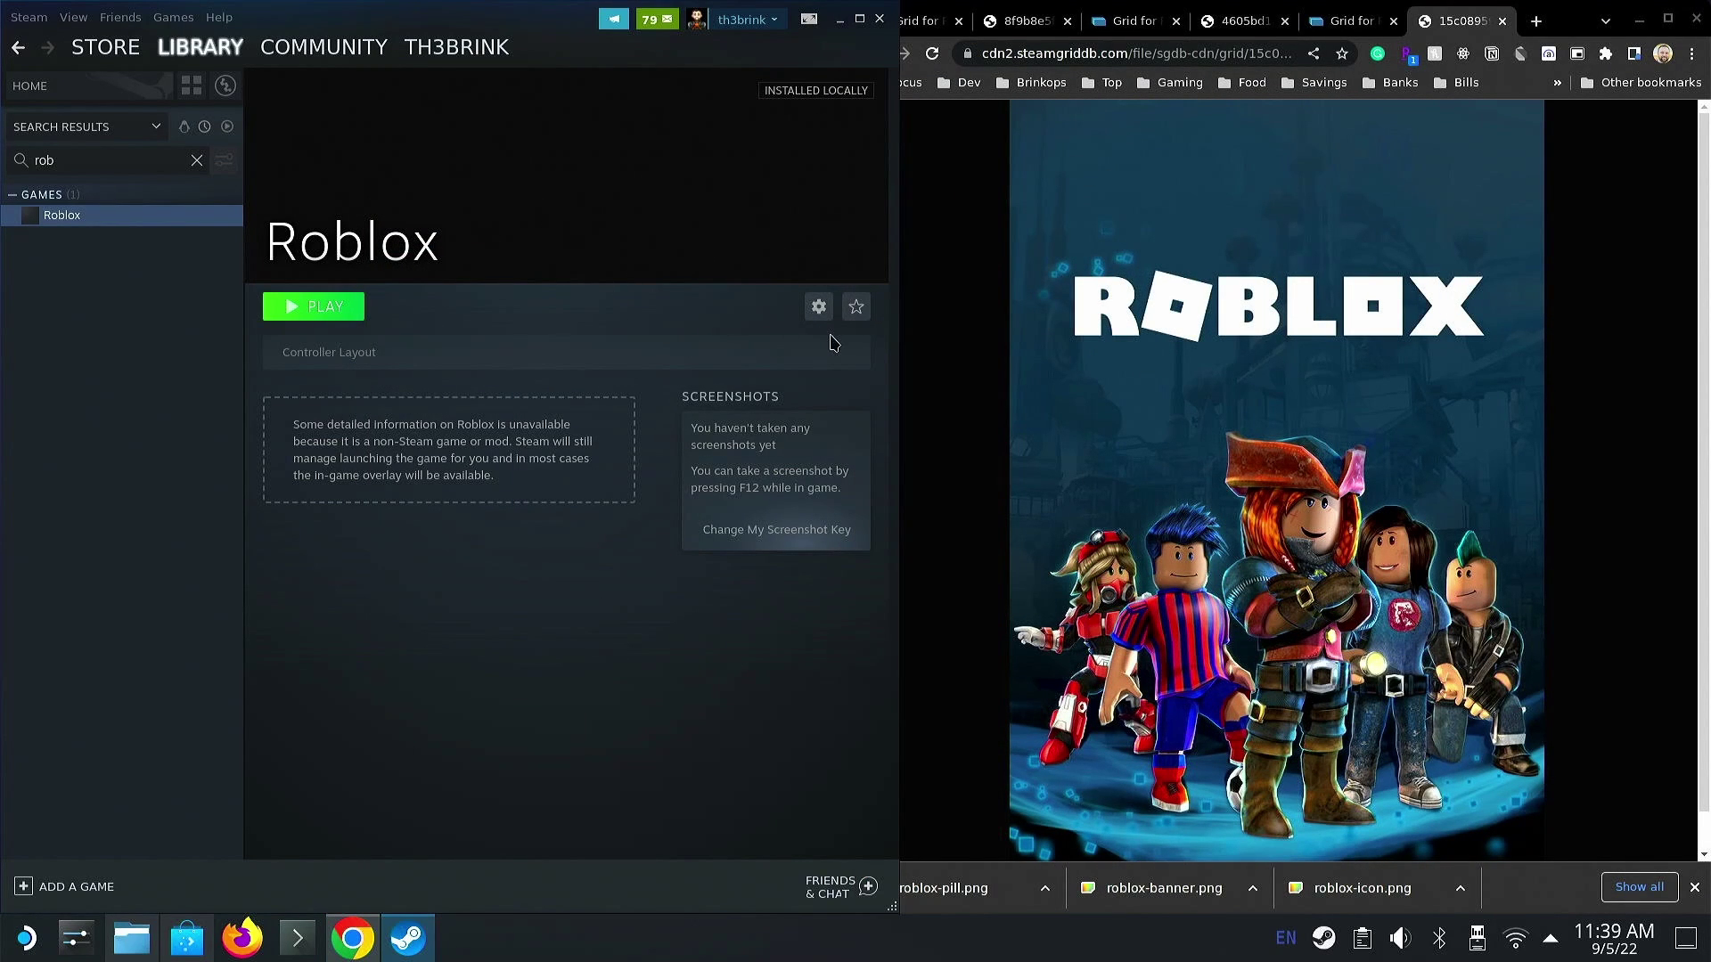
pyautogui.click(819, 307)
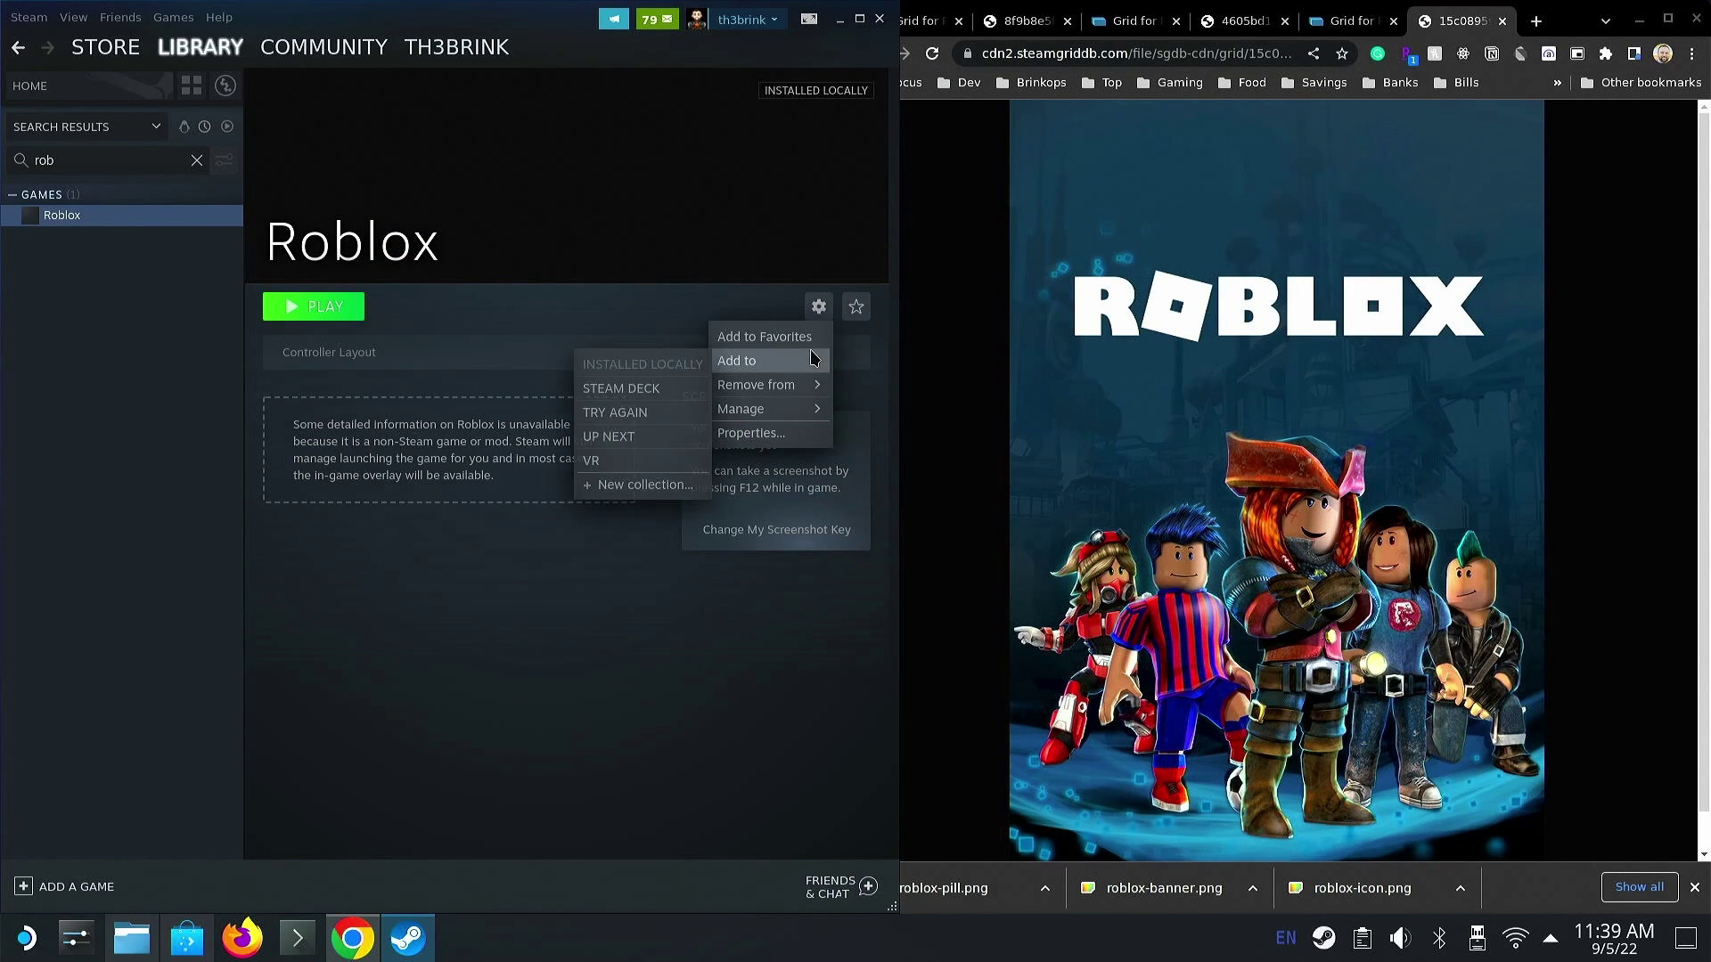
pyautogui.click(771, 433)
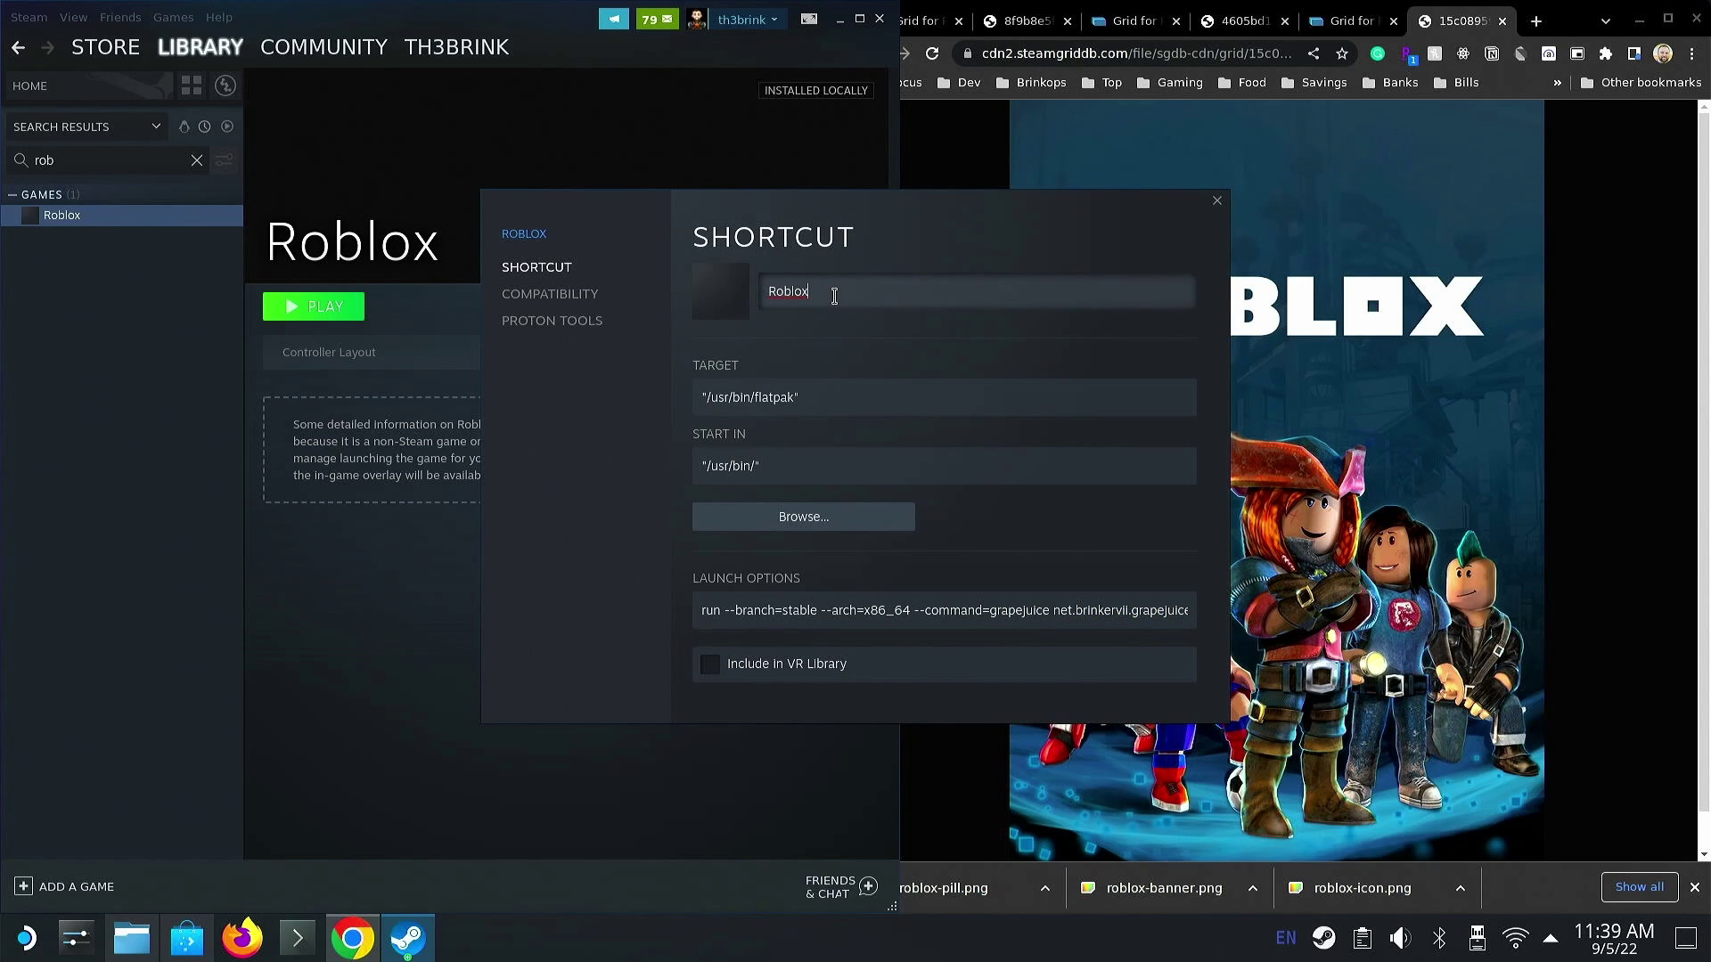
pyautogui.click(713, 306)
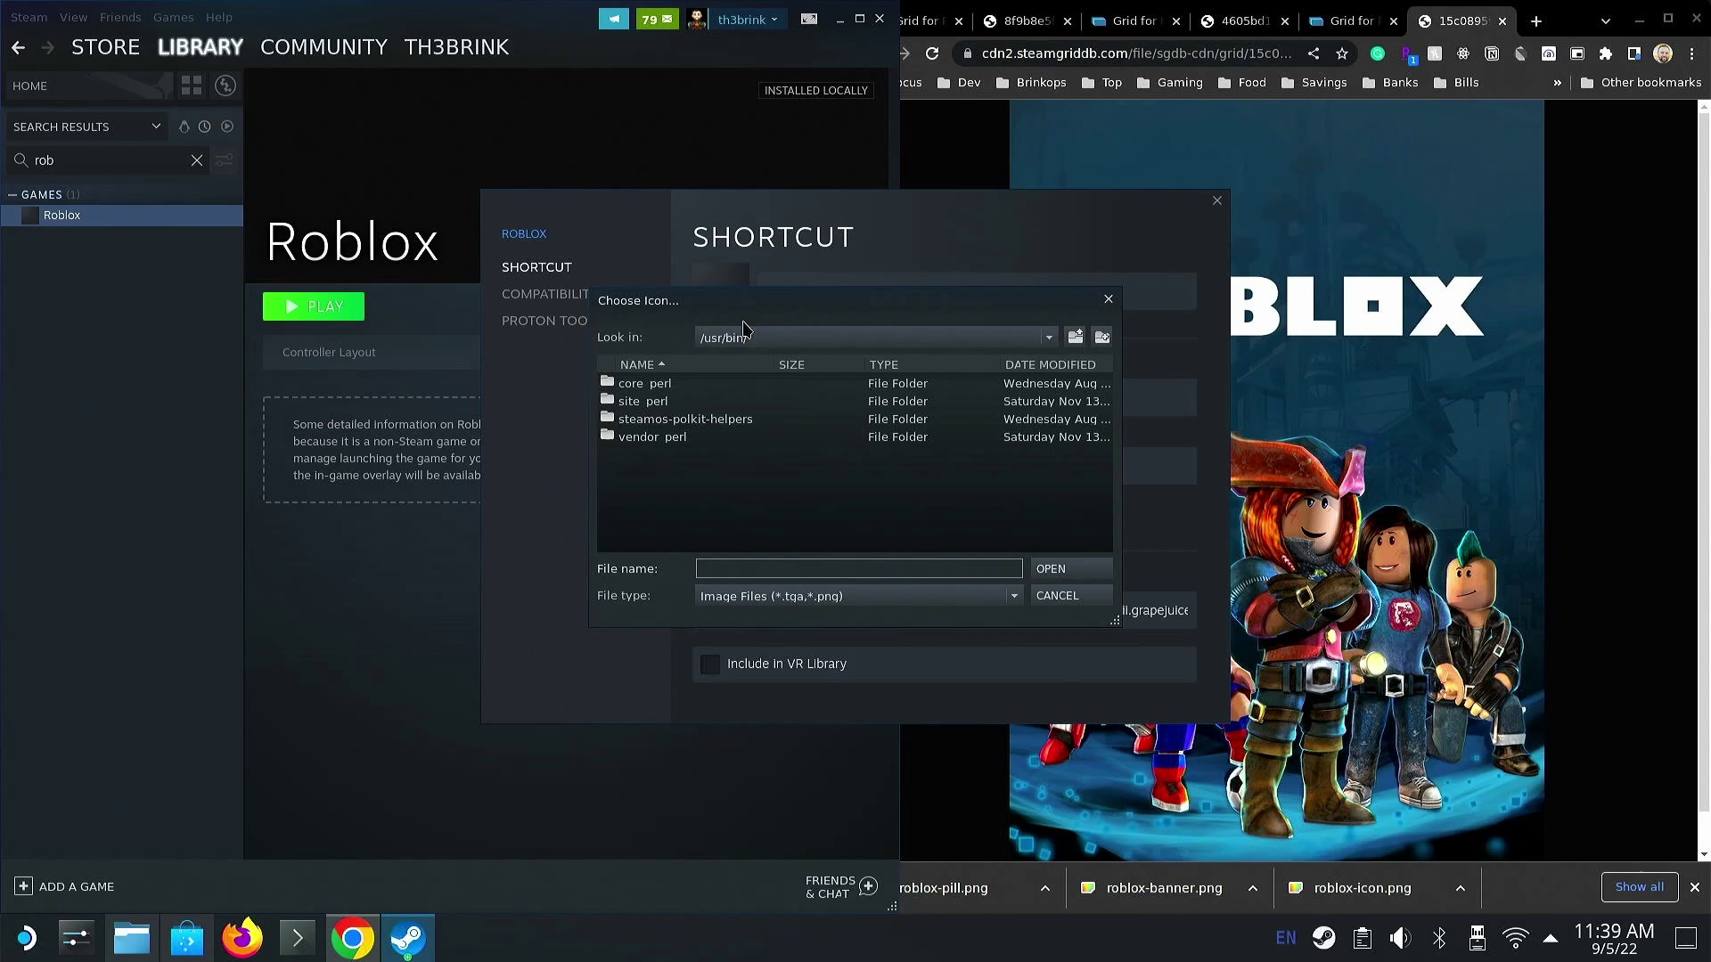
pyautogui.click(743, 339)
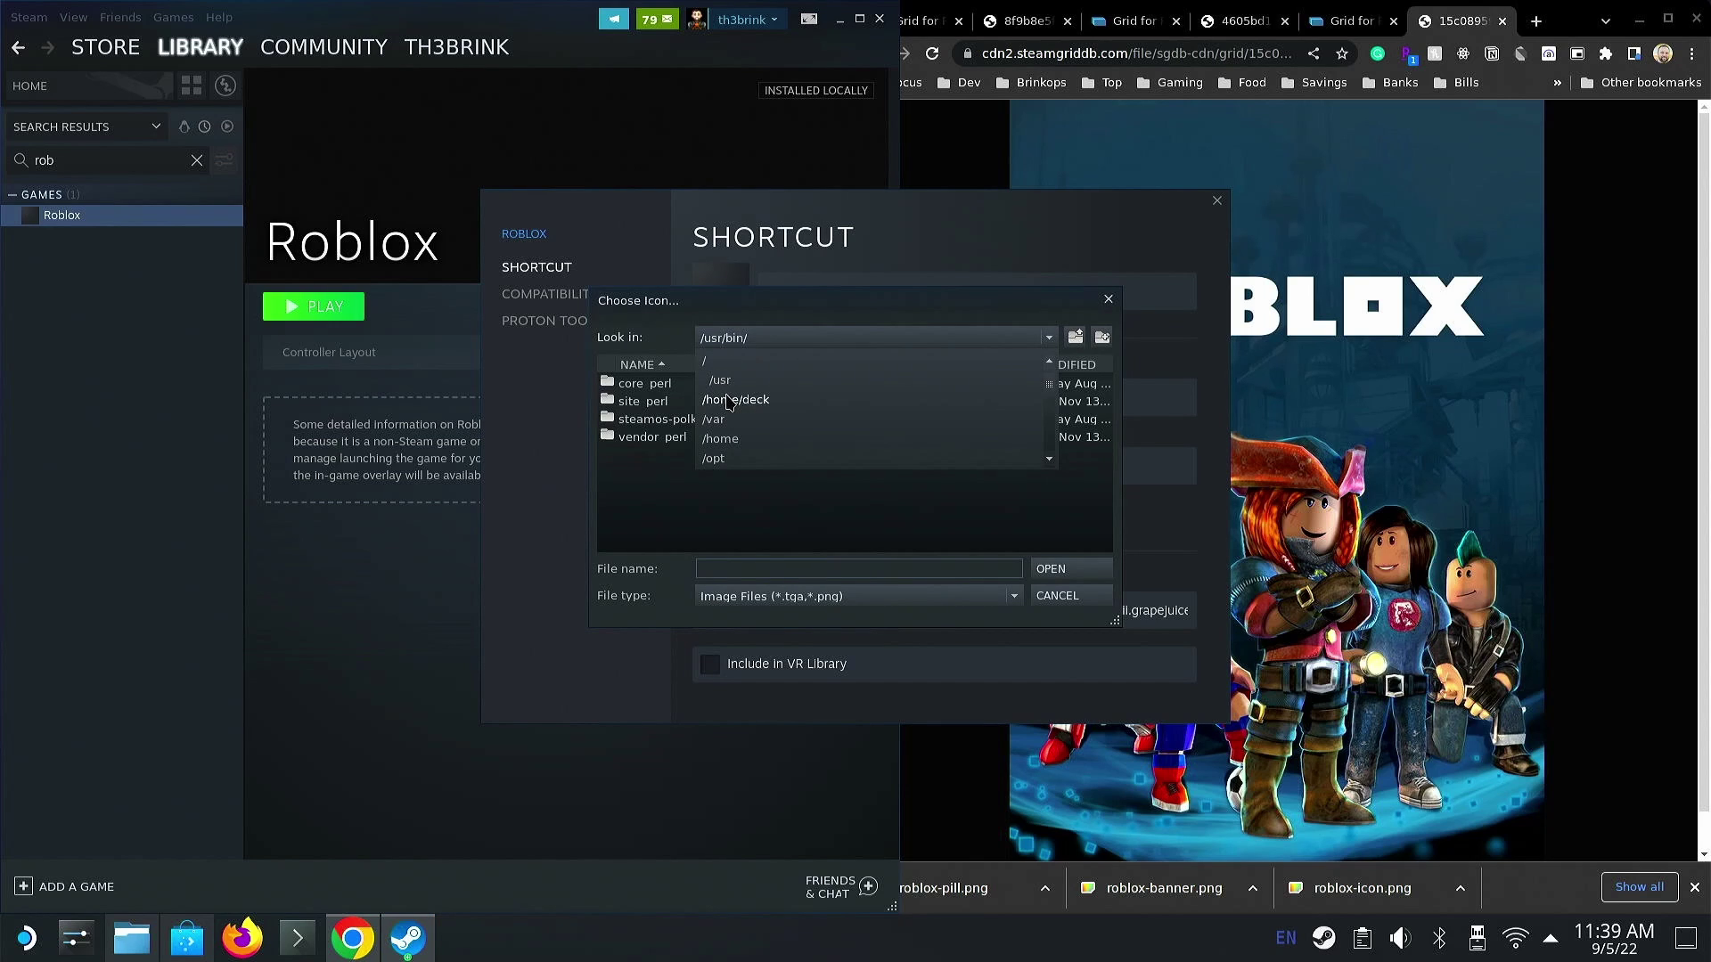
pyautogui.click(778, 405)
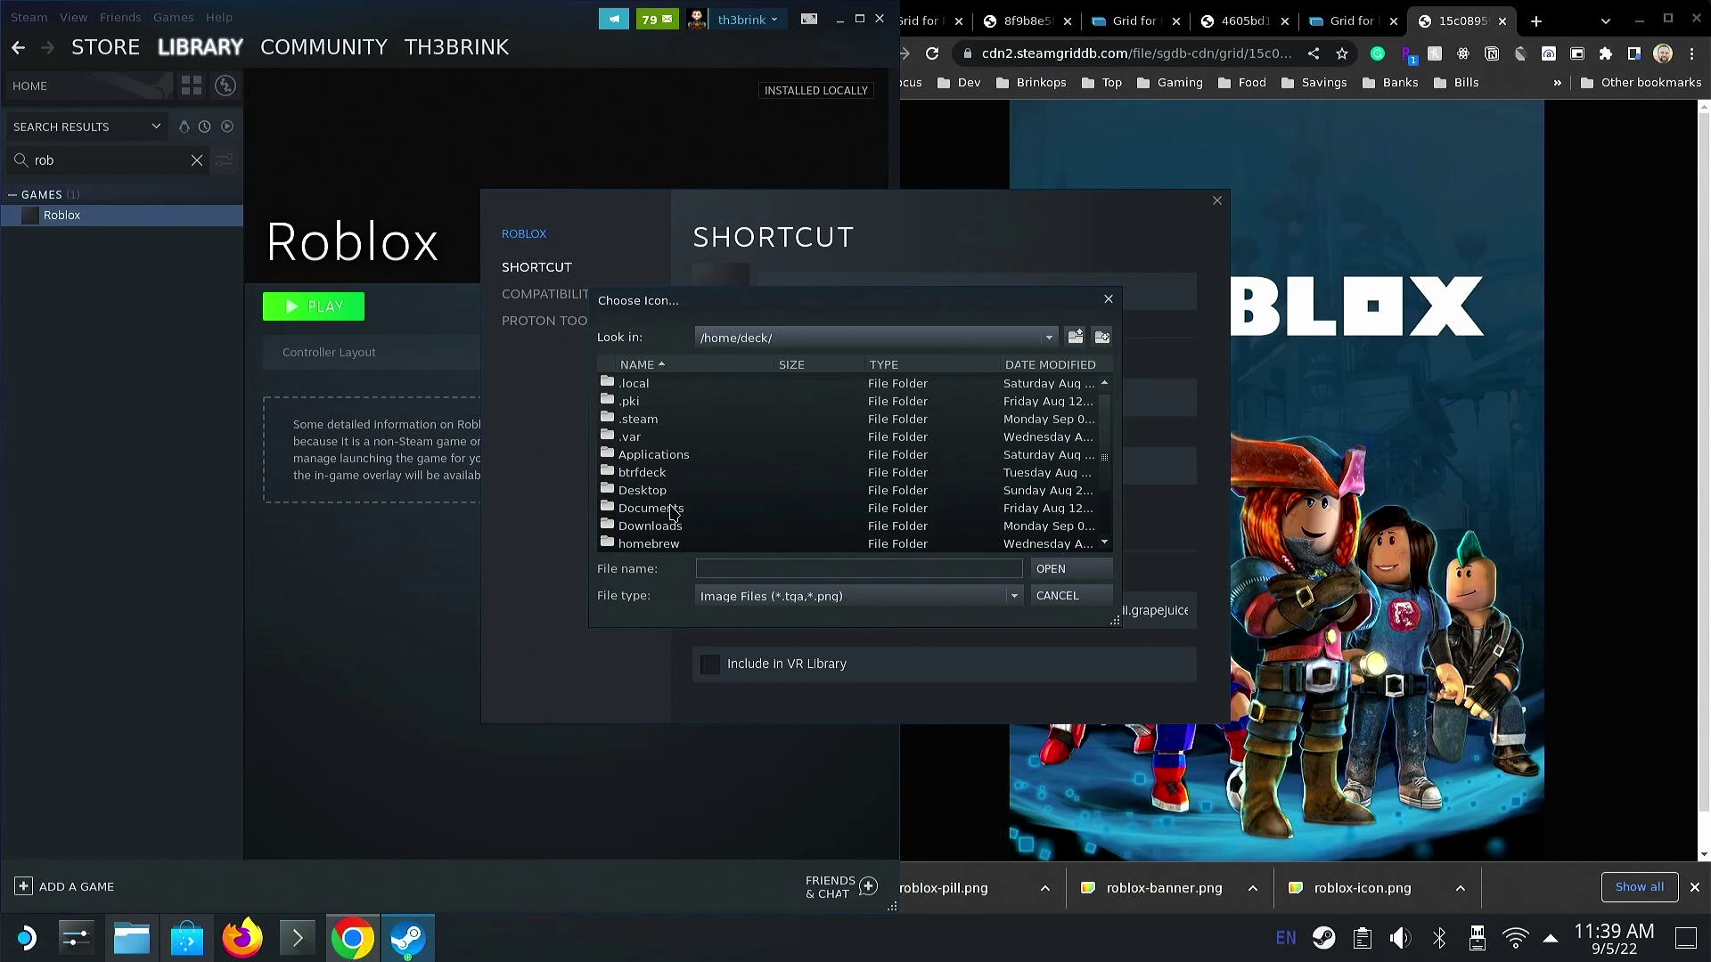
pyautogui.click(661, 528)
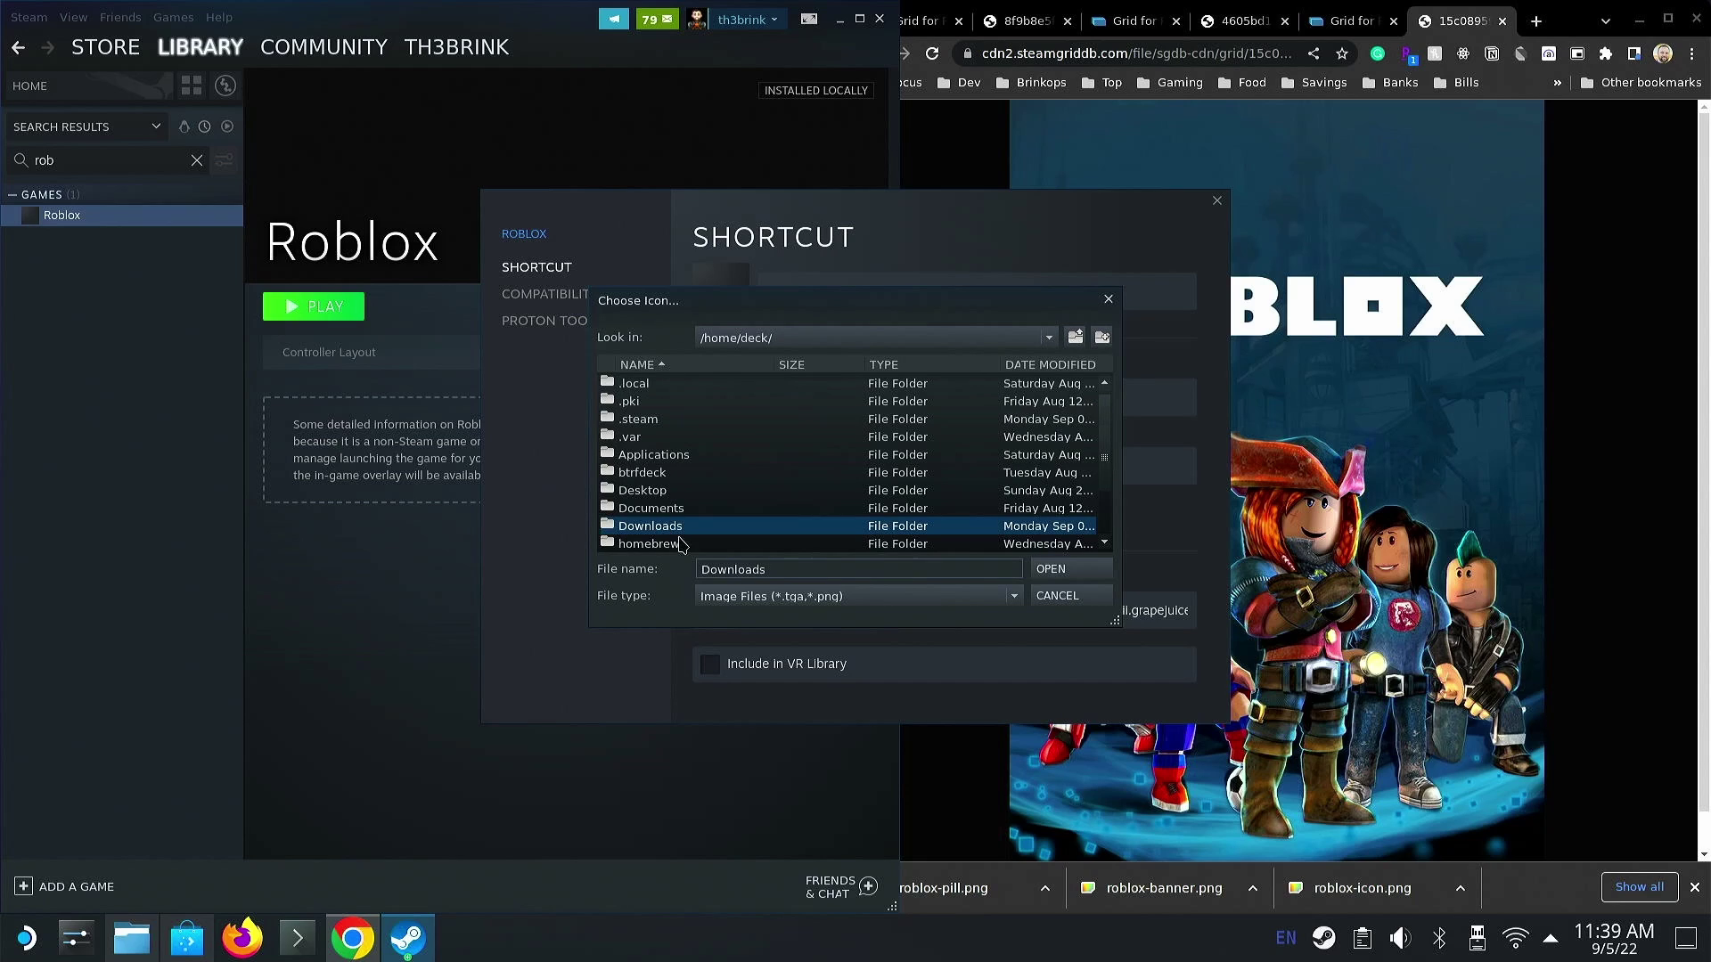
pyautogui.click(1054, 569)
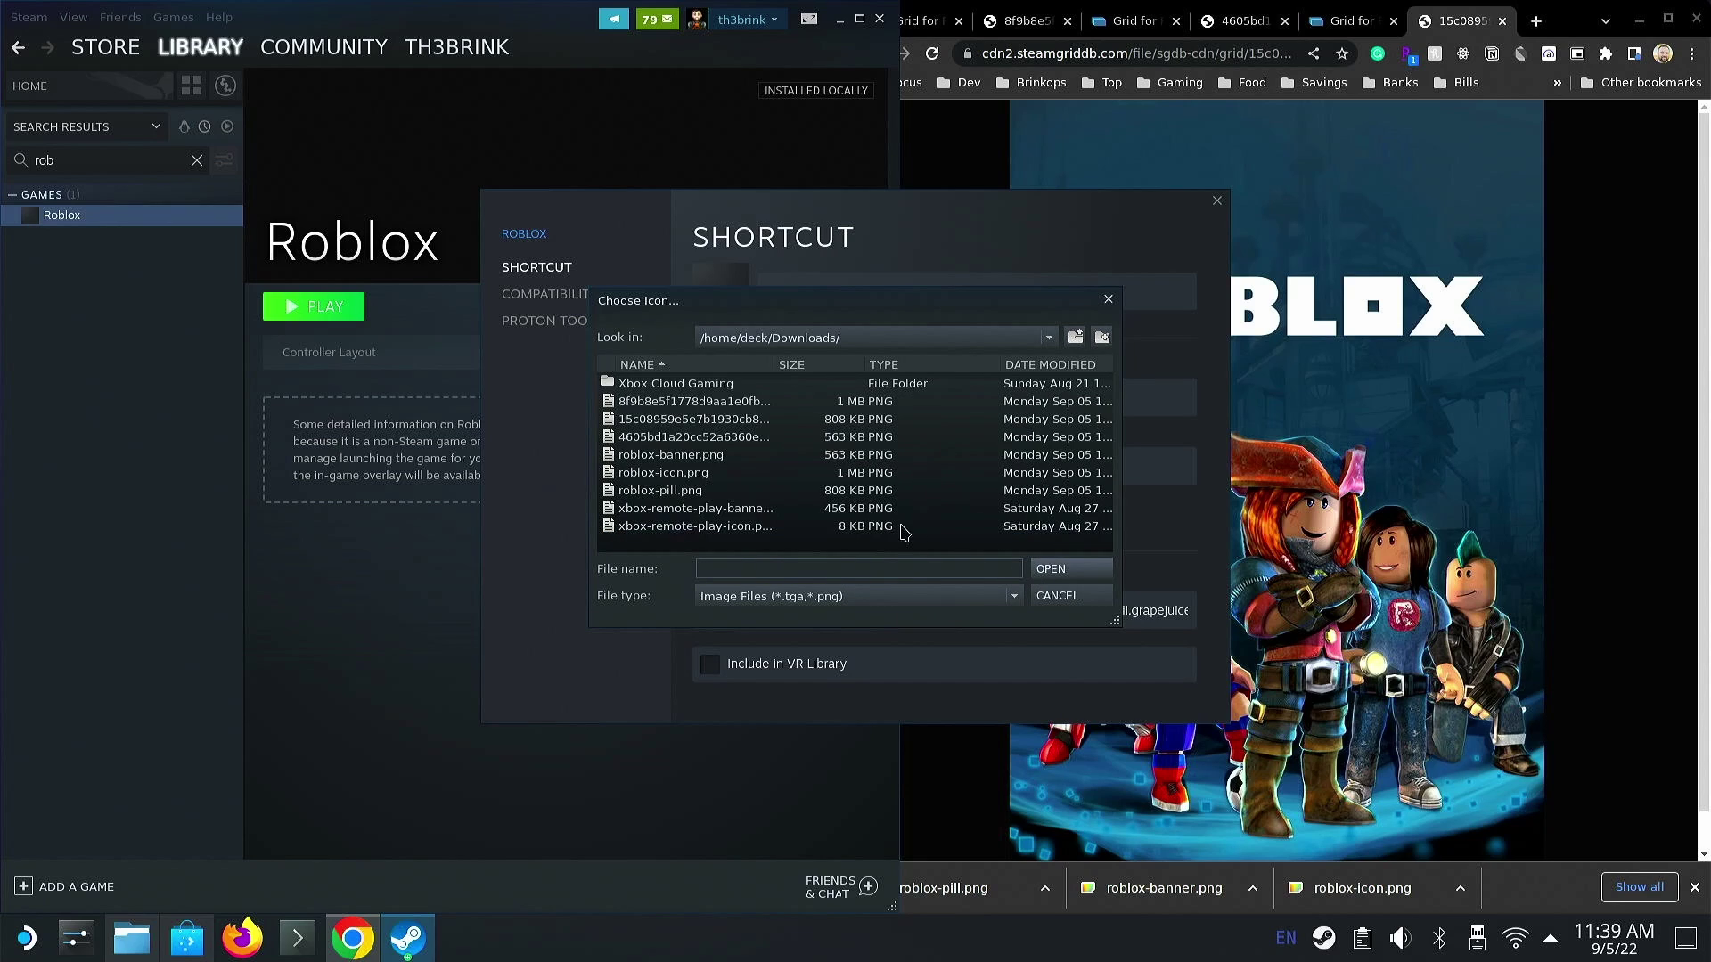
pyautogui.click(700, 473)
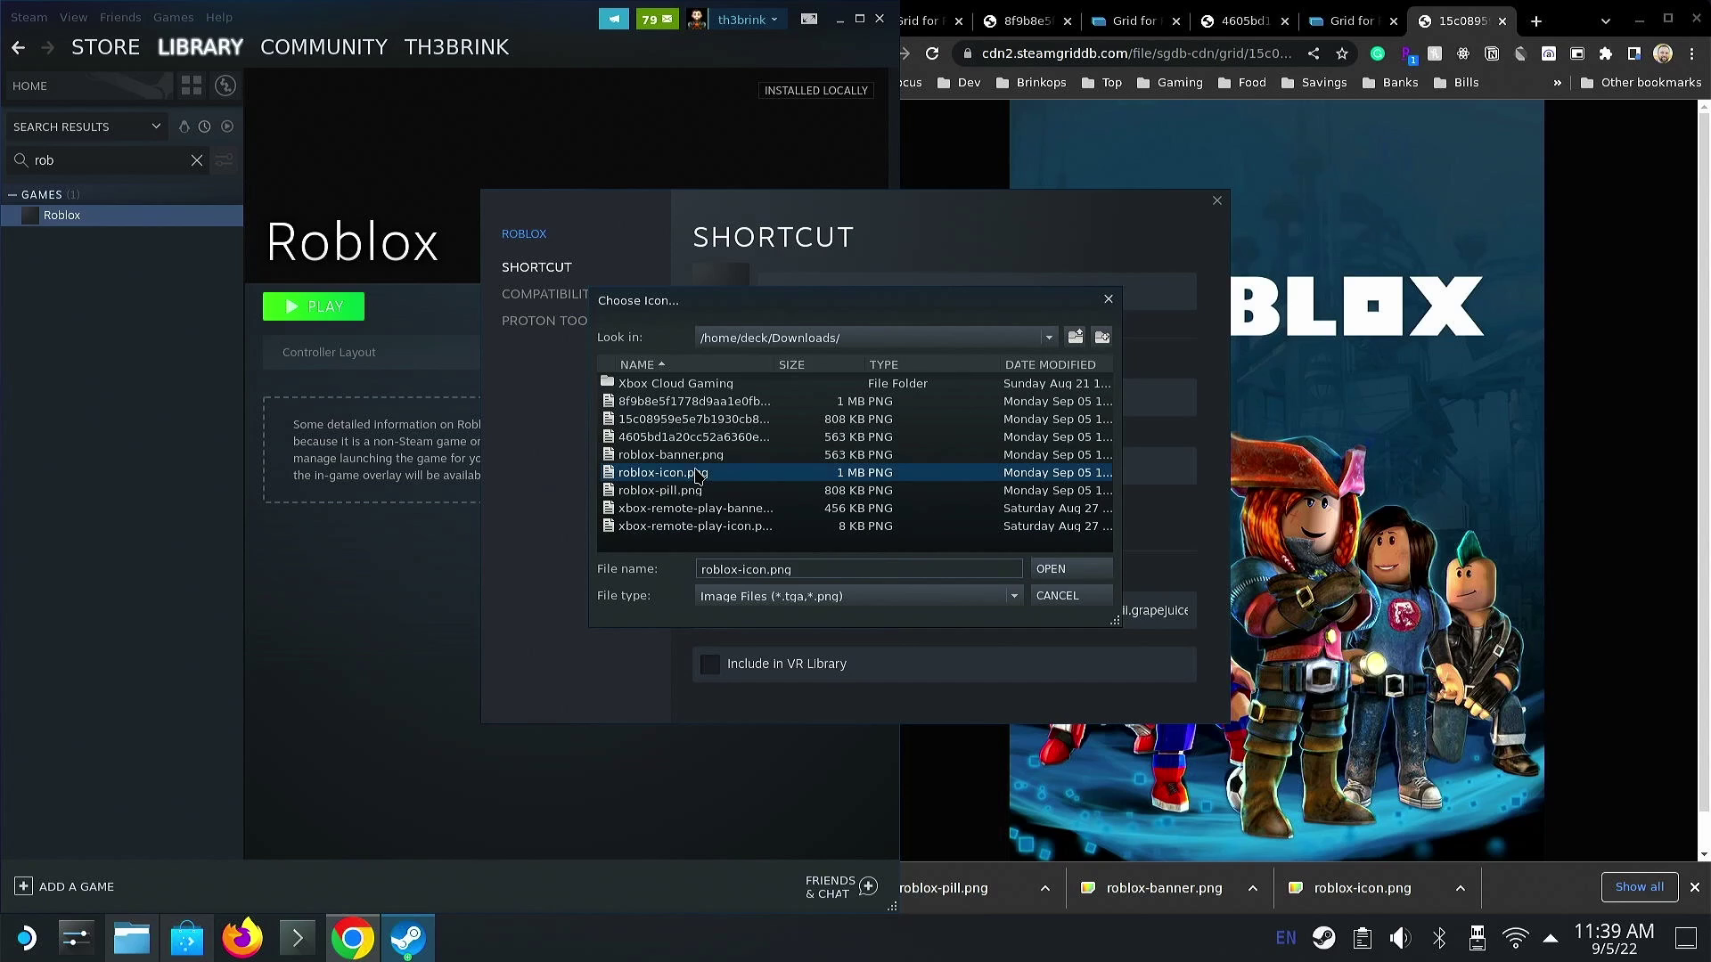
pyautogui.click(1069, 575)
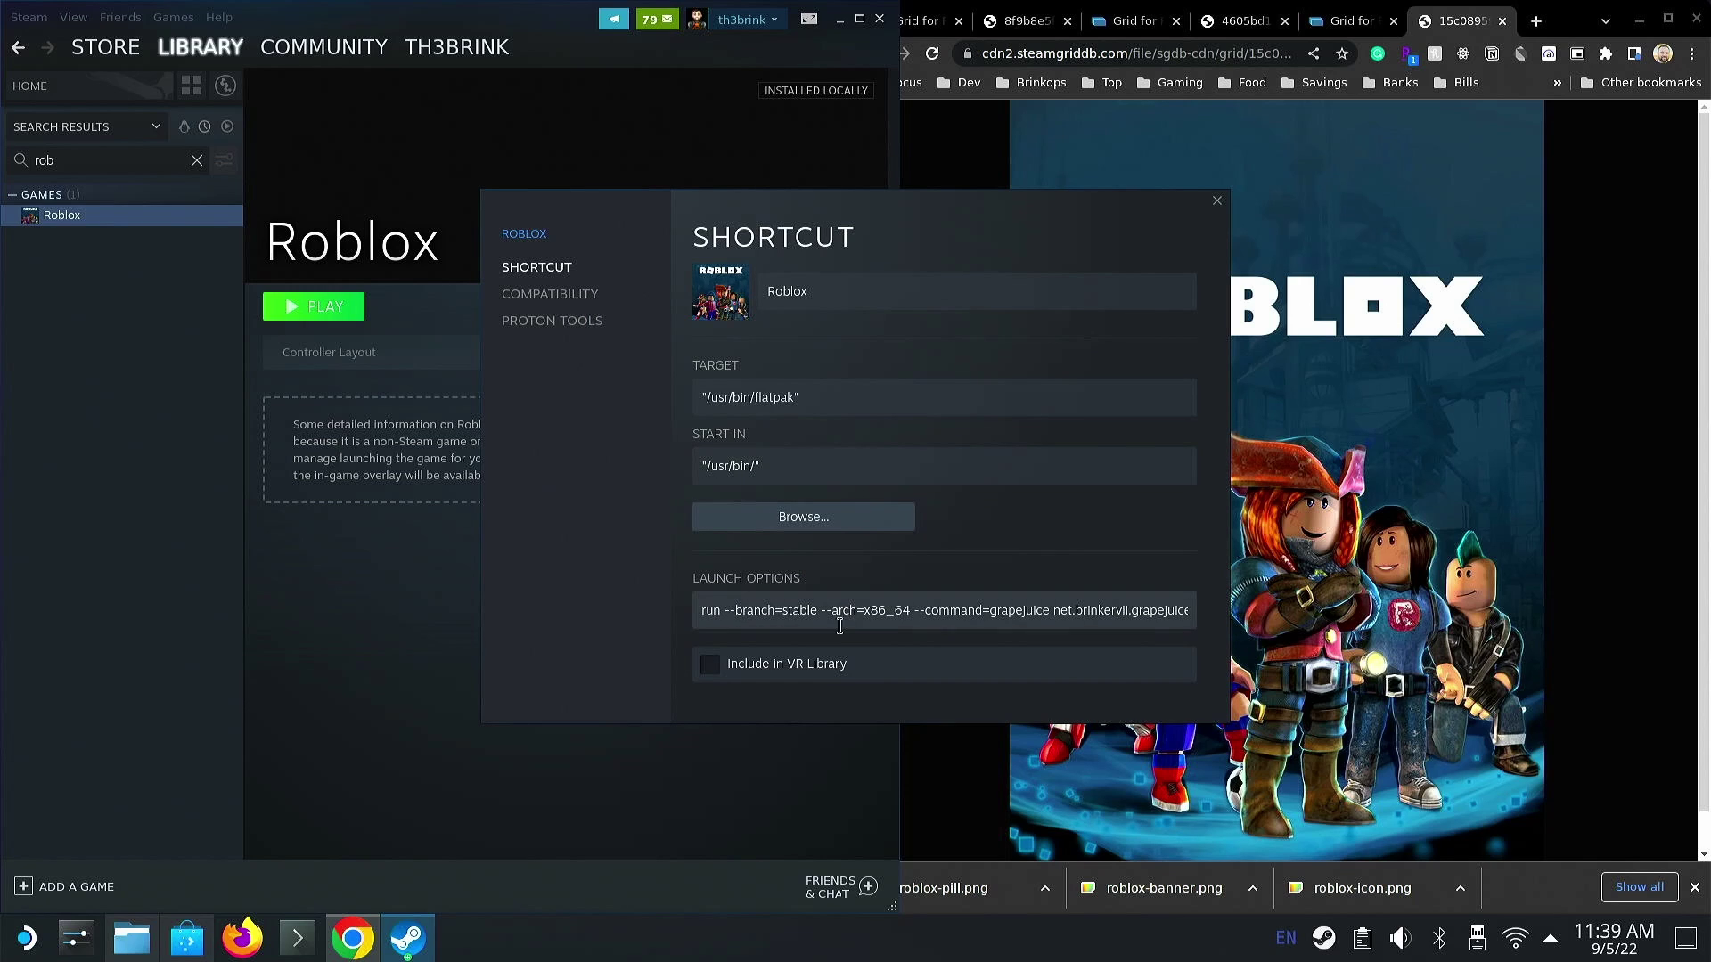
# - Close Properties and set Downloads/roblox-banner.png as Roblox's custom header background
pyautogui.click(1216, 202)
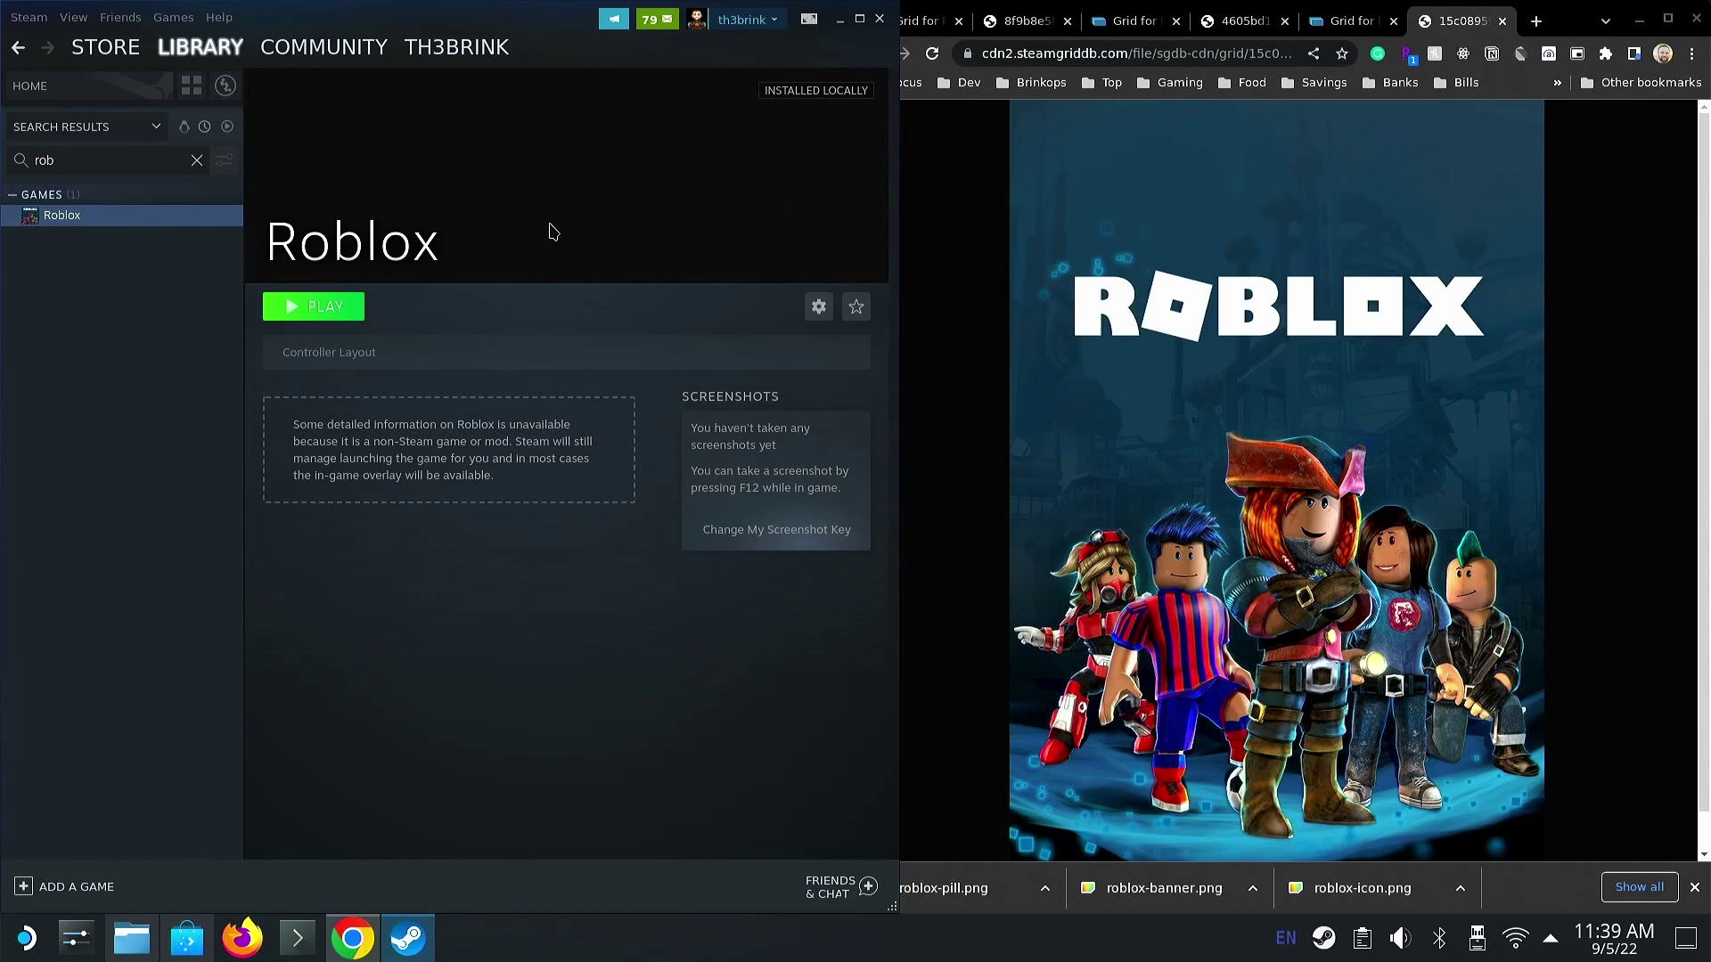
pyautogui.rightClick(551, 228)
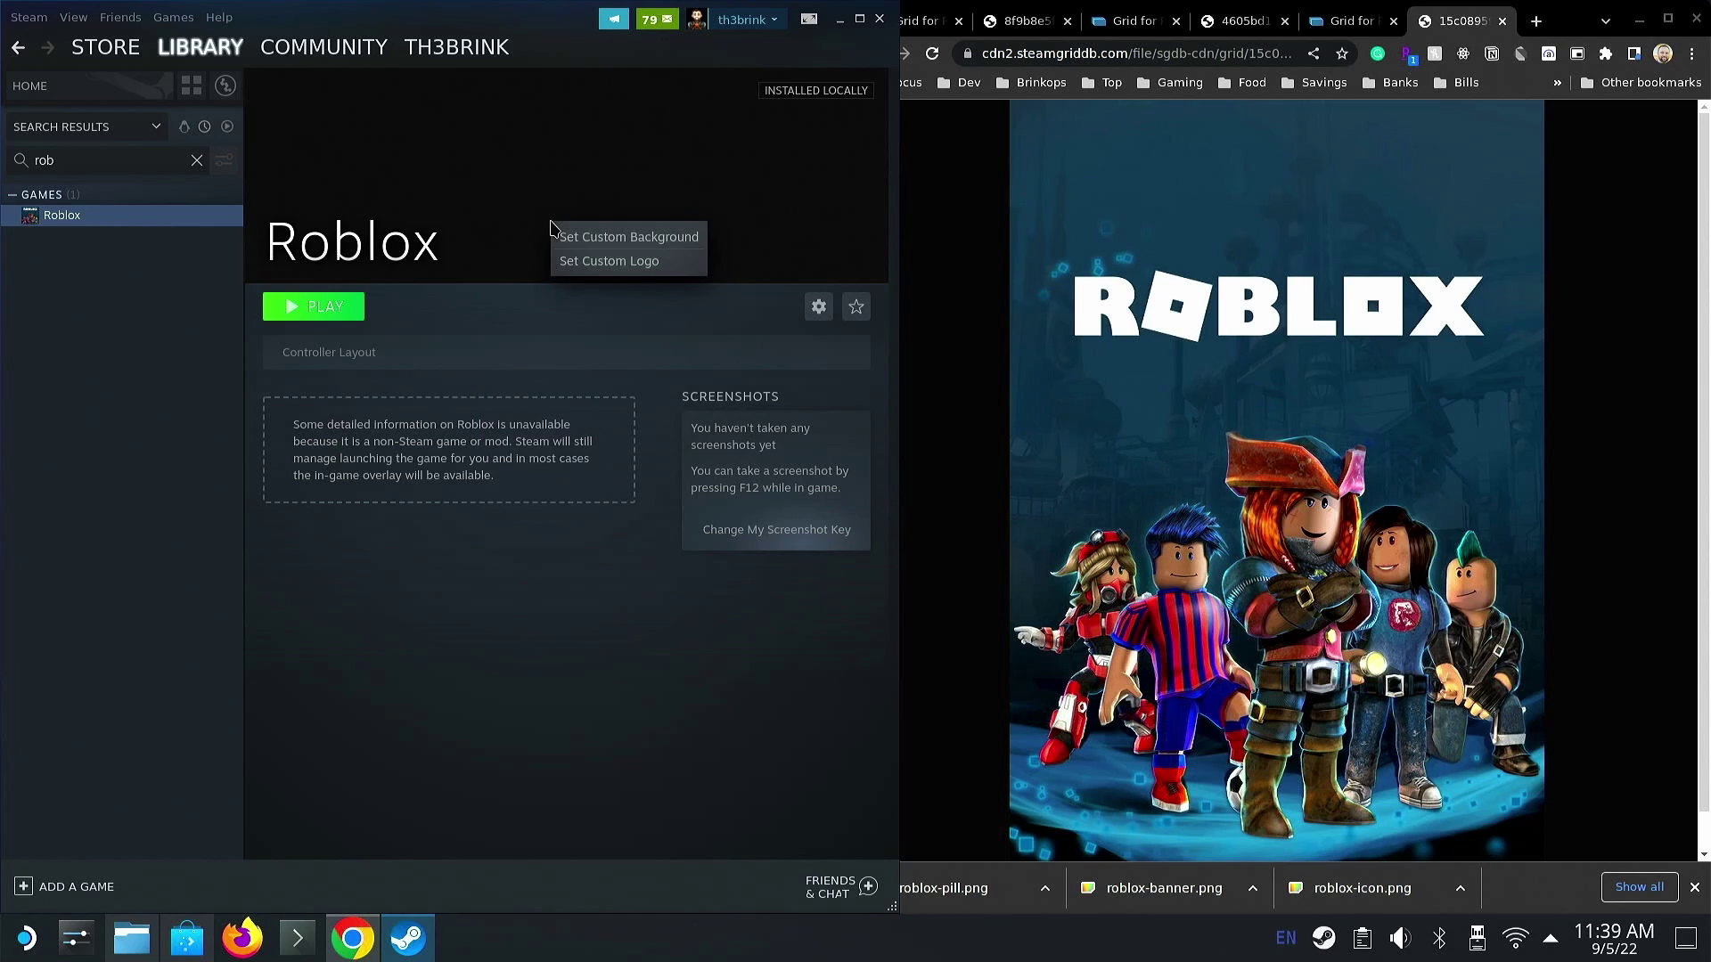
pyautogui.click(616, 247)
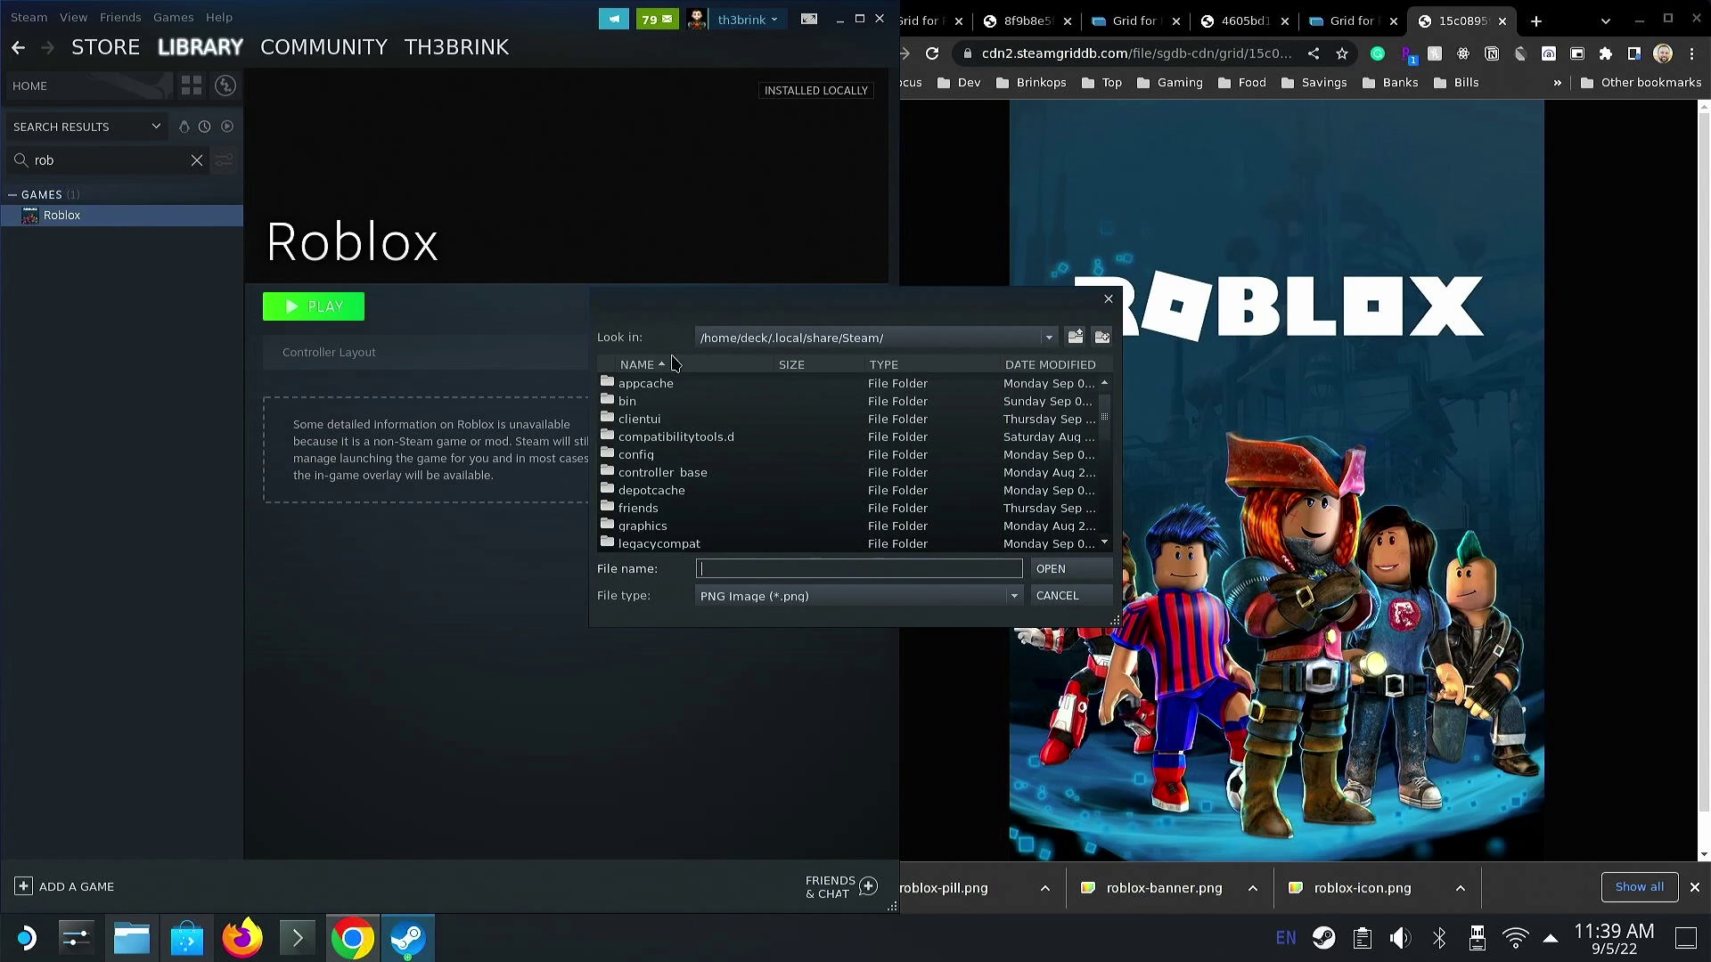
pyautogui.click(834, 344)
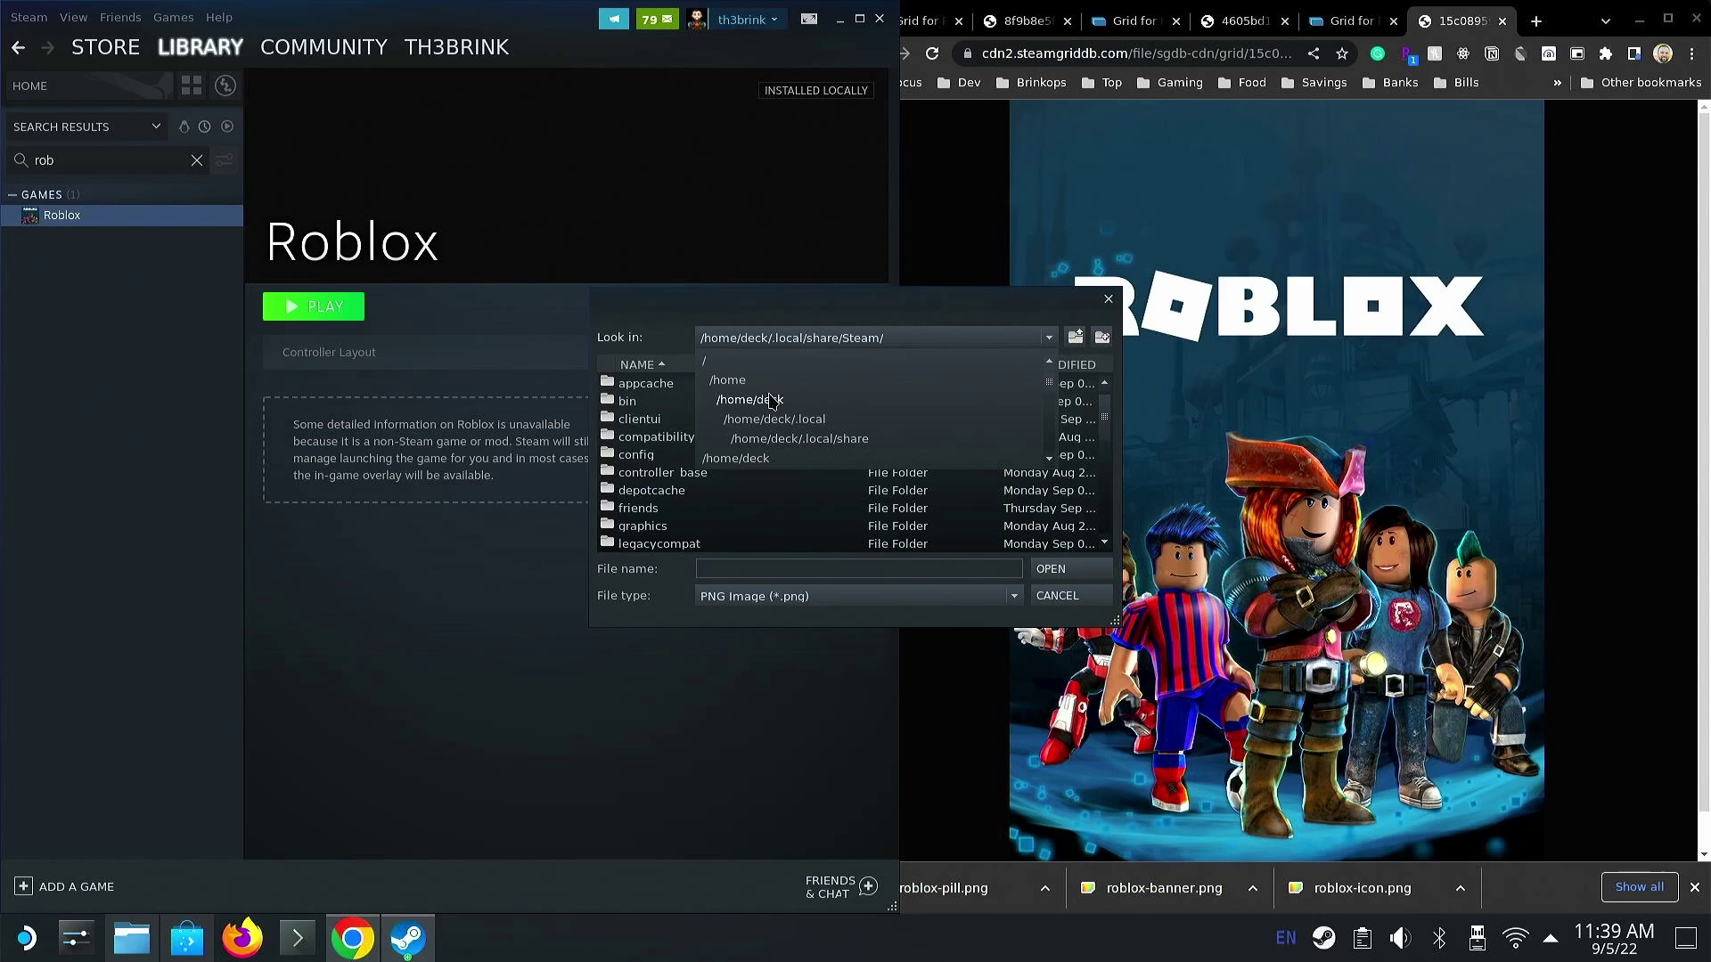
pyautogui.click(771, 407)
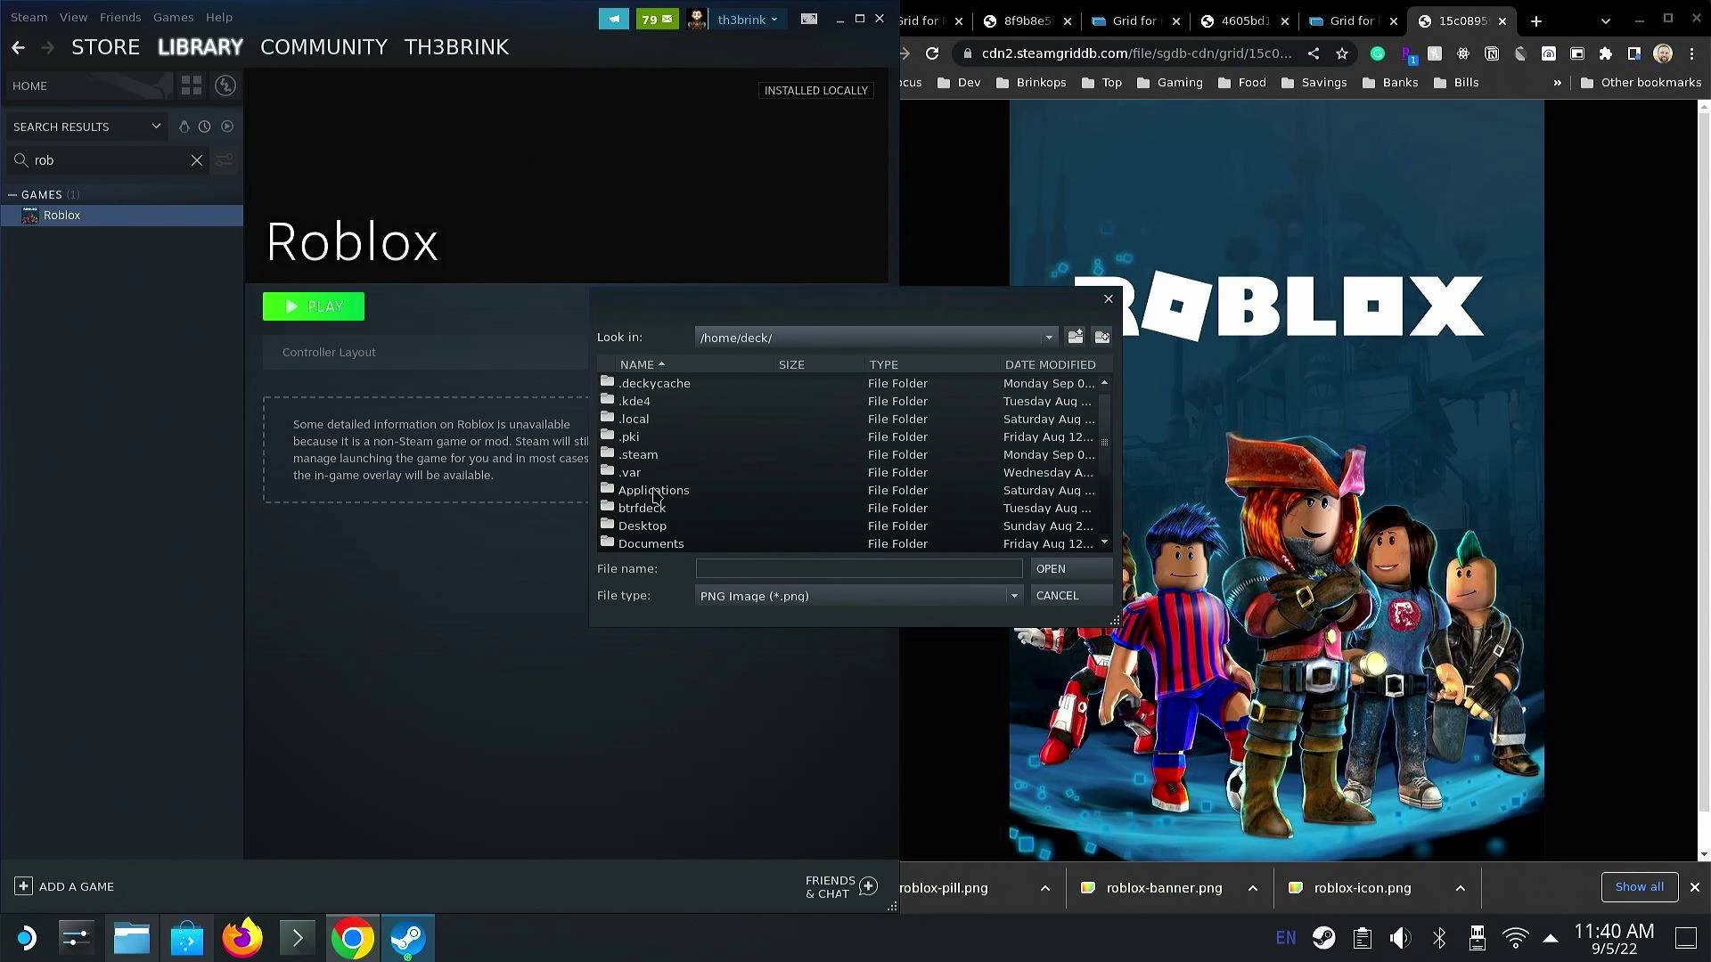
pyautogui.click(657, 526)
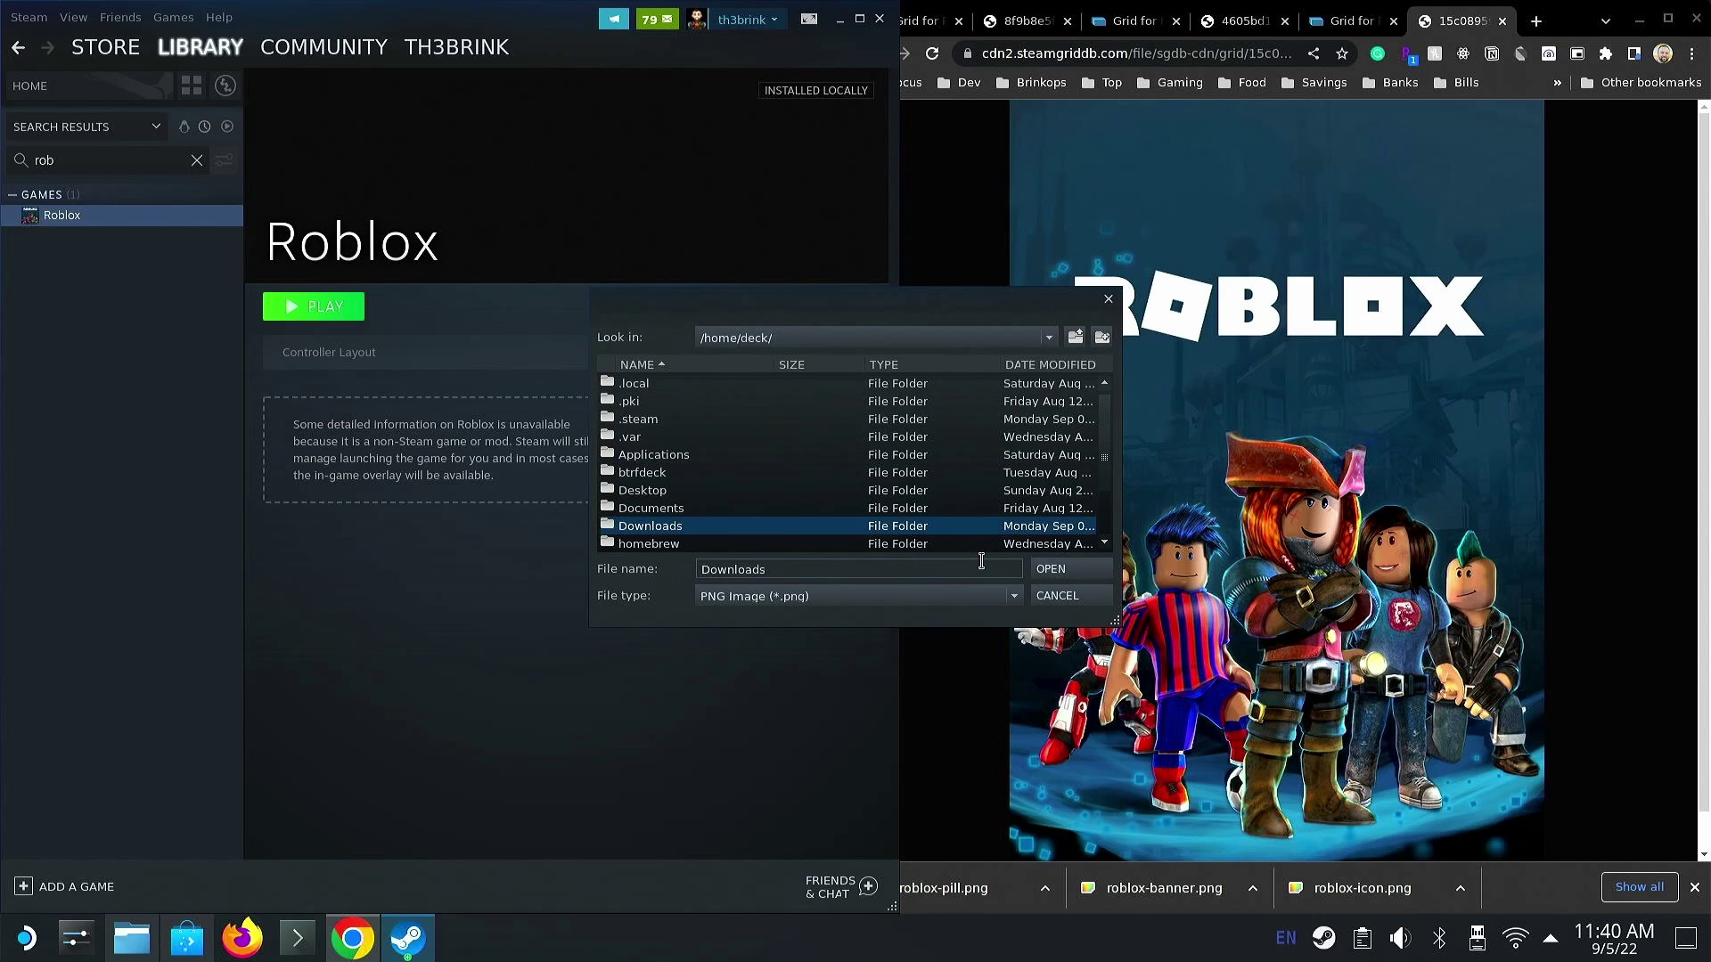
pyautogui.click(1034, 575)
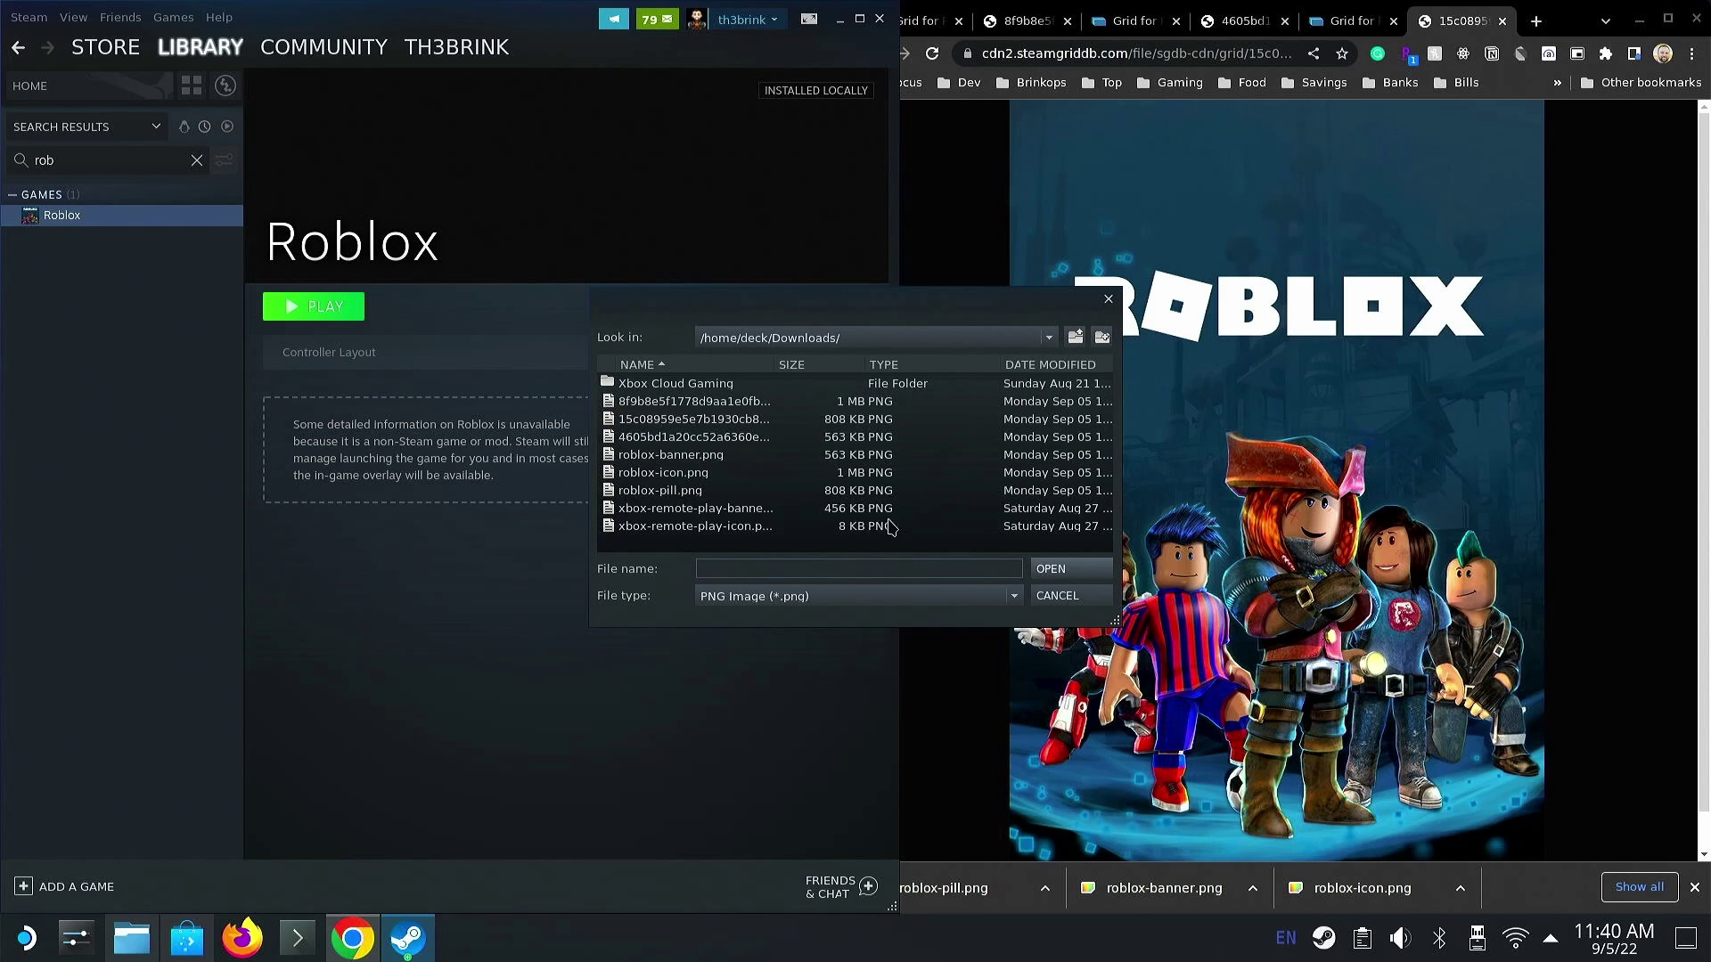
pyautogui.doubleClick(732, 458)
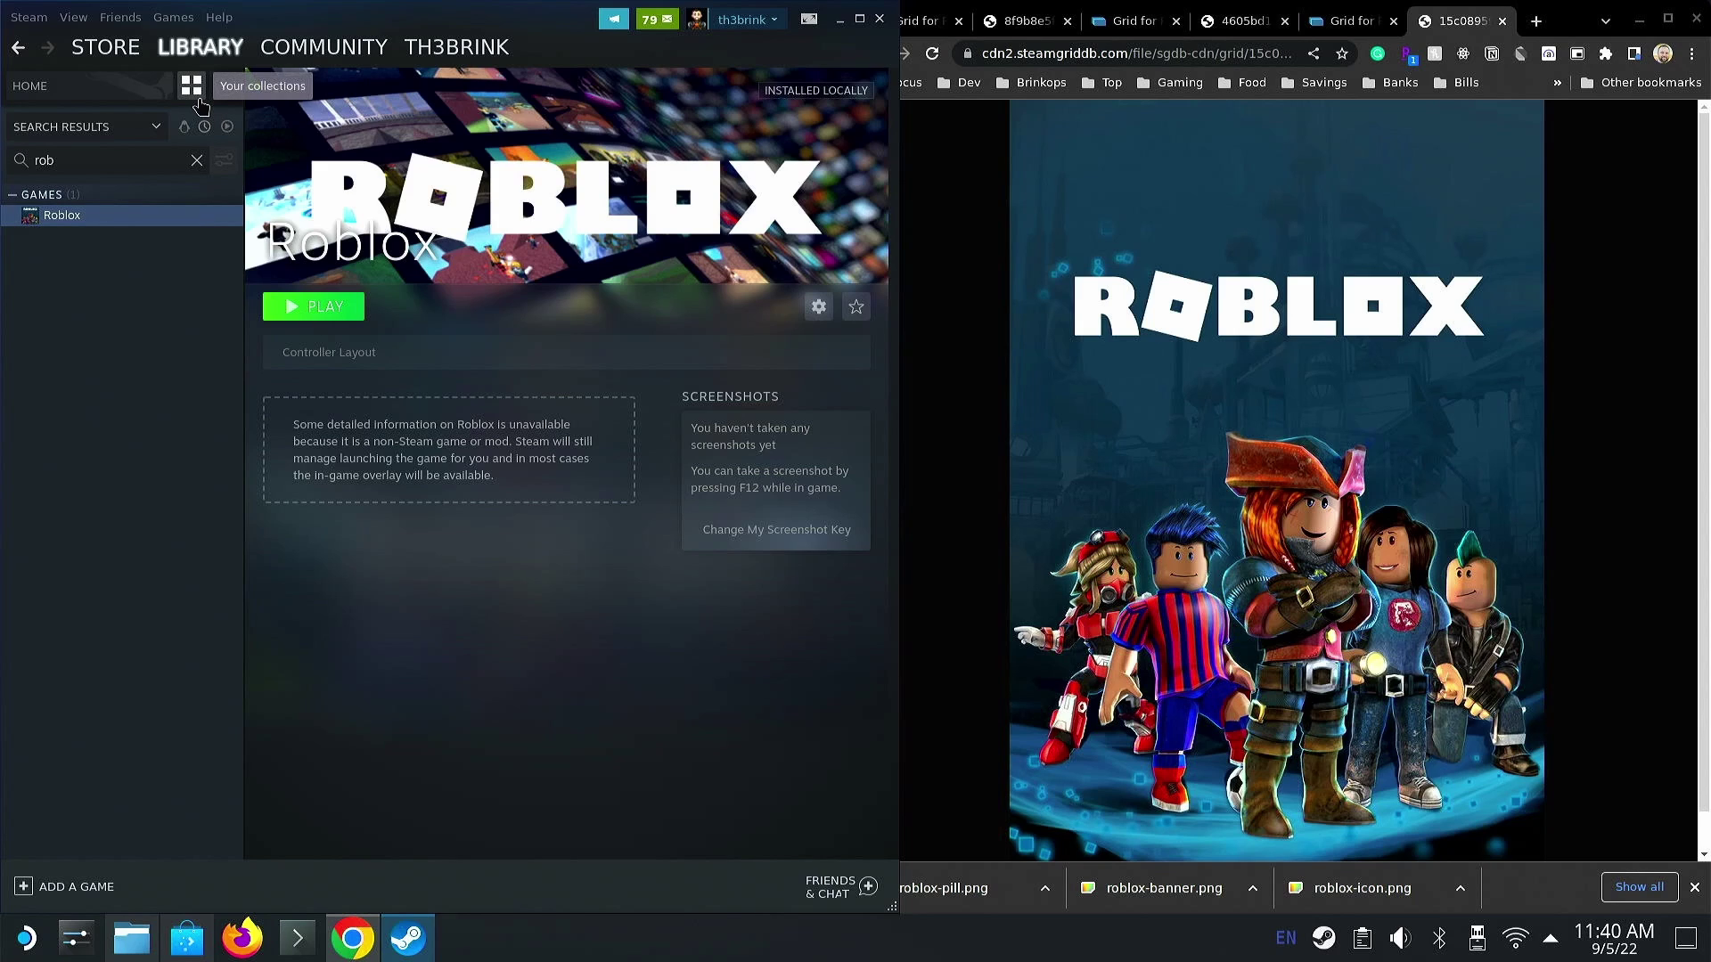
# - Drag Roblox into the Favorites collection and open Favorites
pyautogui.click(194, 89)
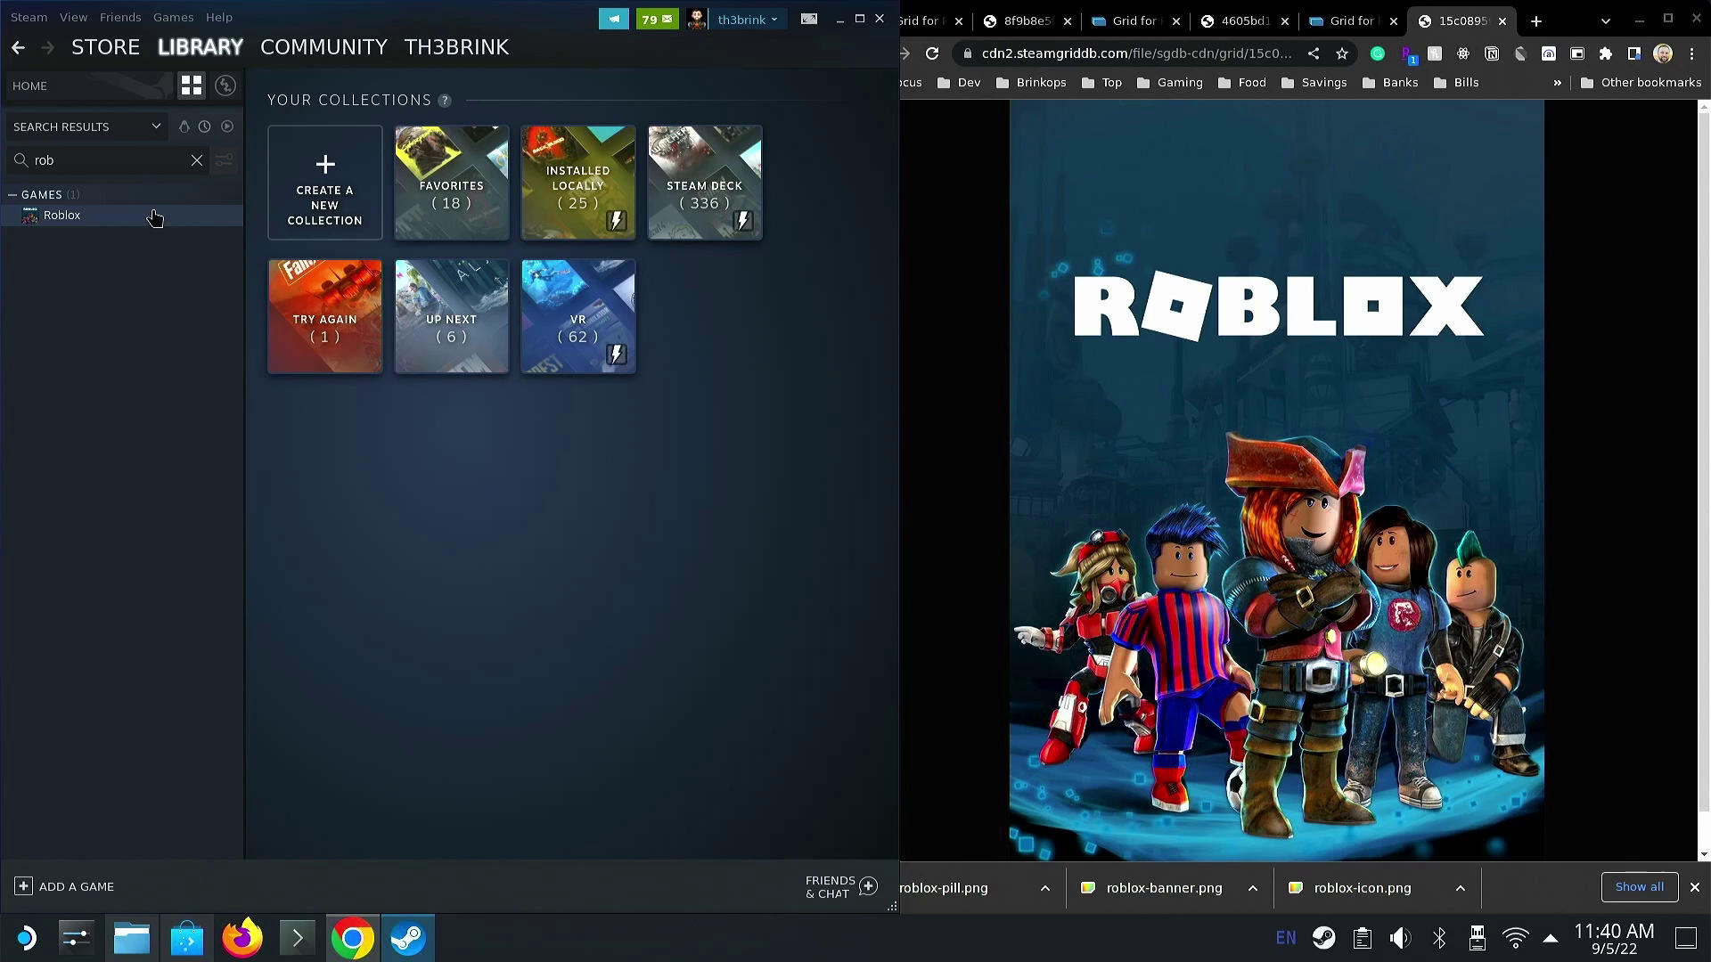
pyautogui.moveTo(155, 217); pyautogui.dragTo(467, 189)
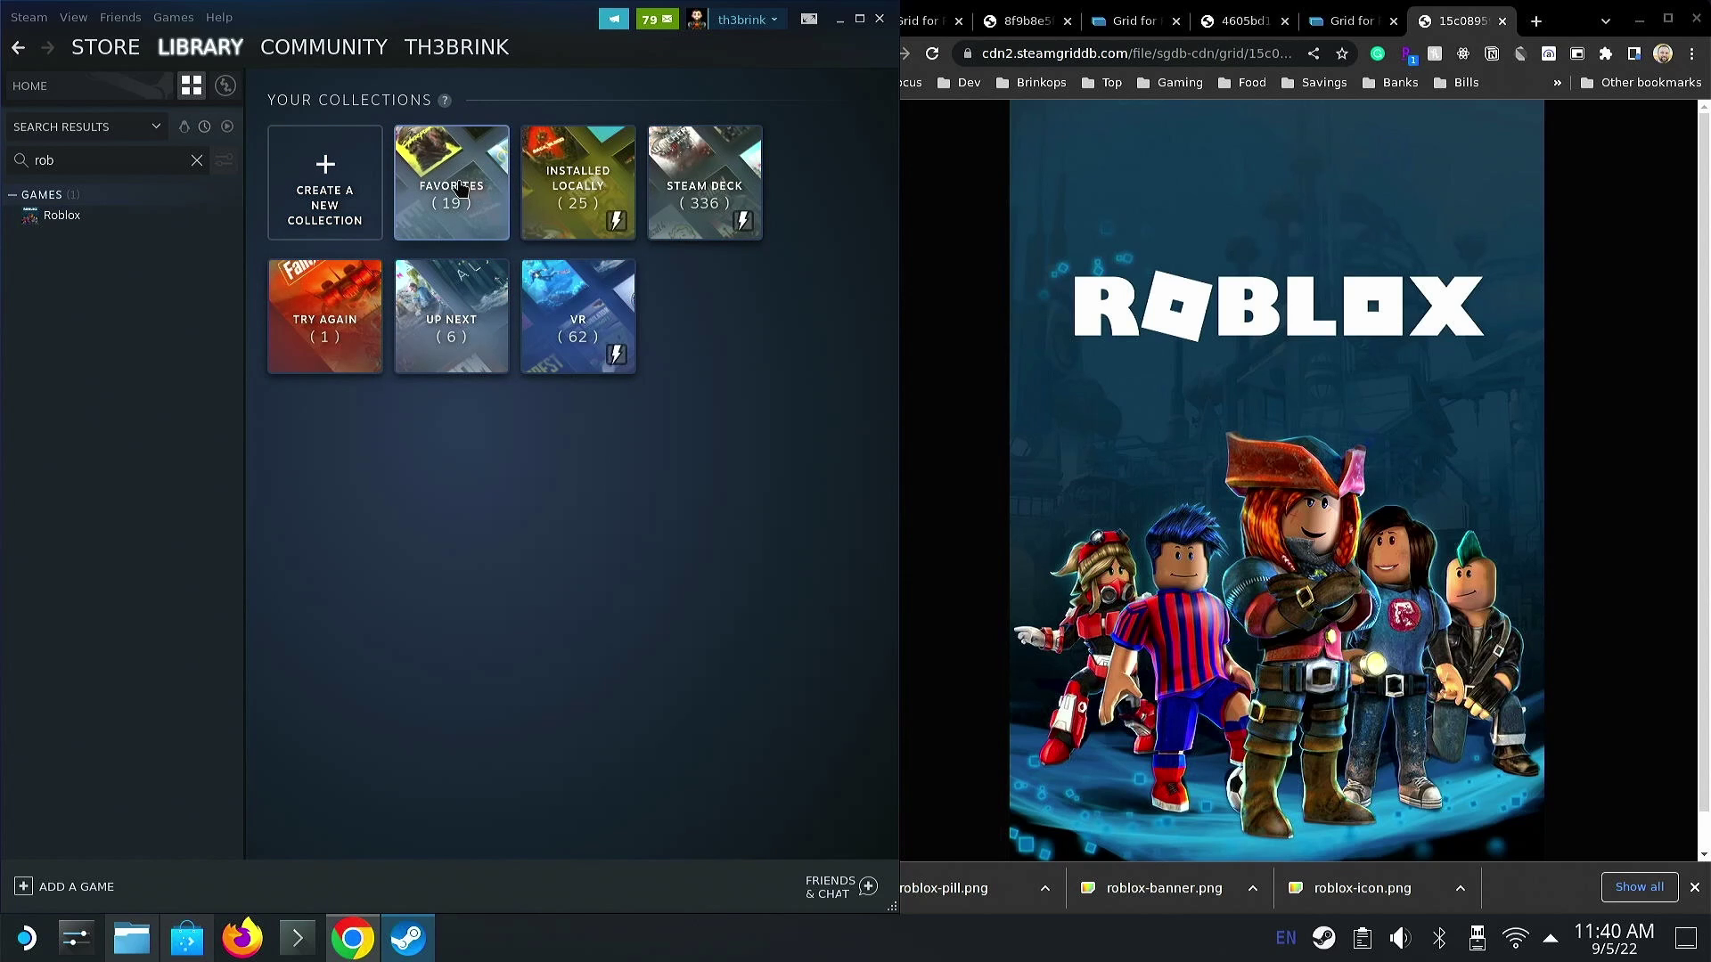
pyautogui.click(461, 187)
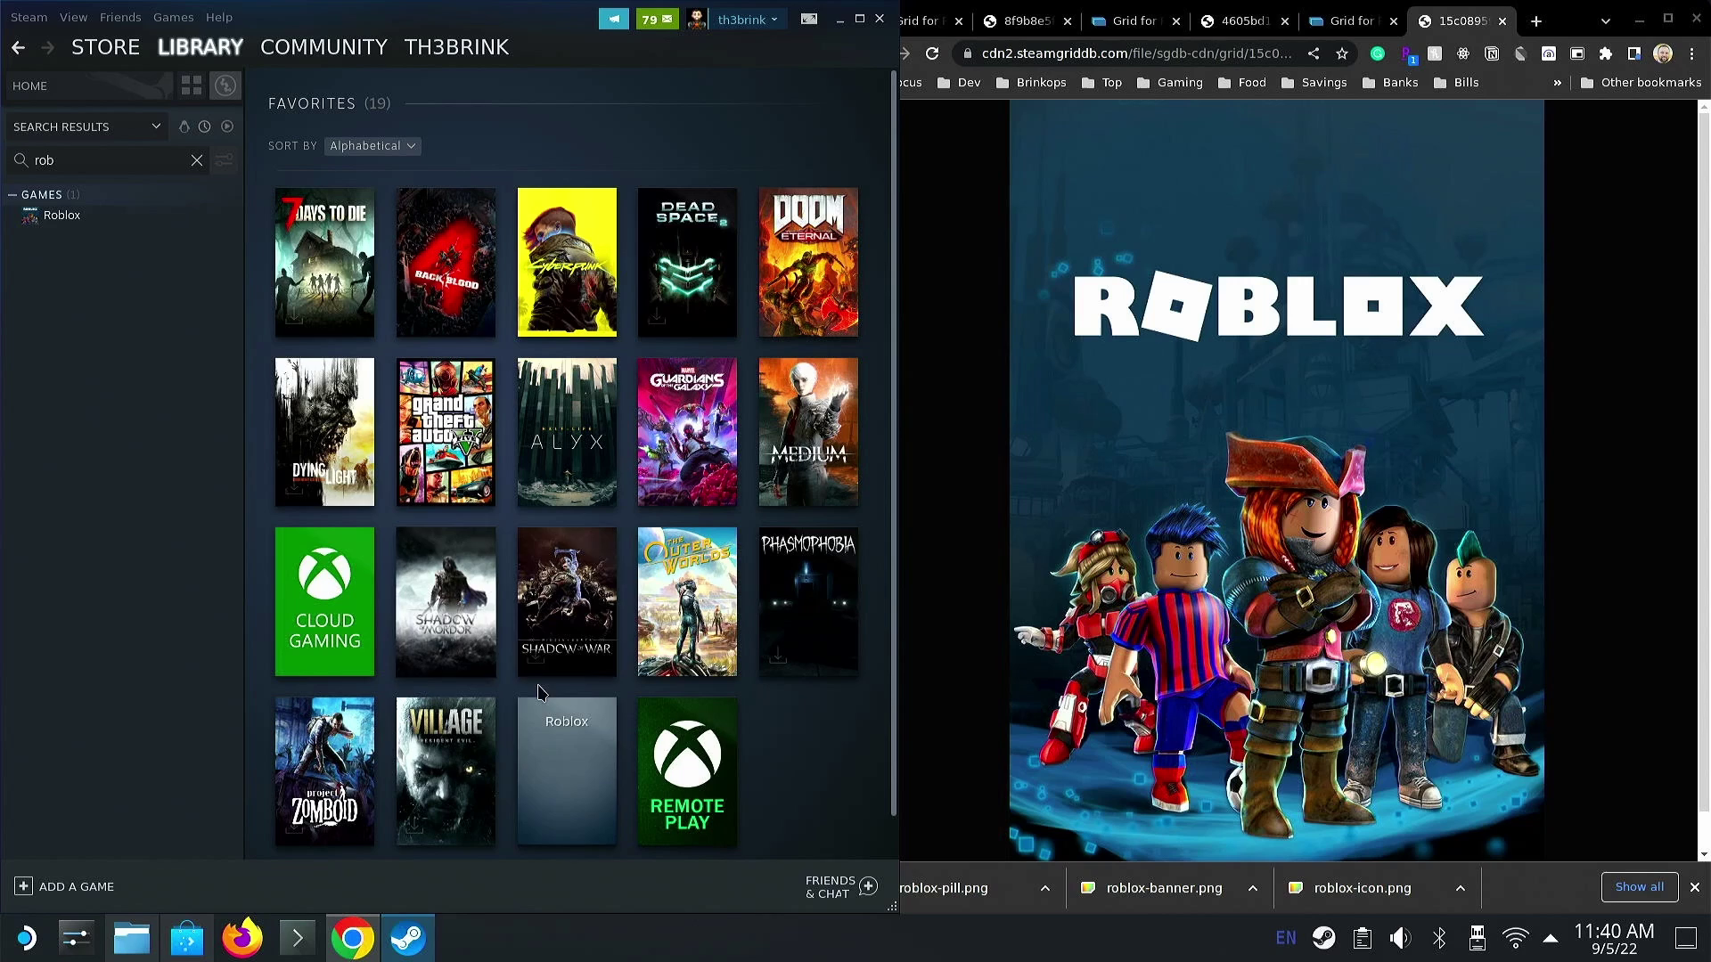
# - Set roblox-pill.png as the Roblox tile's custom cover art, keeping the PNG file type
pyautogui.rightClick(545, 715)
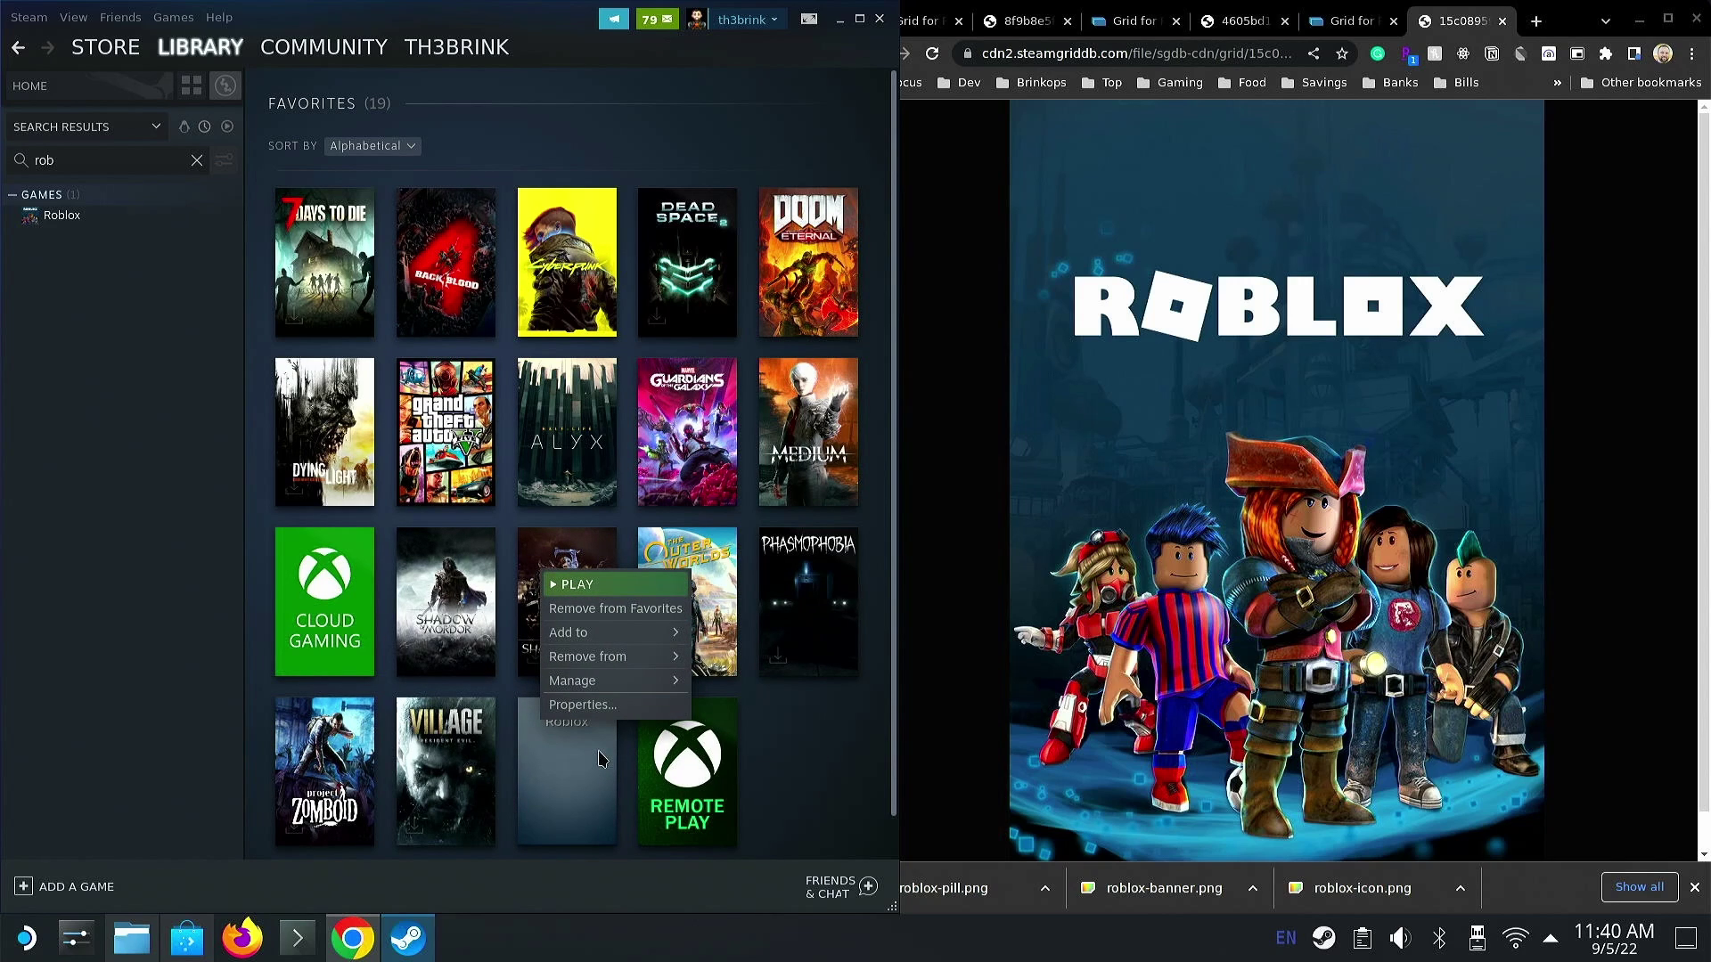
pyautogui.moveTo(665, 690)
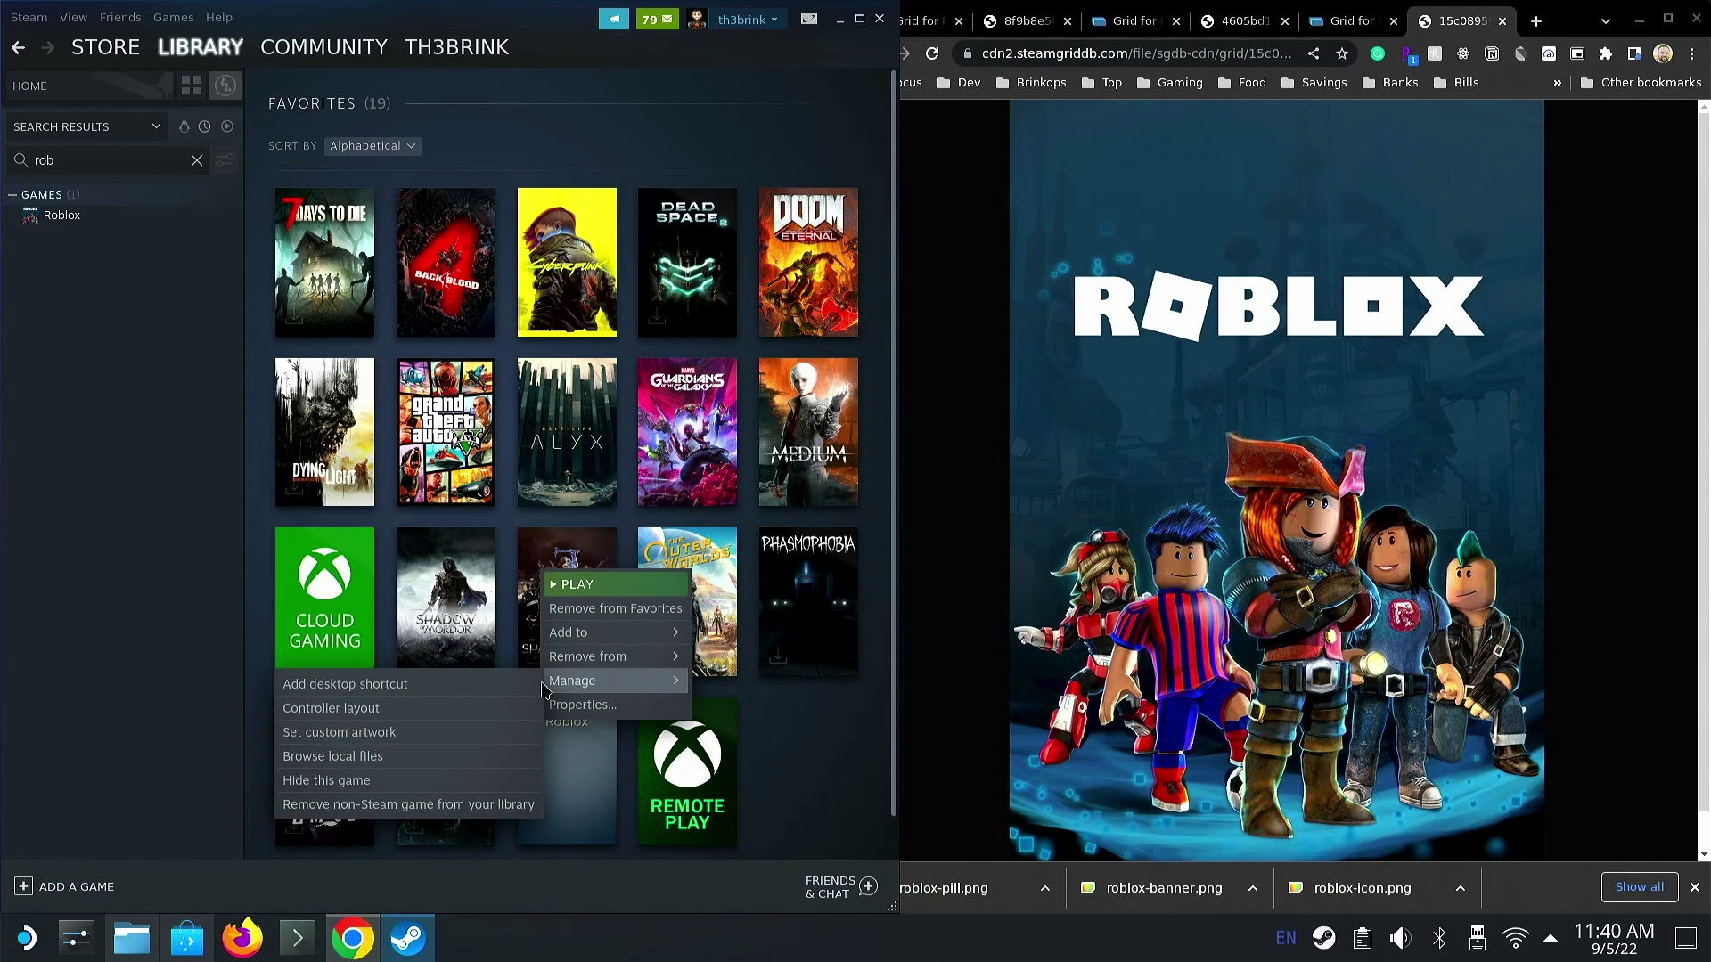
pyautogui.click(446, 738)
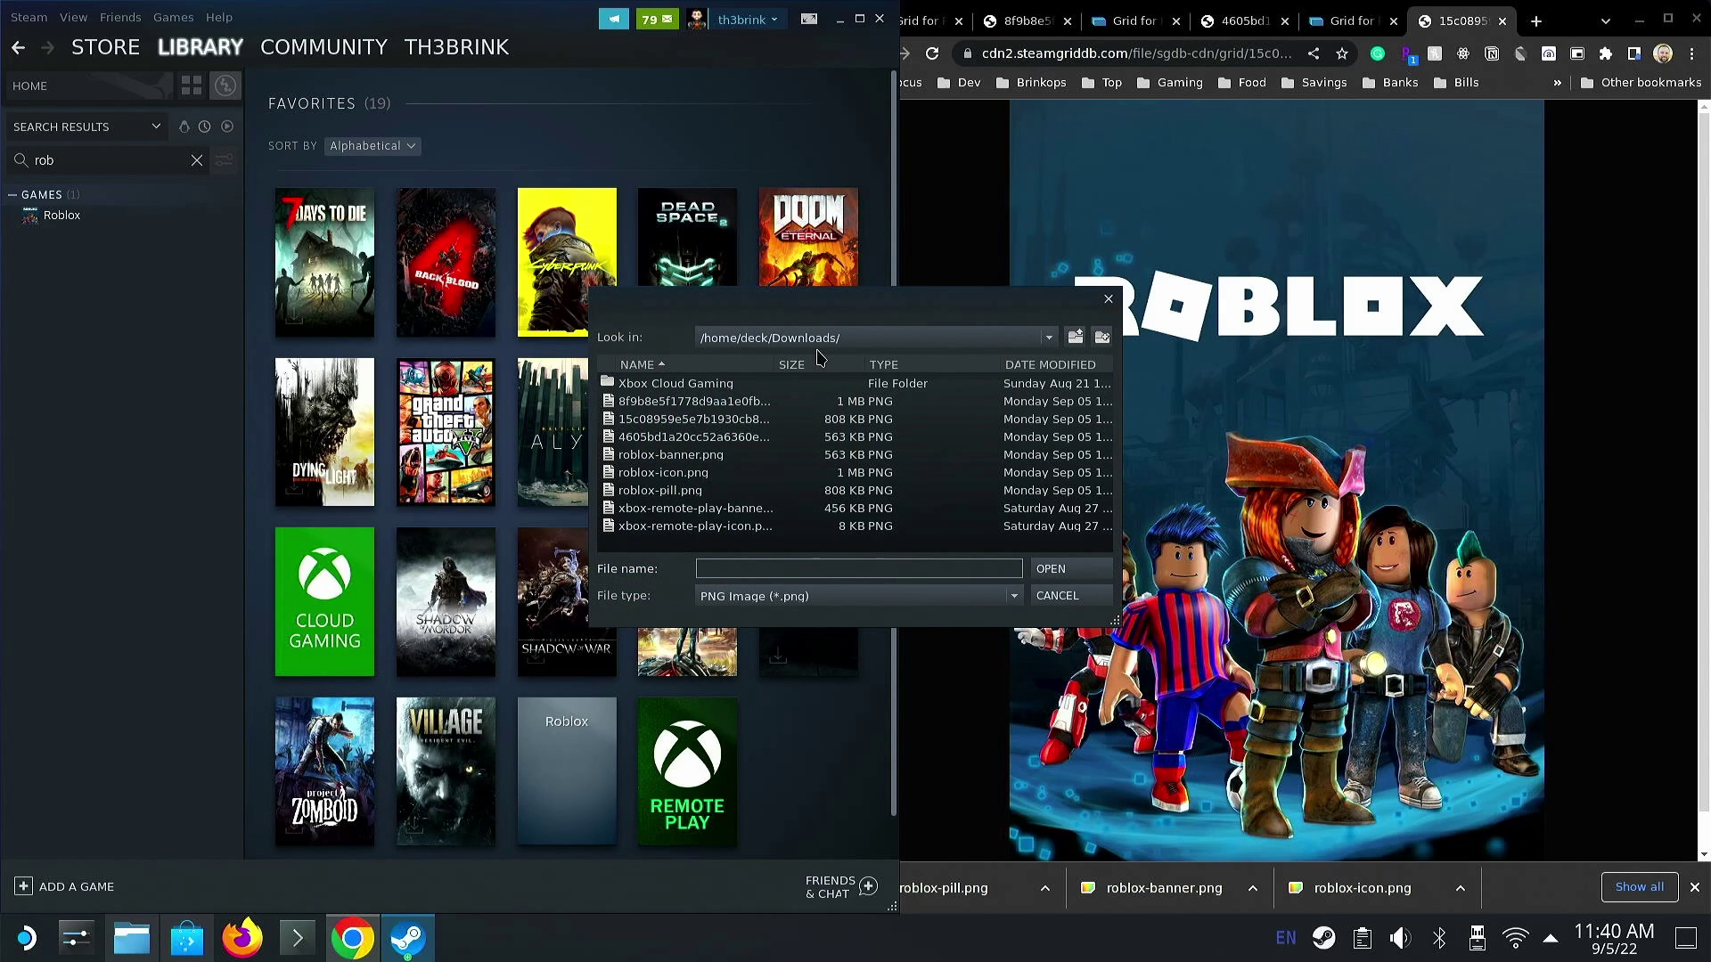
pyautogui.click(708, 492)
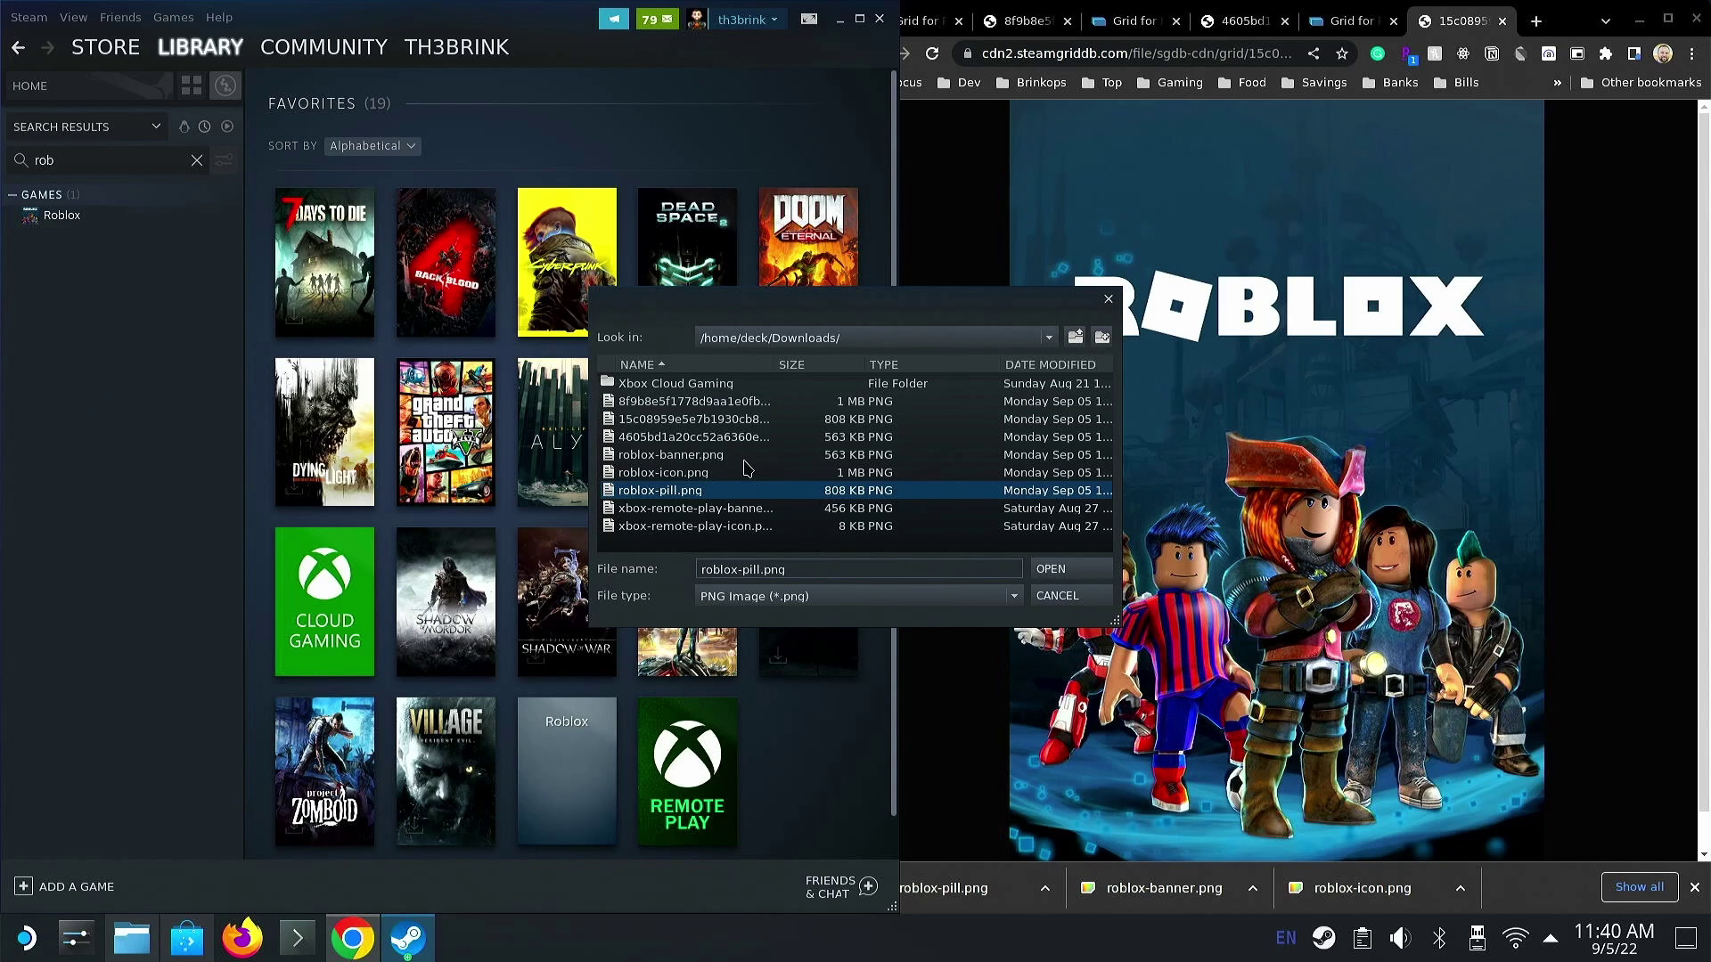
pyautogui.click(747, 602)
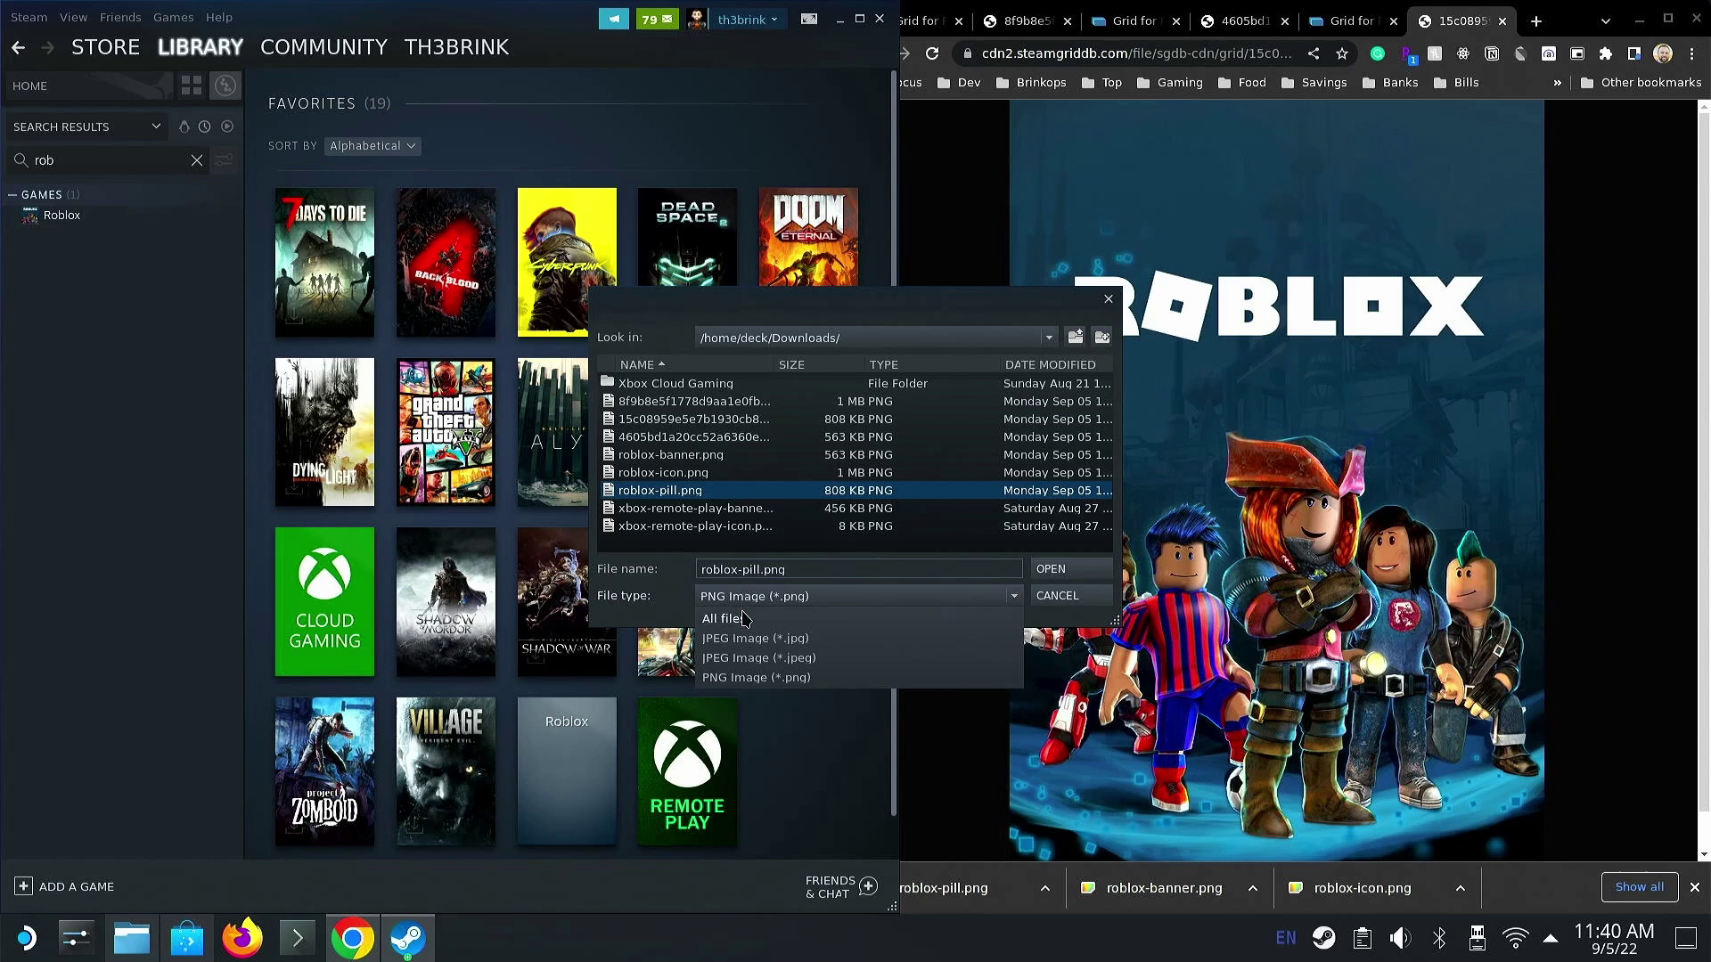
pyautogui.click(736, 492)
pyautogui.click(1051, 577)
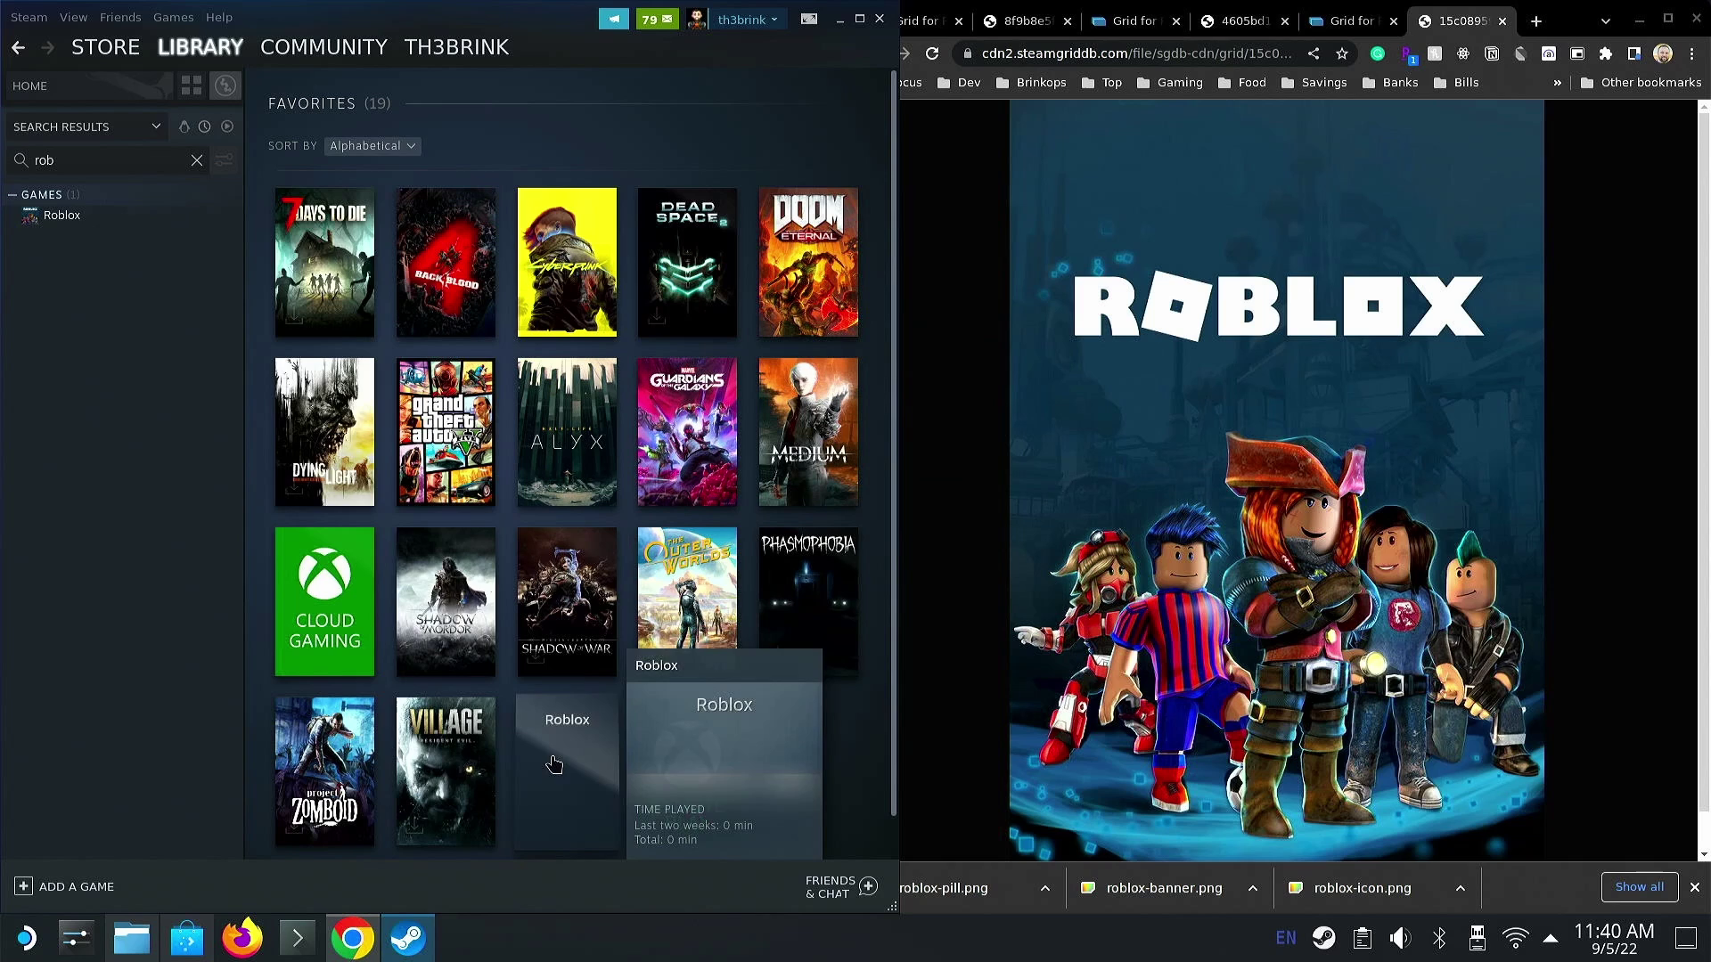
# - Reopen Favorites to check Roblox's new cover art
pyautogui.click(178, 216)
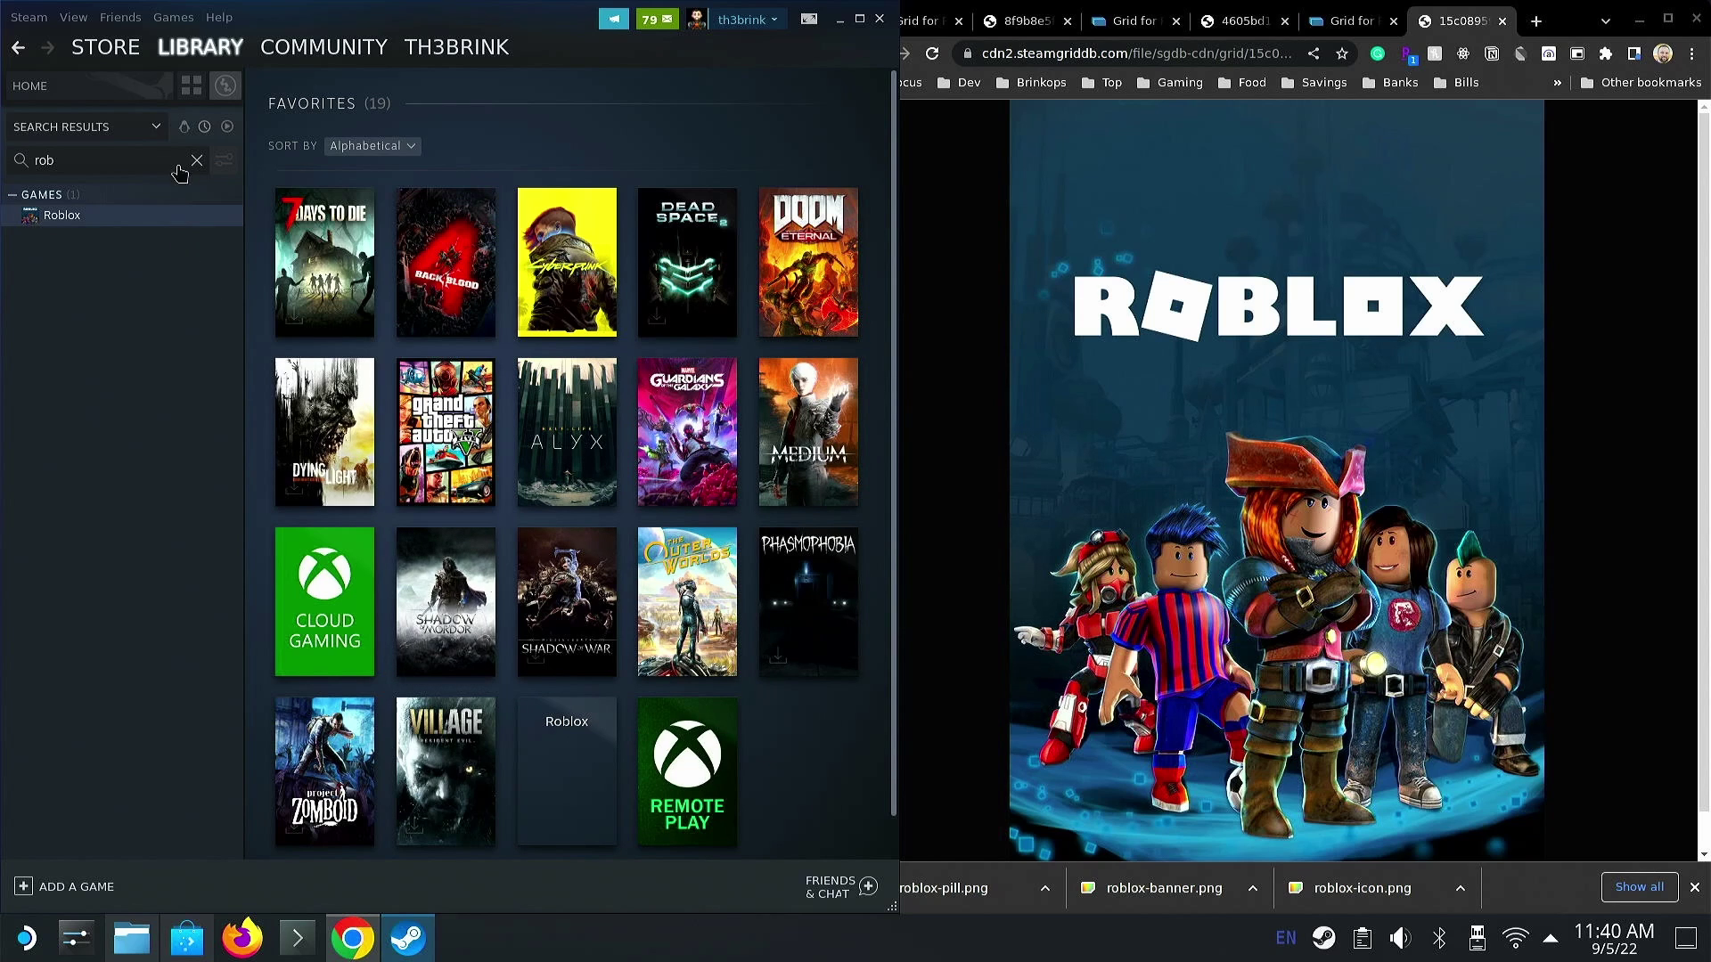
pyautogui.click(191, 86)
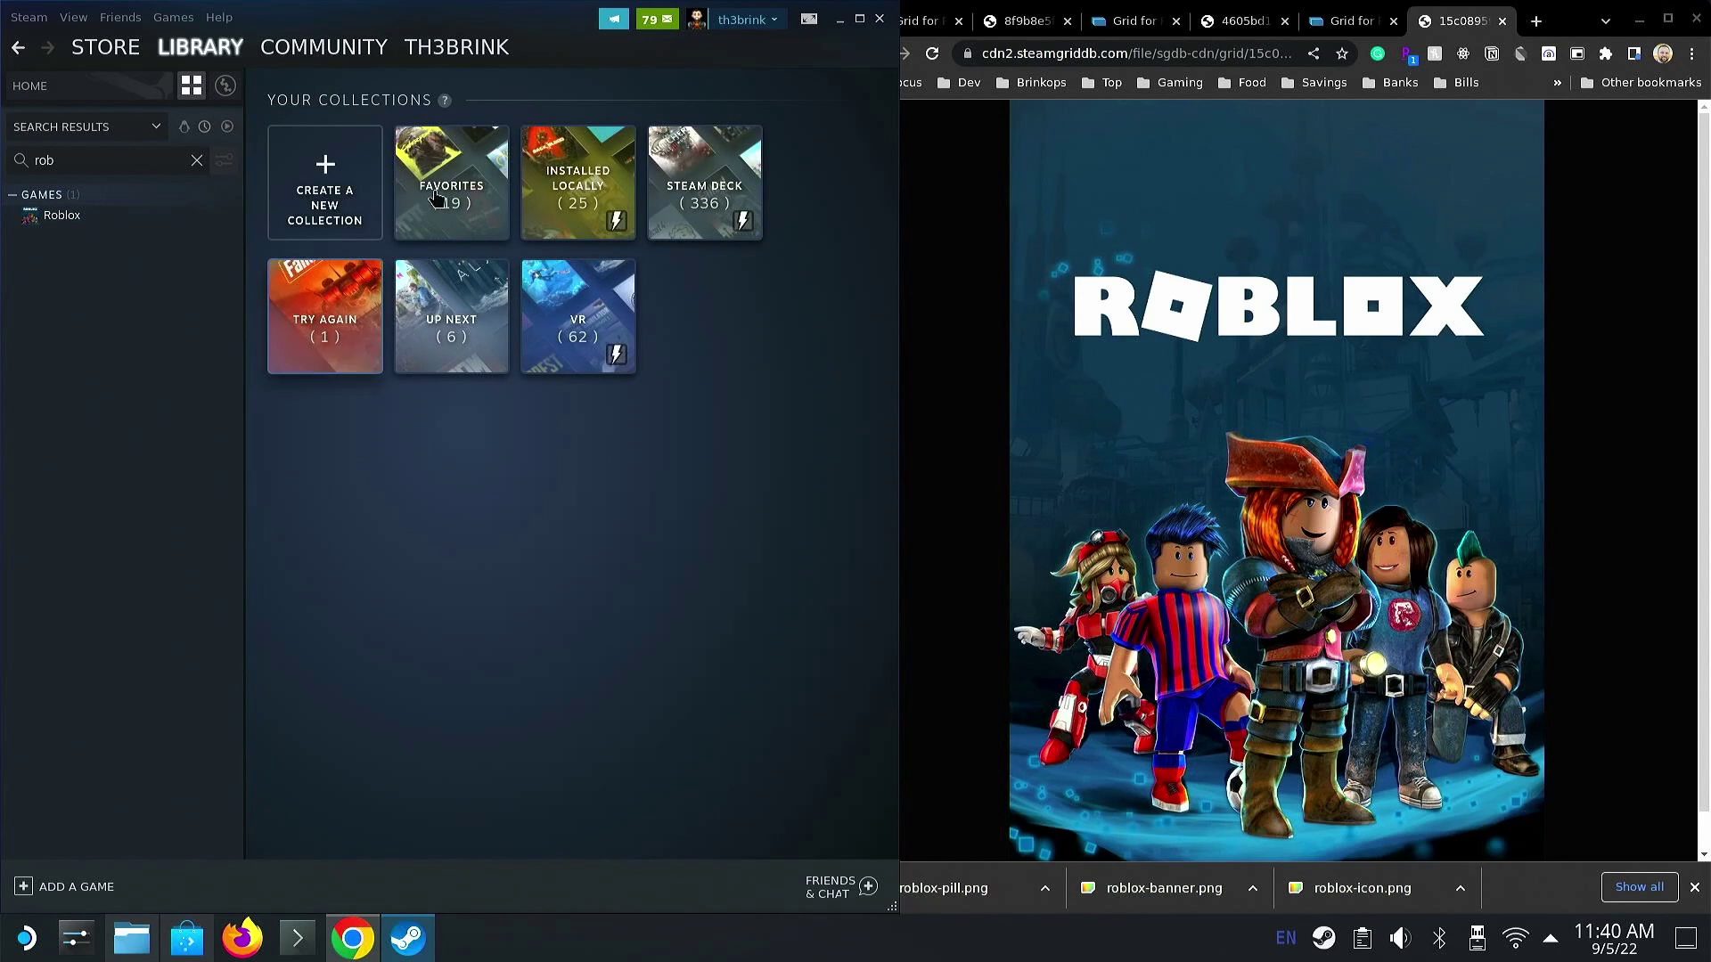
pyautogui.click(437, 189)
pyautogui.moveTo(535, 758)
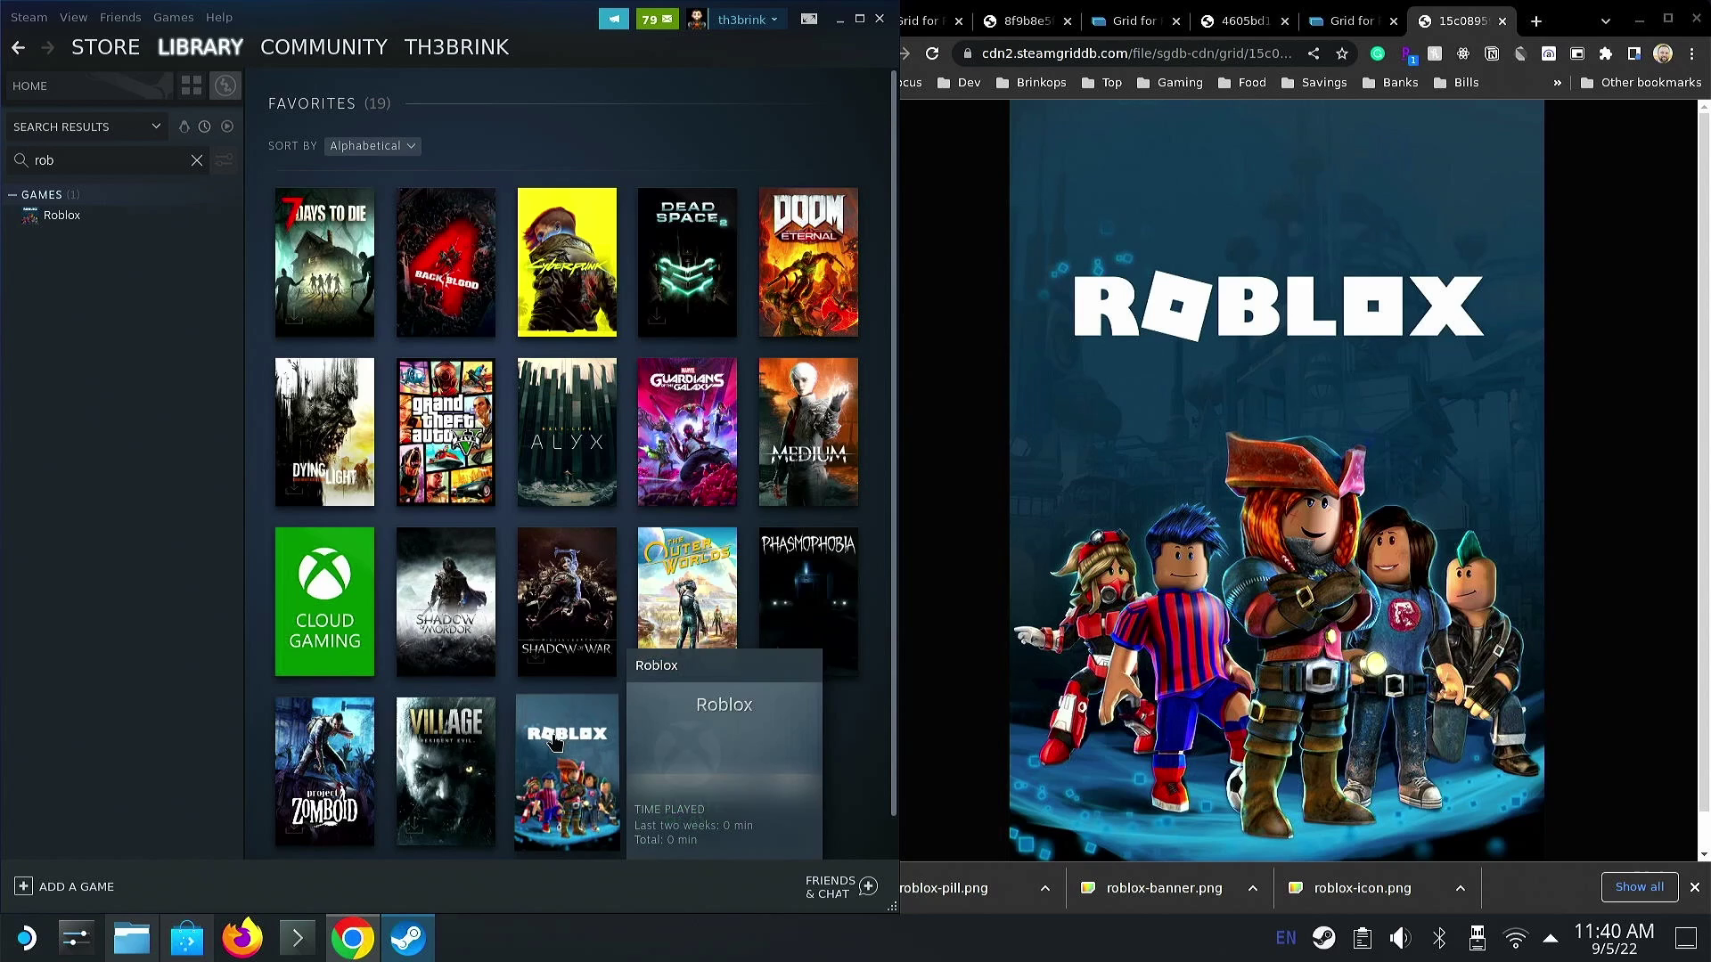
pyautogui.scroll(-1, 544, 748)
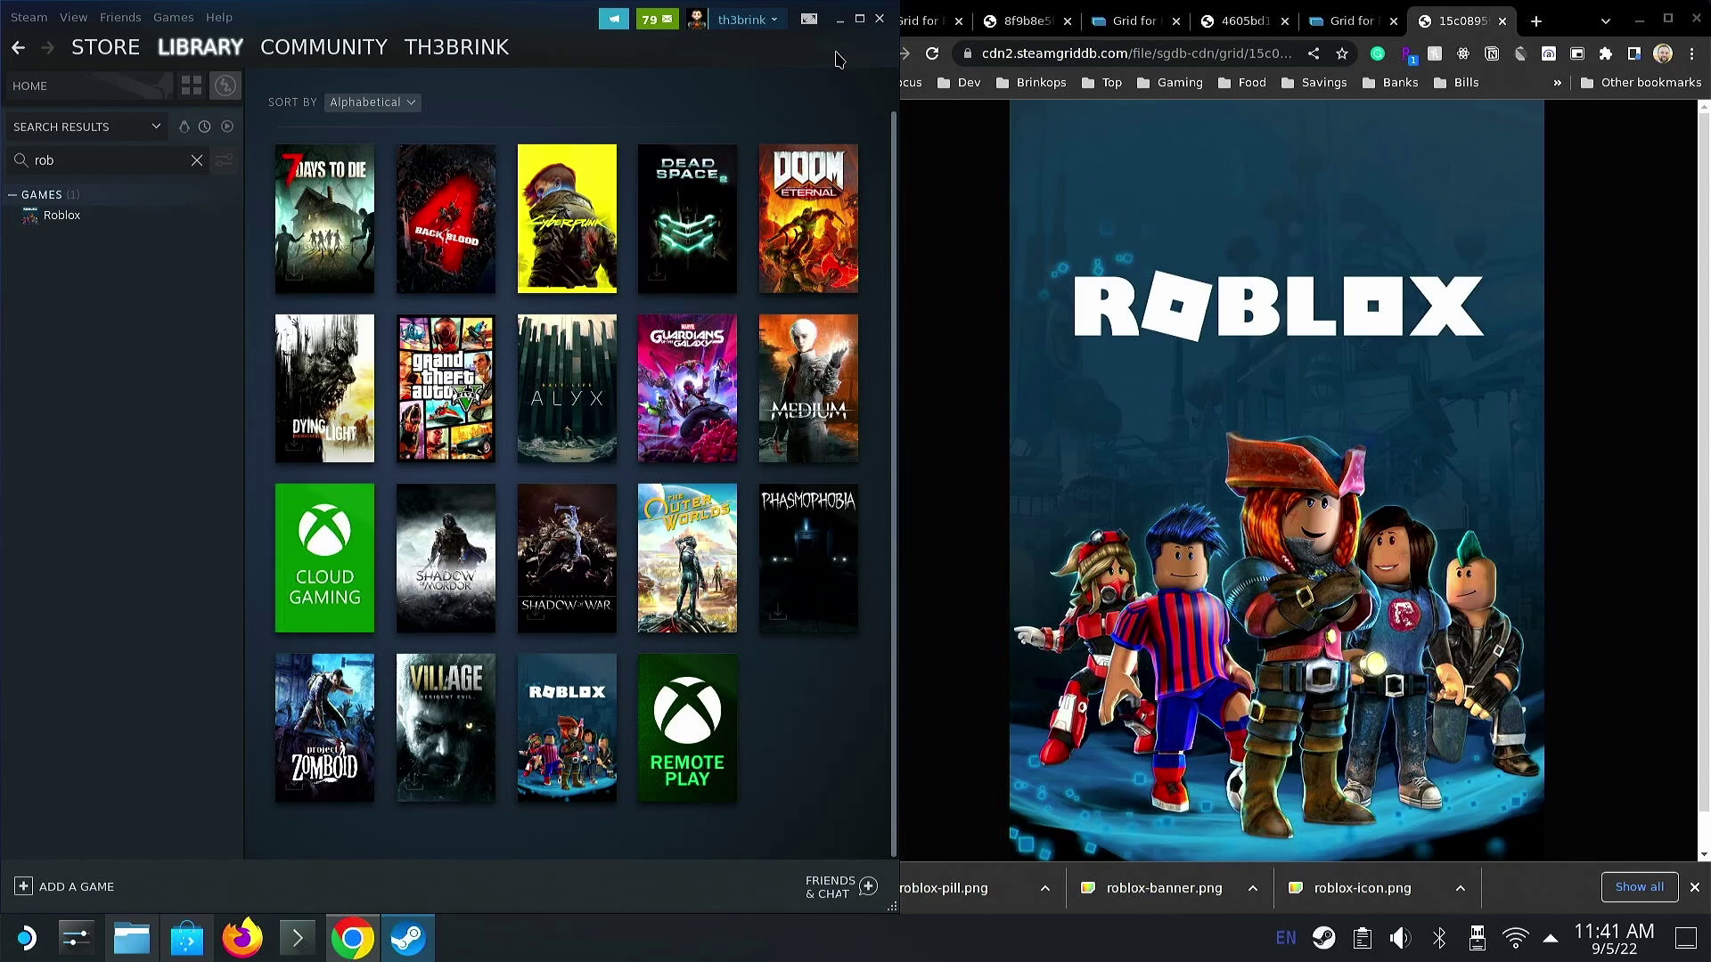
# - Minimize Steam and switch back to Gaming Mode with Roblox focused
pyautogui.click(839, 25)
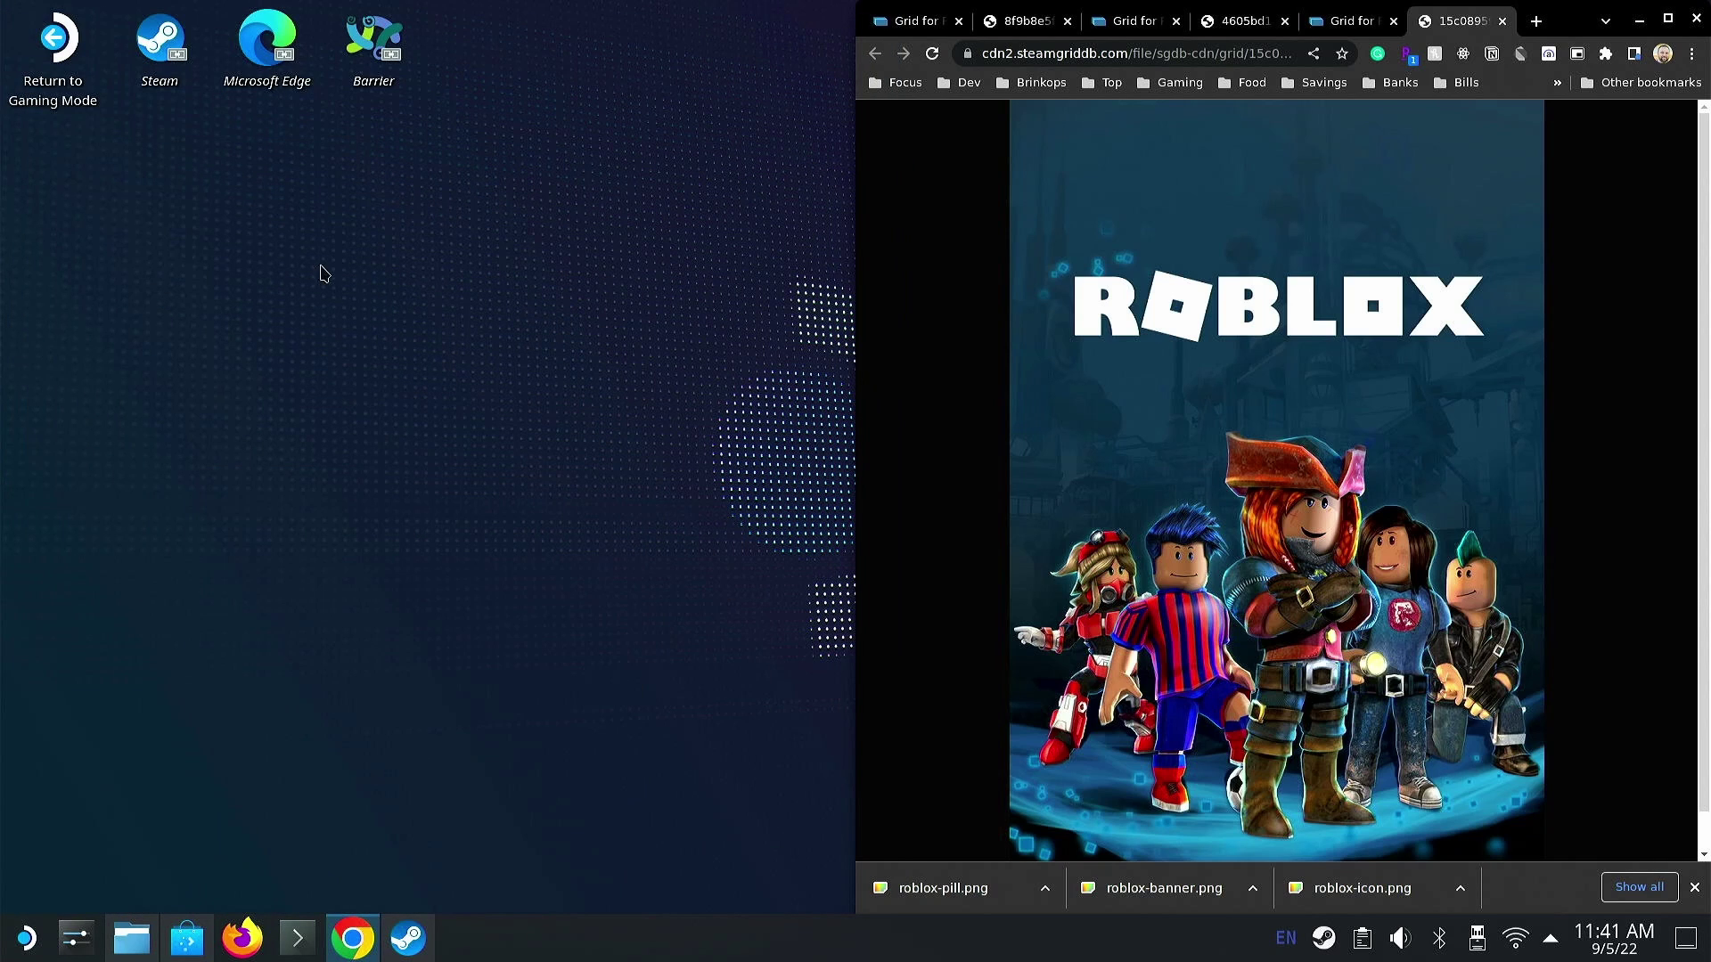
pyautogui.click(94, 92)
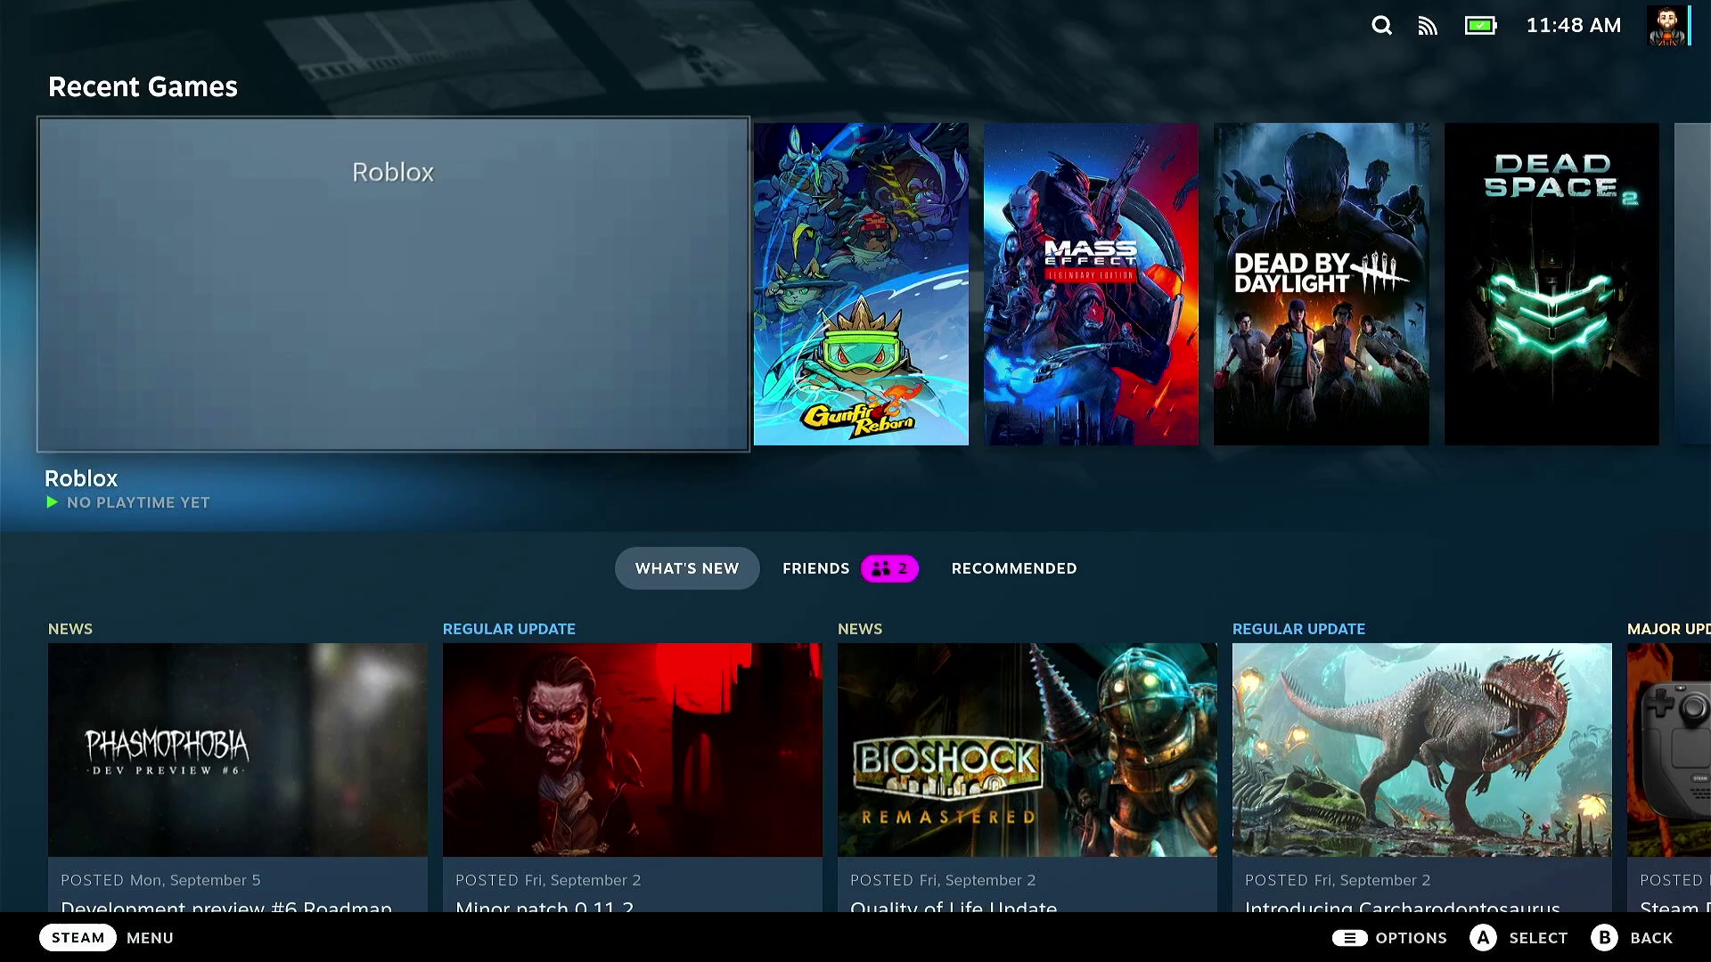
pyautogui.press('Right')
pyautogui.press('Left')
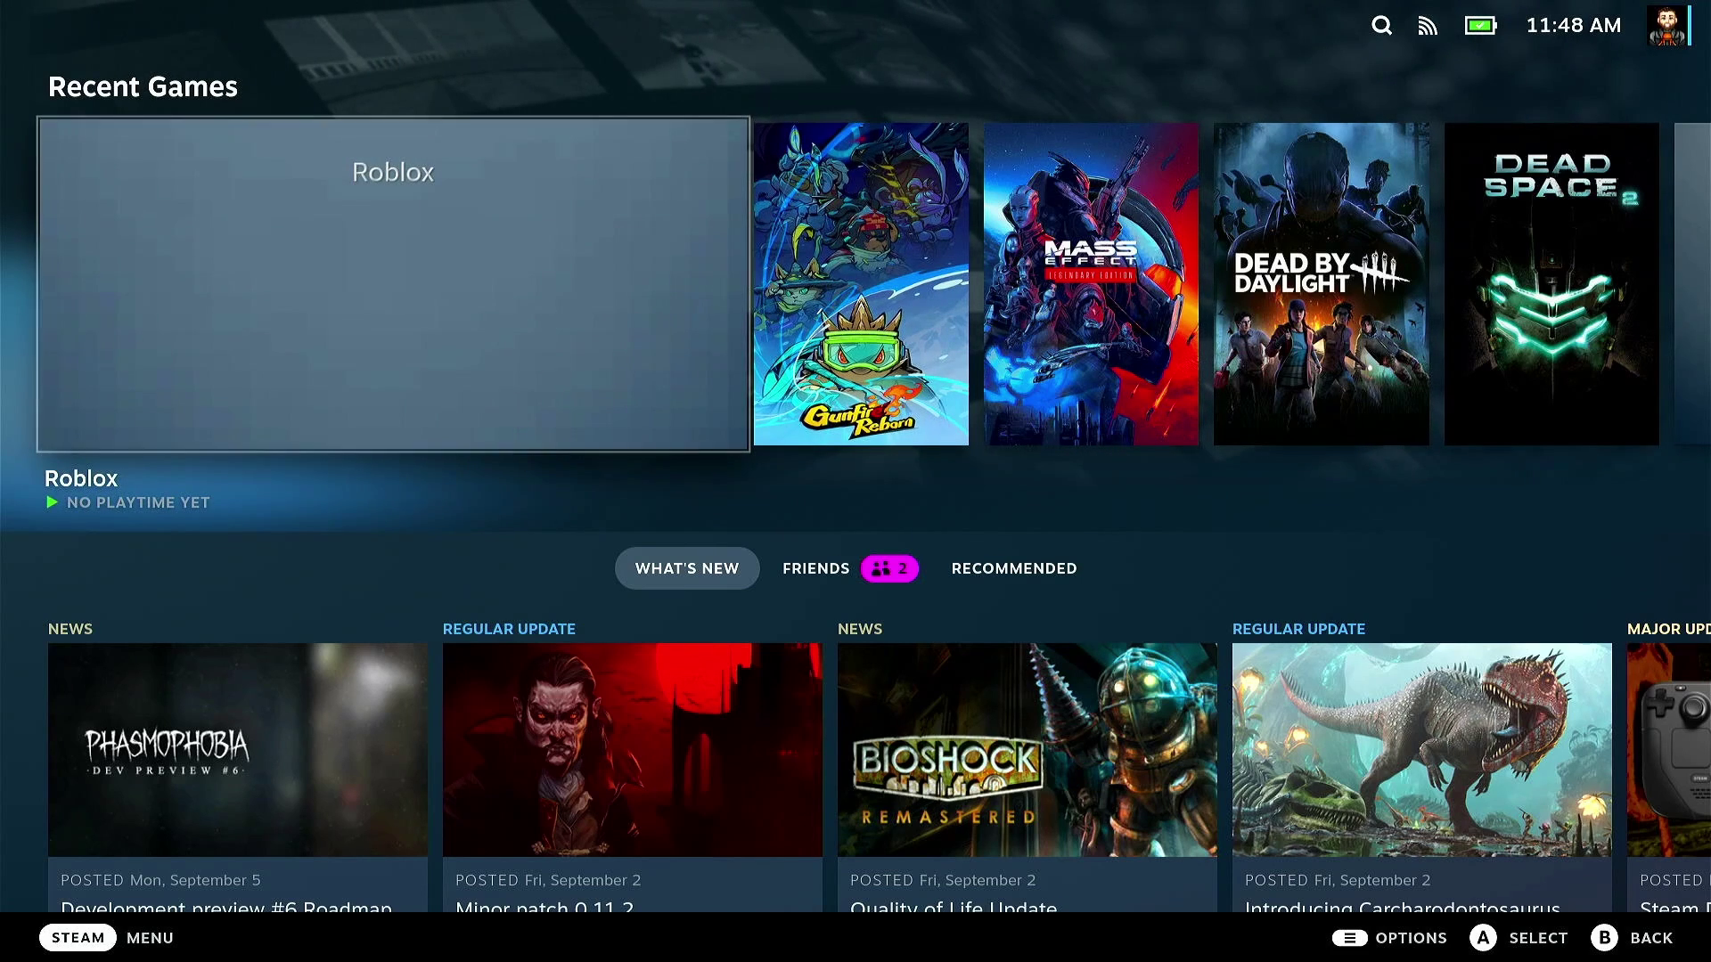
# - Go to the Library's non-Steam games and open Roblox's game page
pyautogui.hotkey('ctrl', '1')
pyautogui.press('Down')
pyautogui.press('Return')
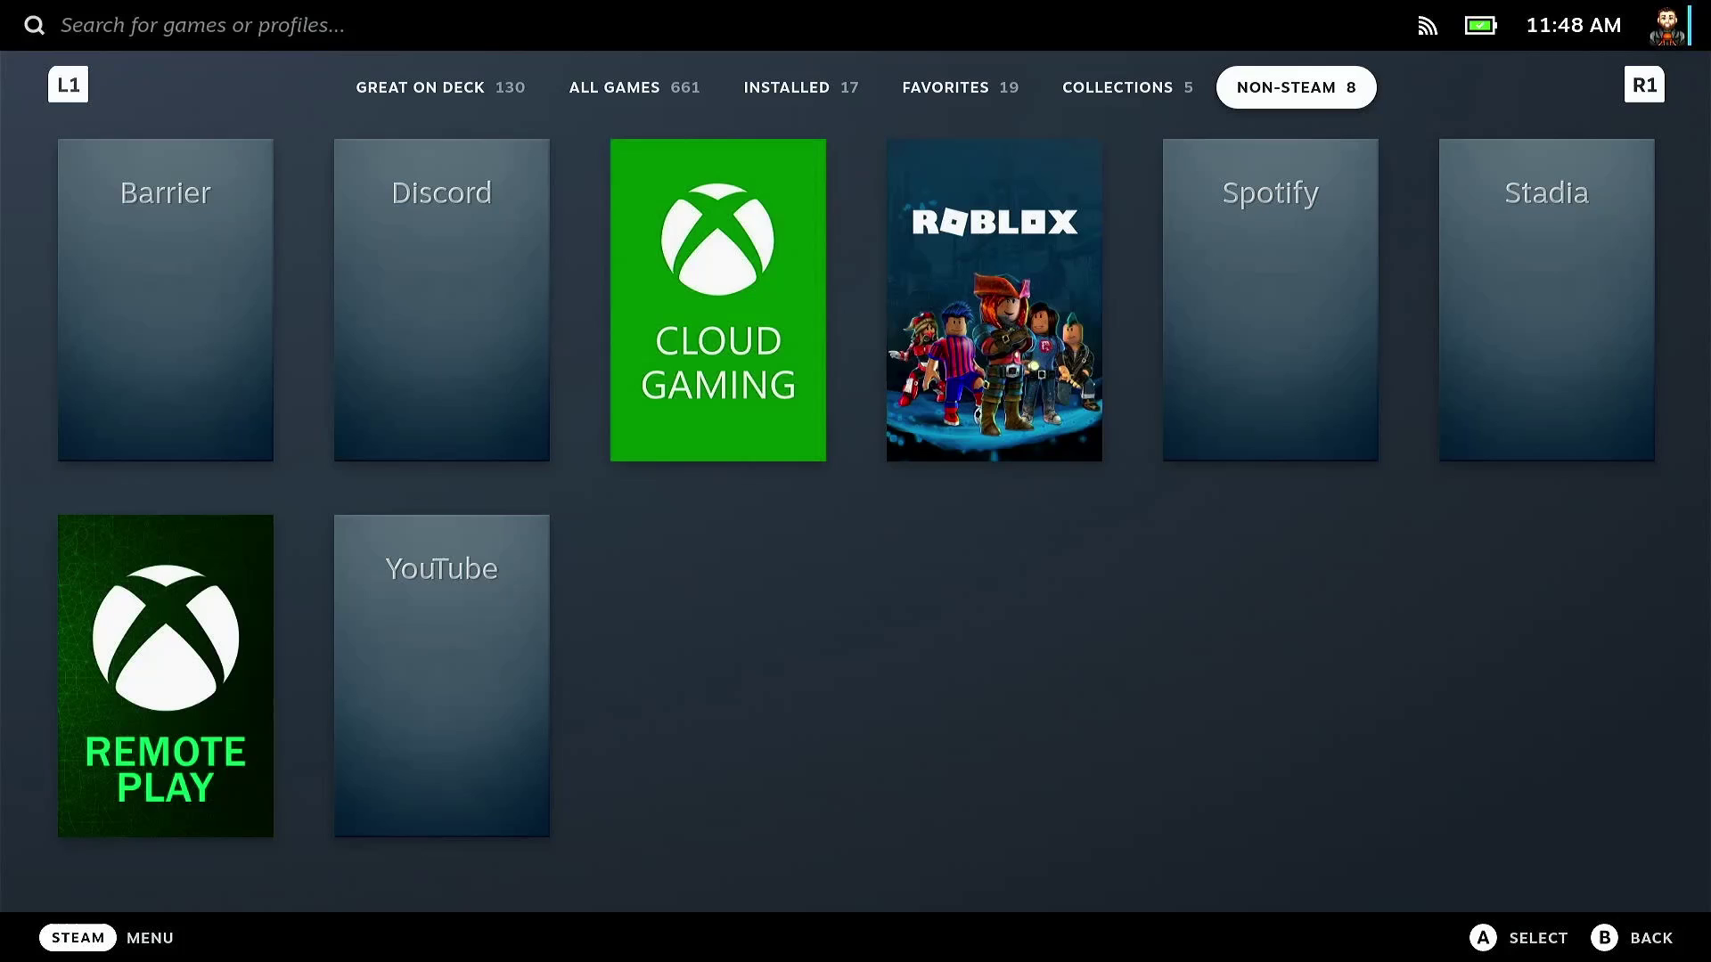
pyautogui.press('Down')
pyautogui.press('Right')
pyautogui.press('Right')
pyautogui.press('Right')
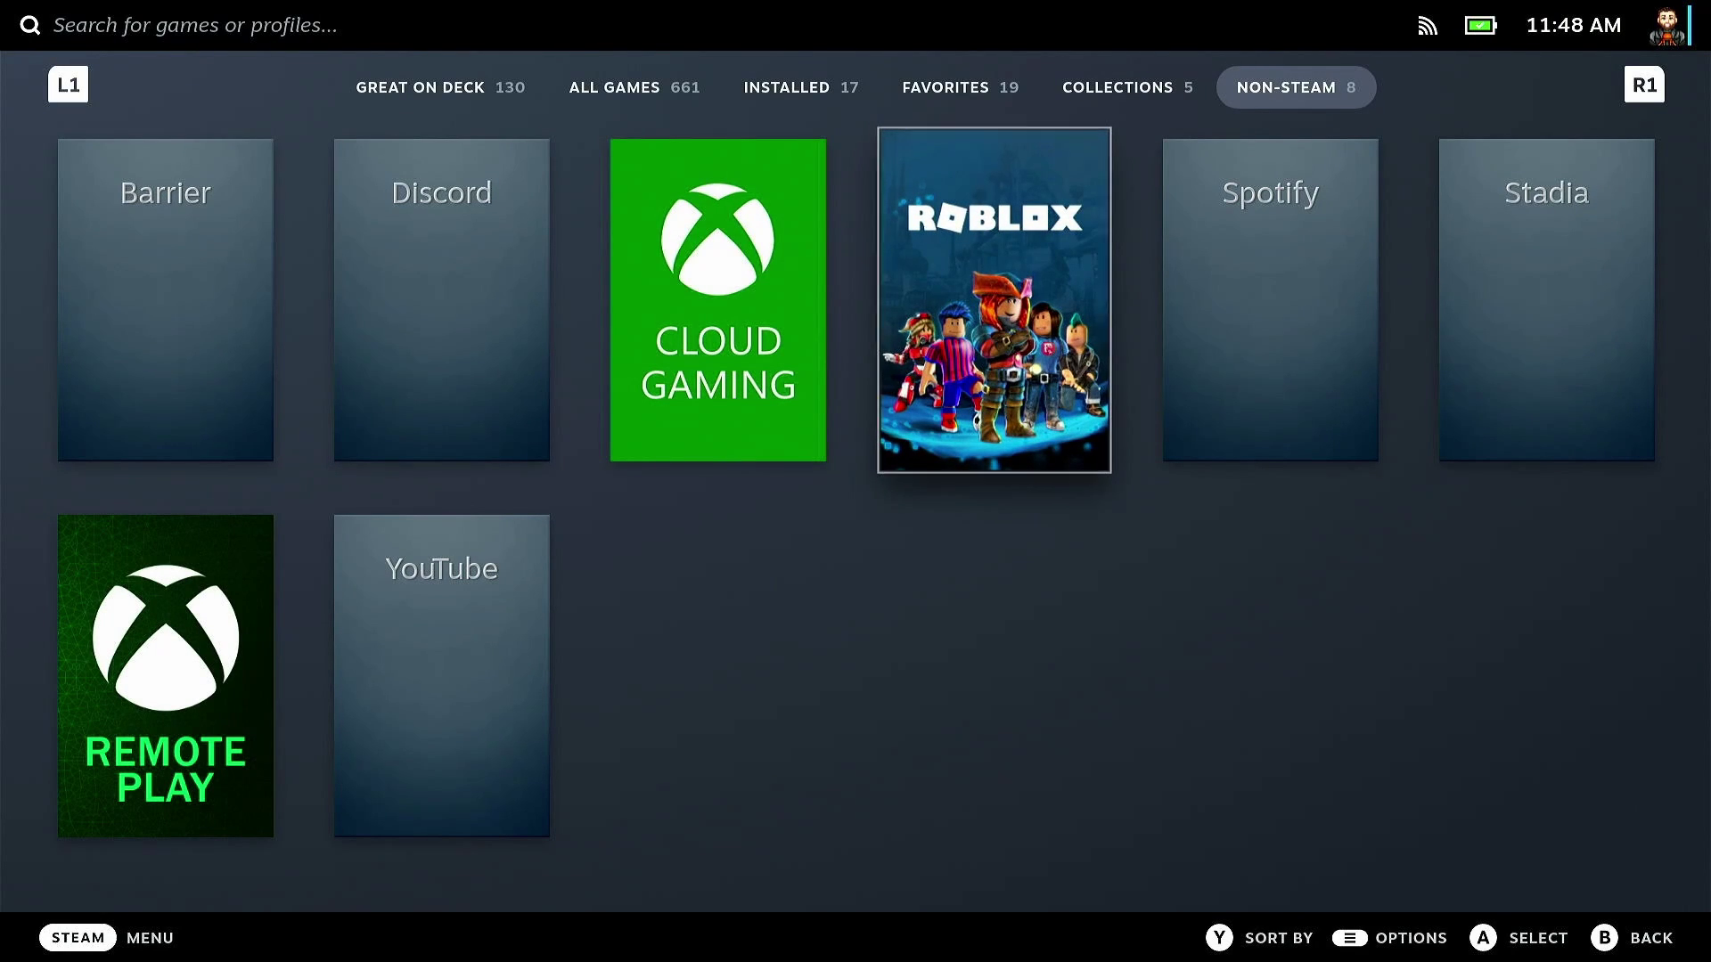
pyautogui.press('Return')
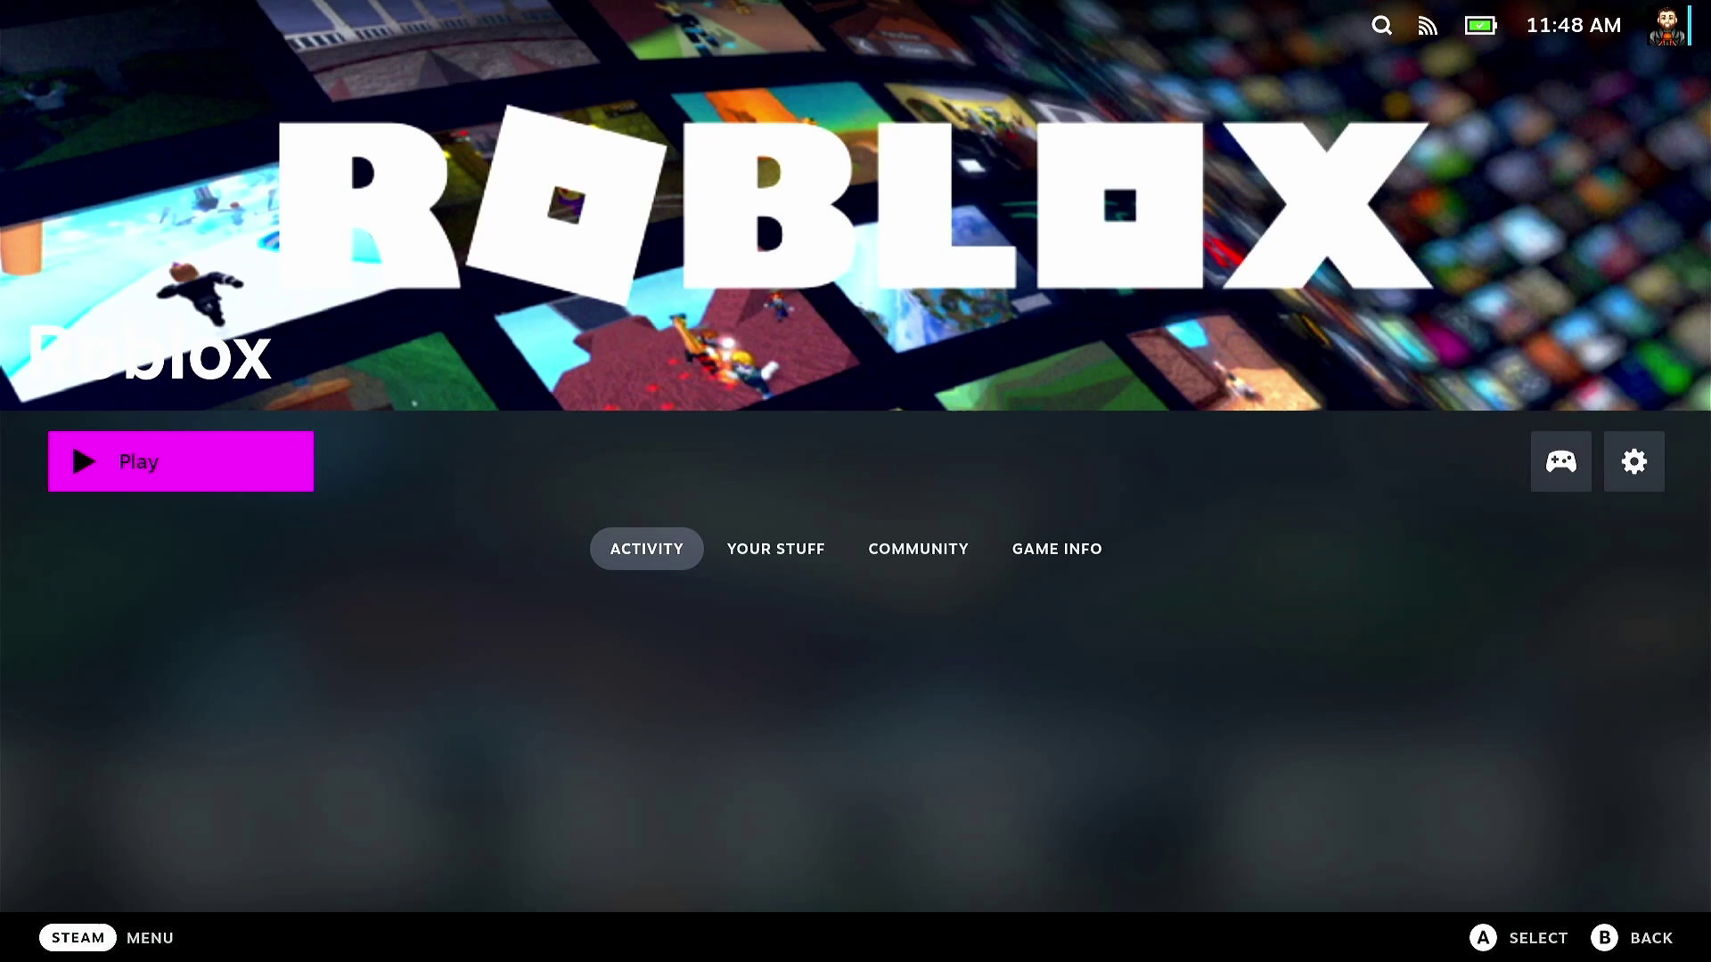
# - Apply the community 'ROBLOX Steam Controller Config' as Roblox's current controller layout
pyautogui.press('Right')
pyautogui.press('Return')
pyautogui.press('Up')
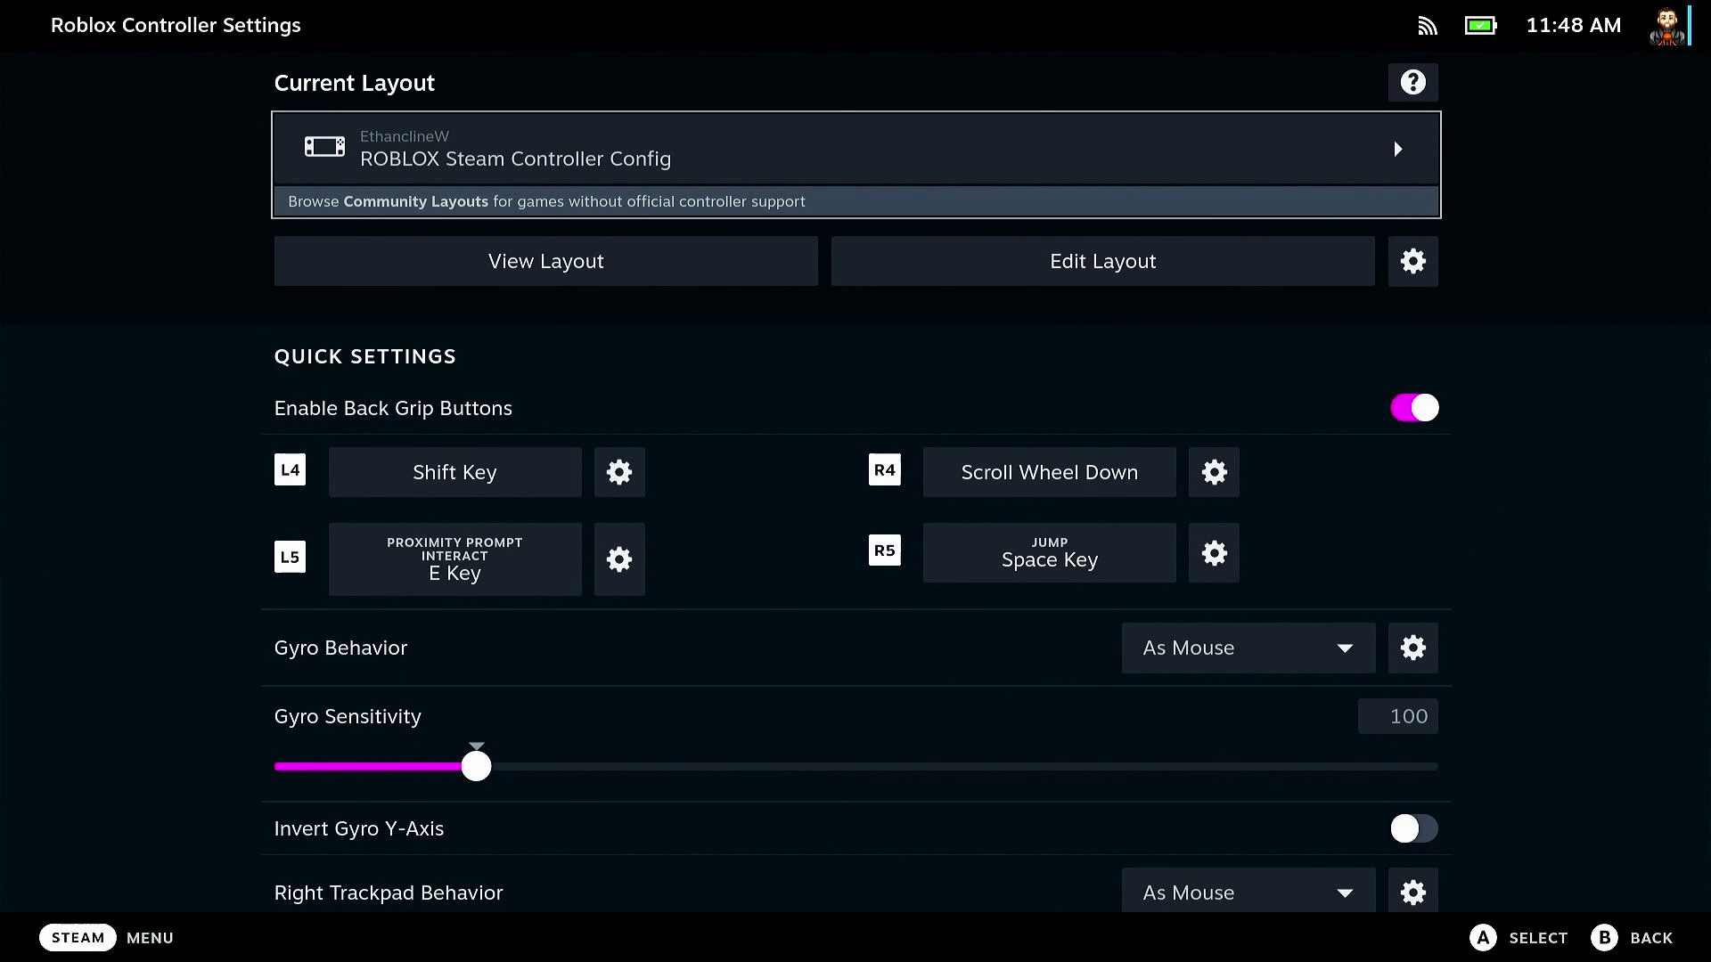
pyautogui.press('Return')
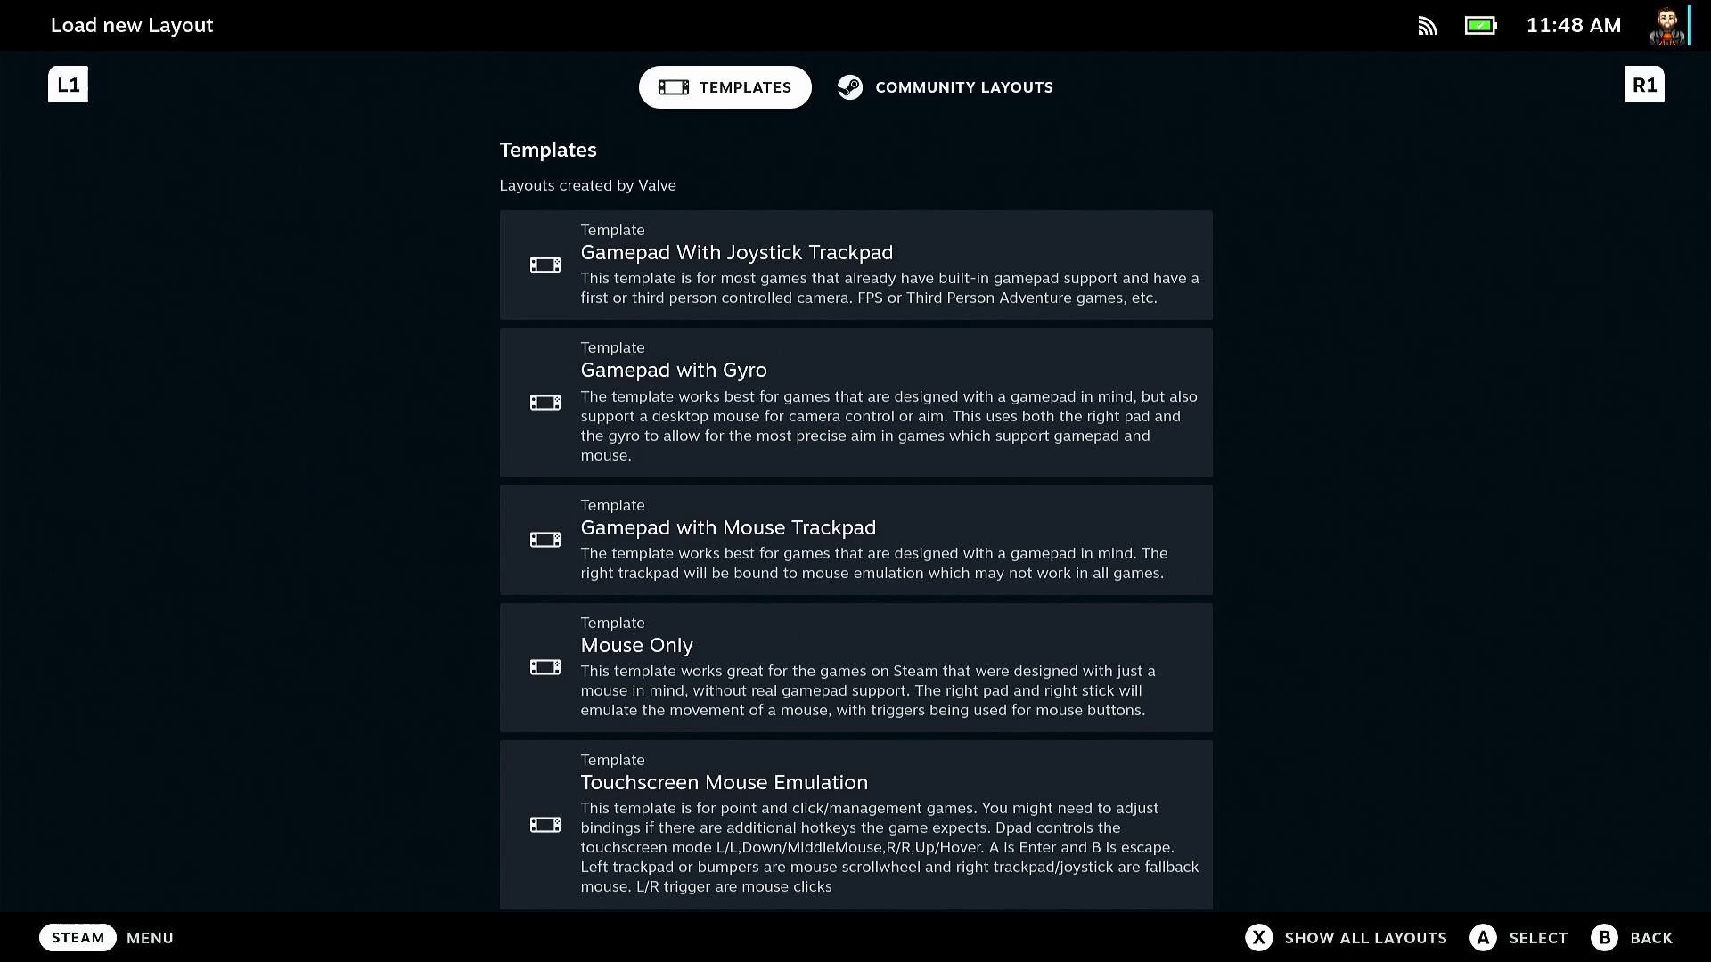
pyautogui.press('Right')
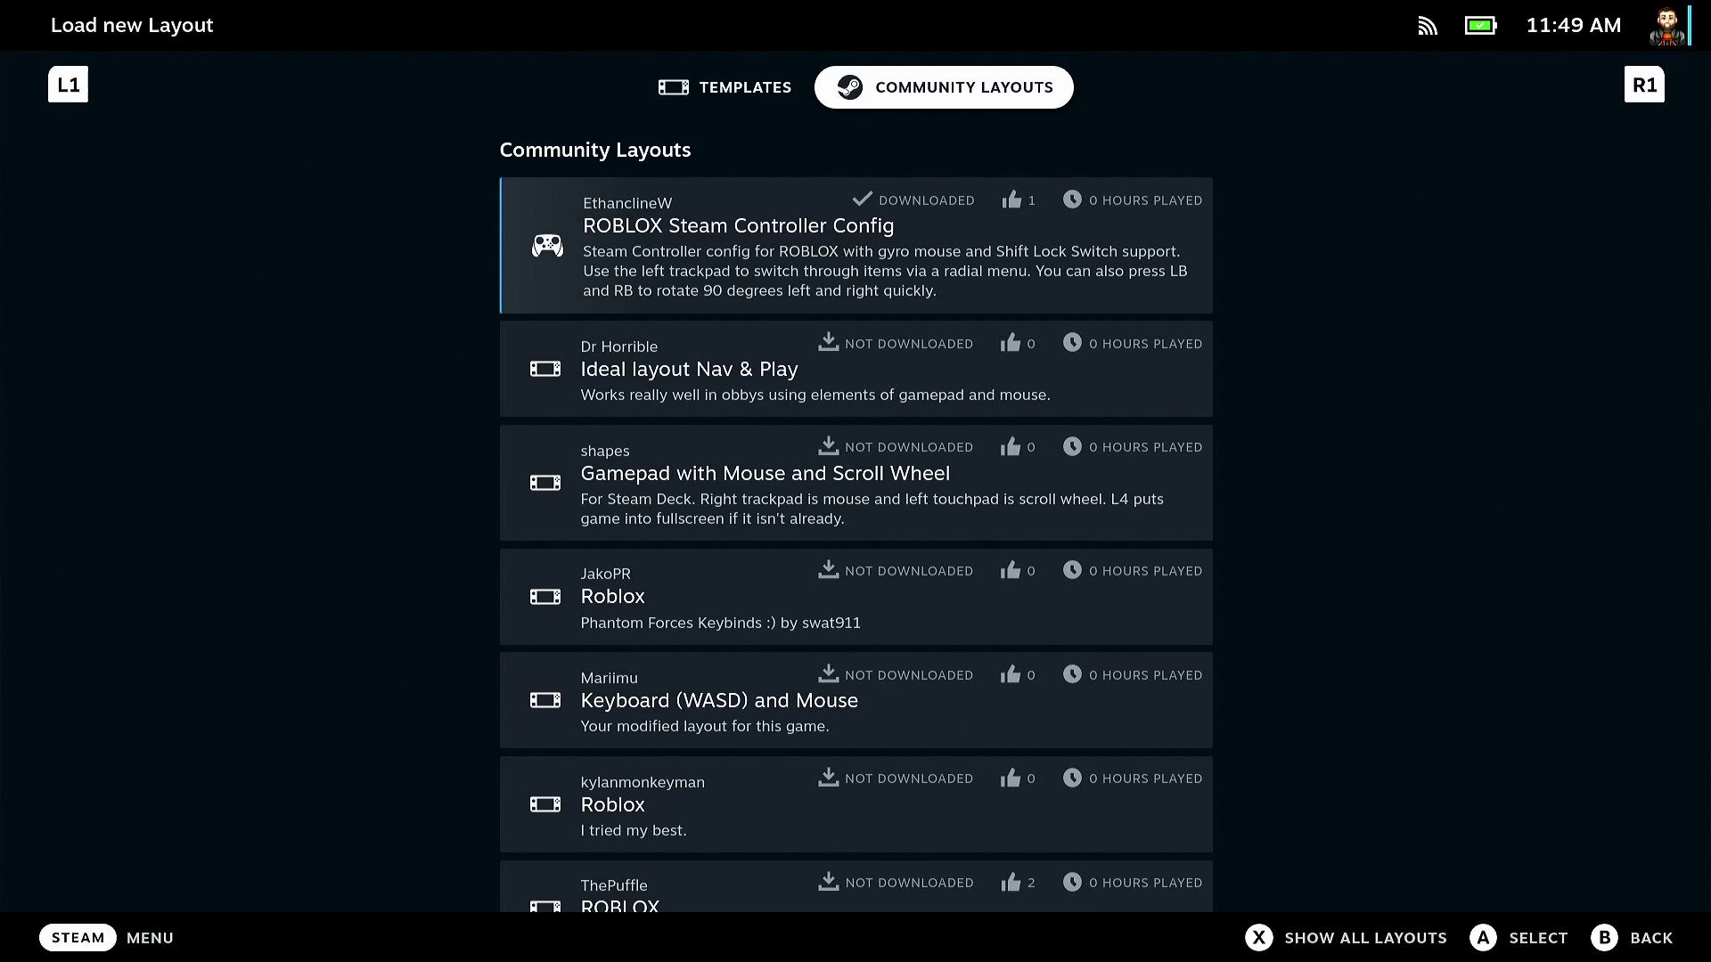
pyautogui.press('Return')
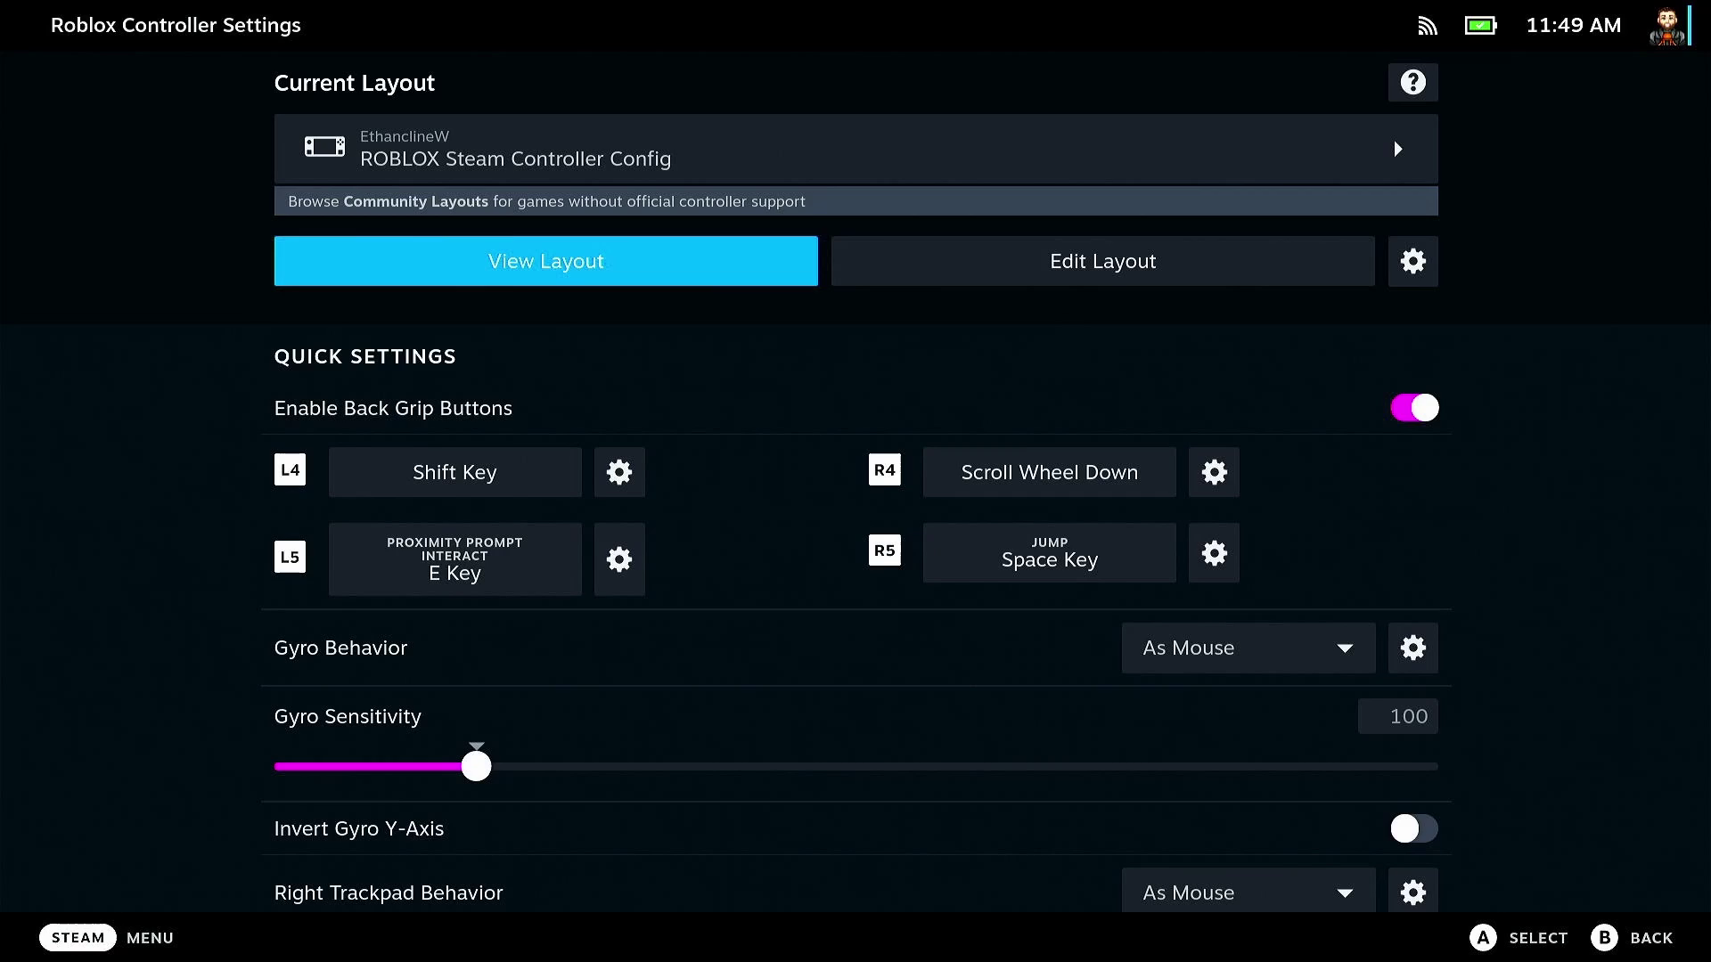
# - Go back to the Roblox game page and start Roblox to its Home screen
pyautogui.press('Escape')
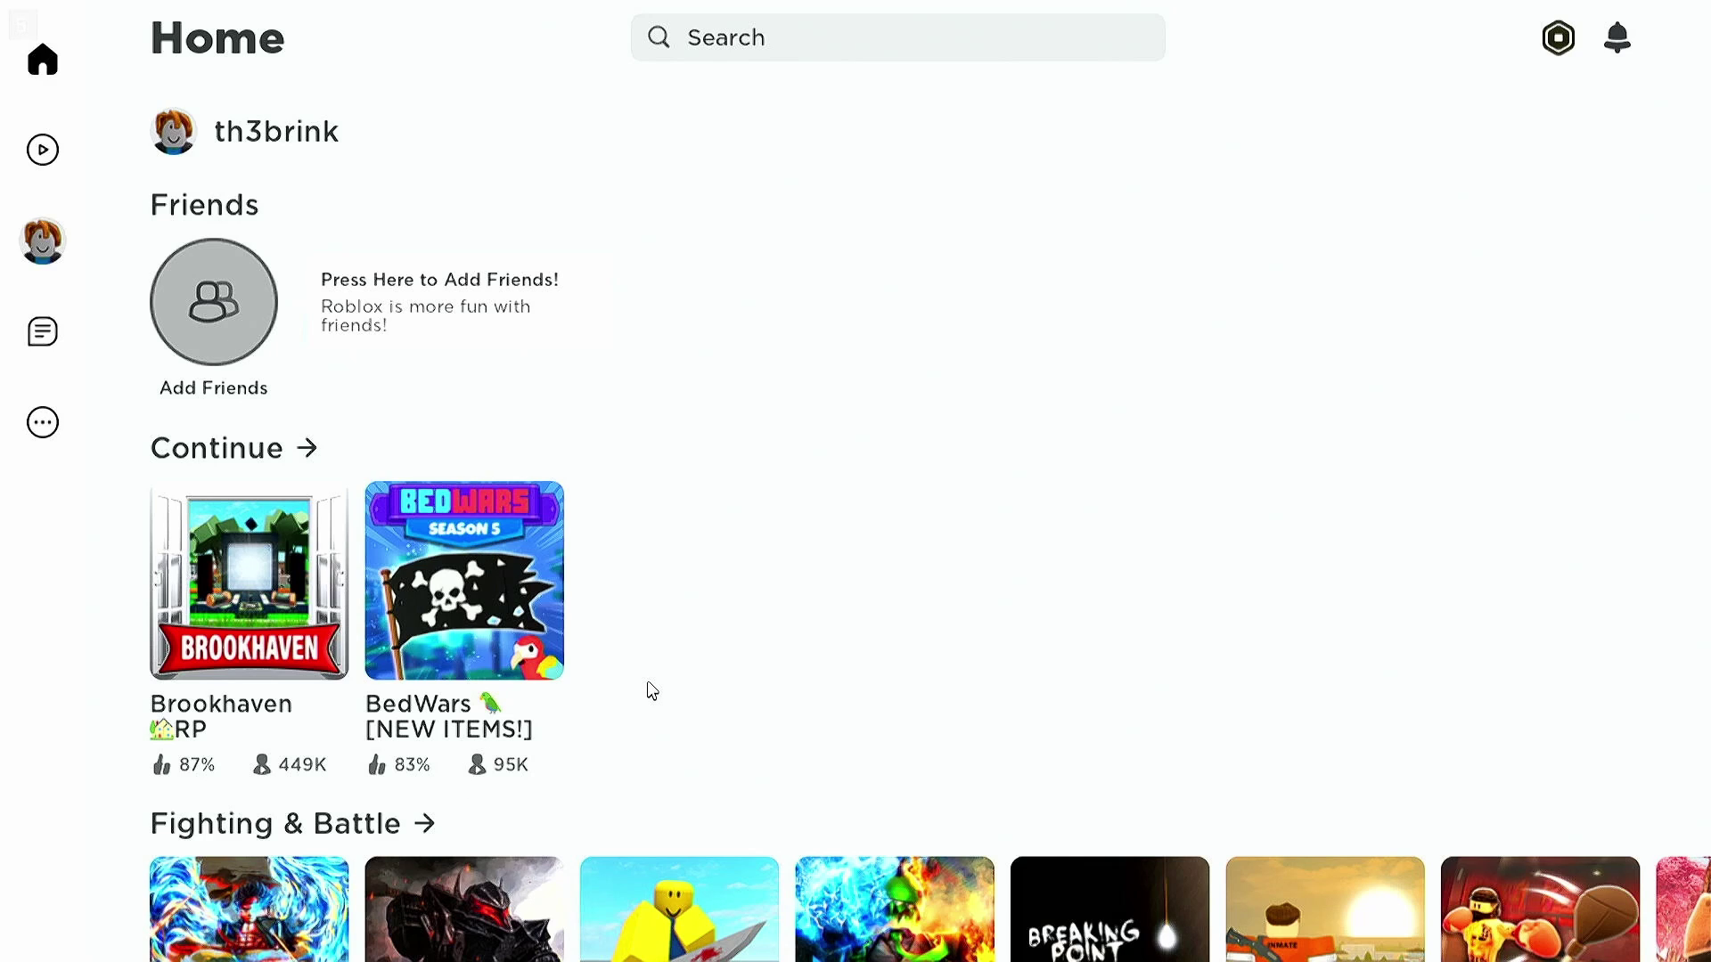
# - Open Brookhaven RP from the Continue row and press Play to join a server
pyautogui.click(211, 577)
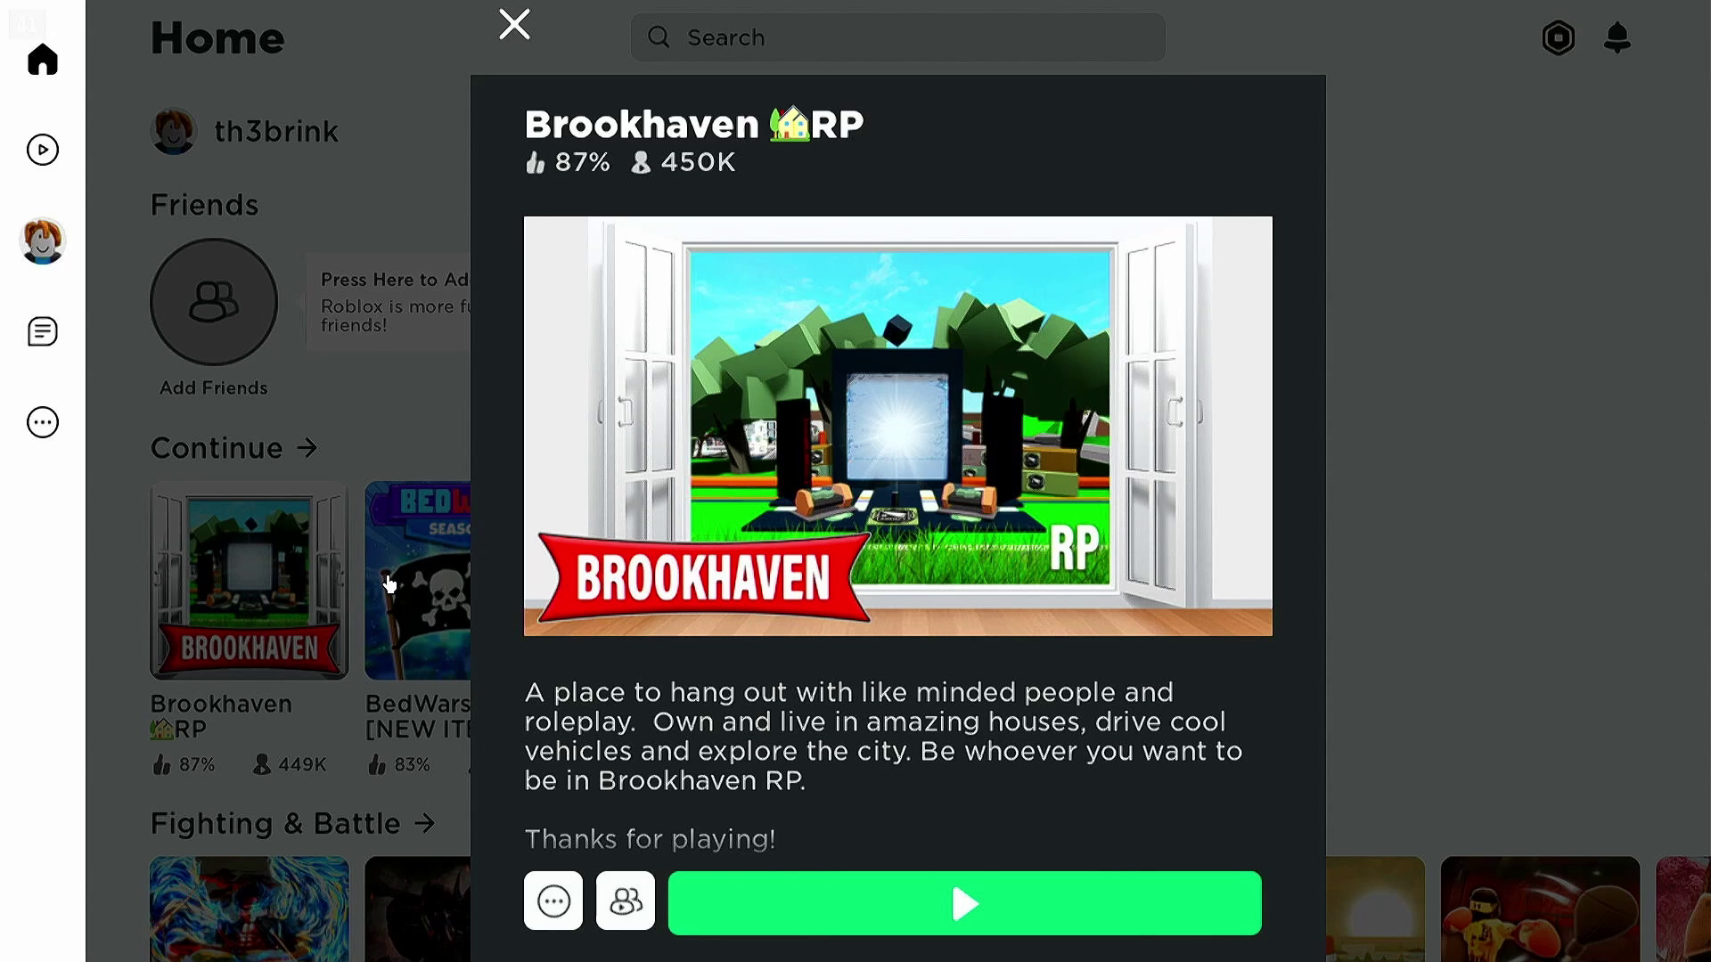
pyautogui.click(815, 902)
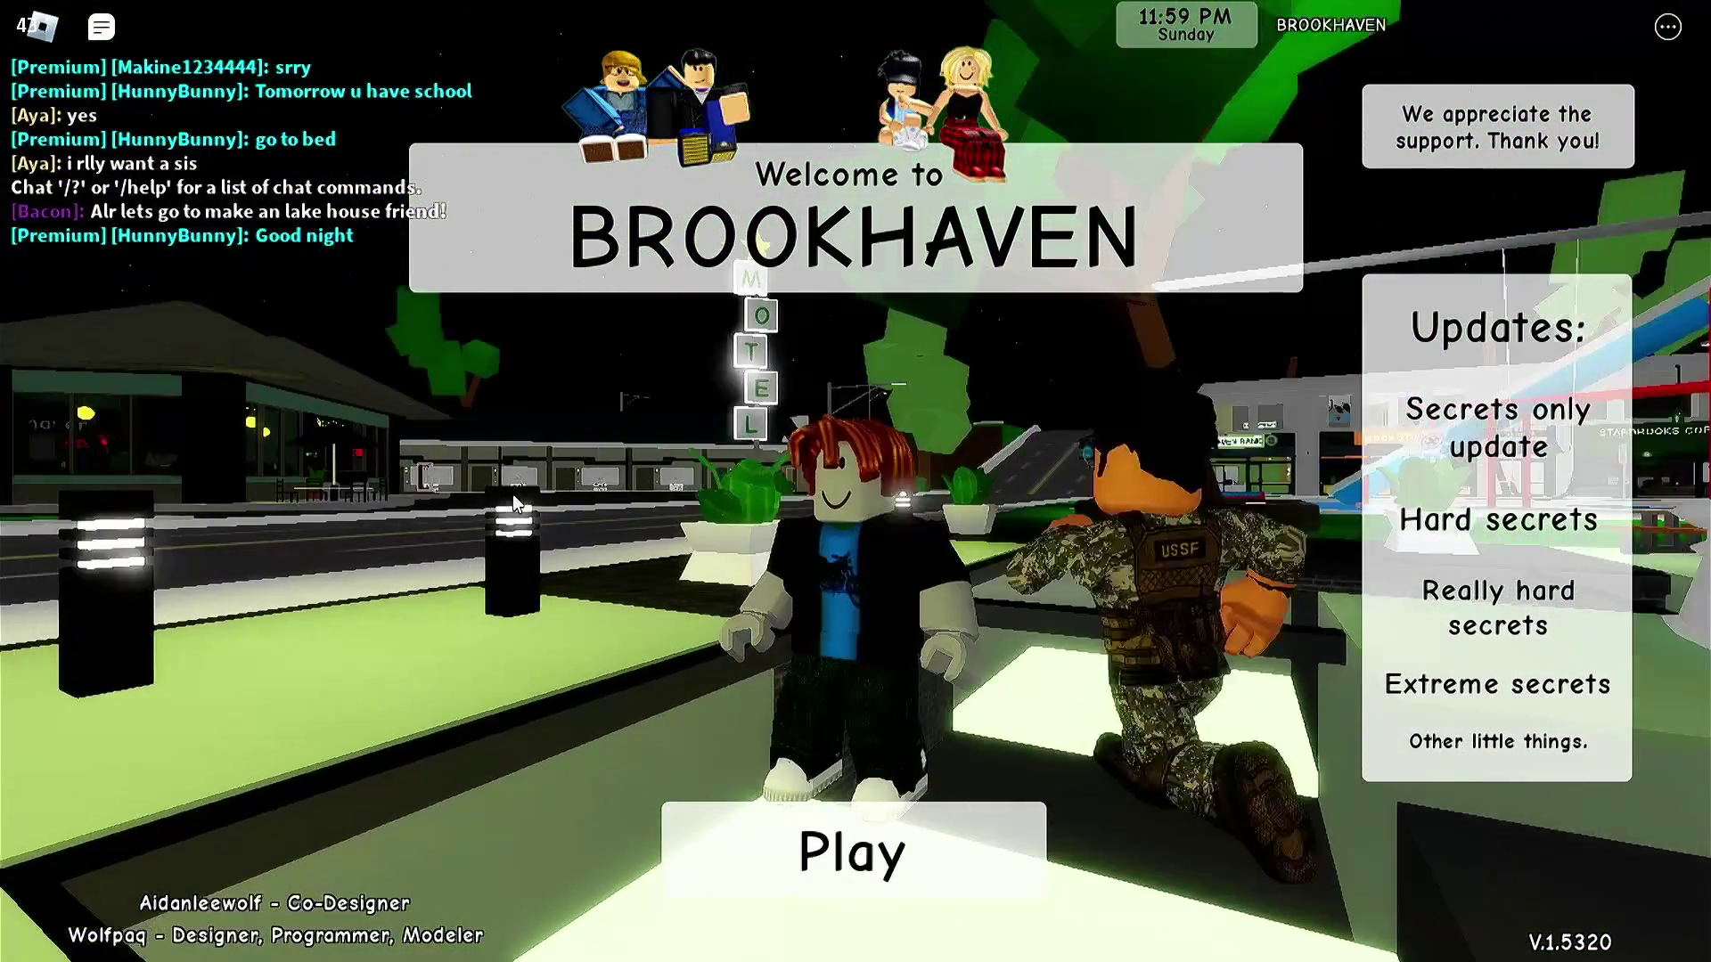
# - Enter the game past the welcome screen, walk the avatar and try the item and emote wheels
pyautogui.click(685, 857)
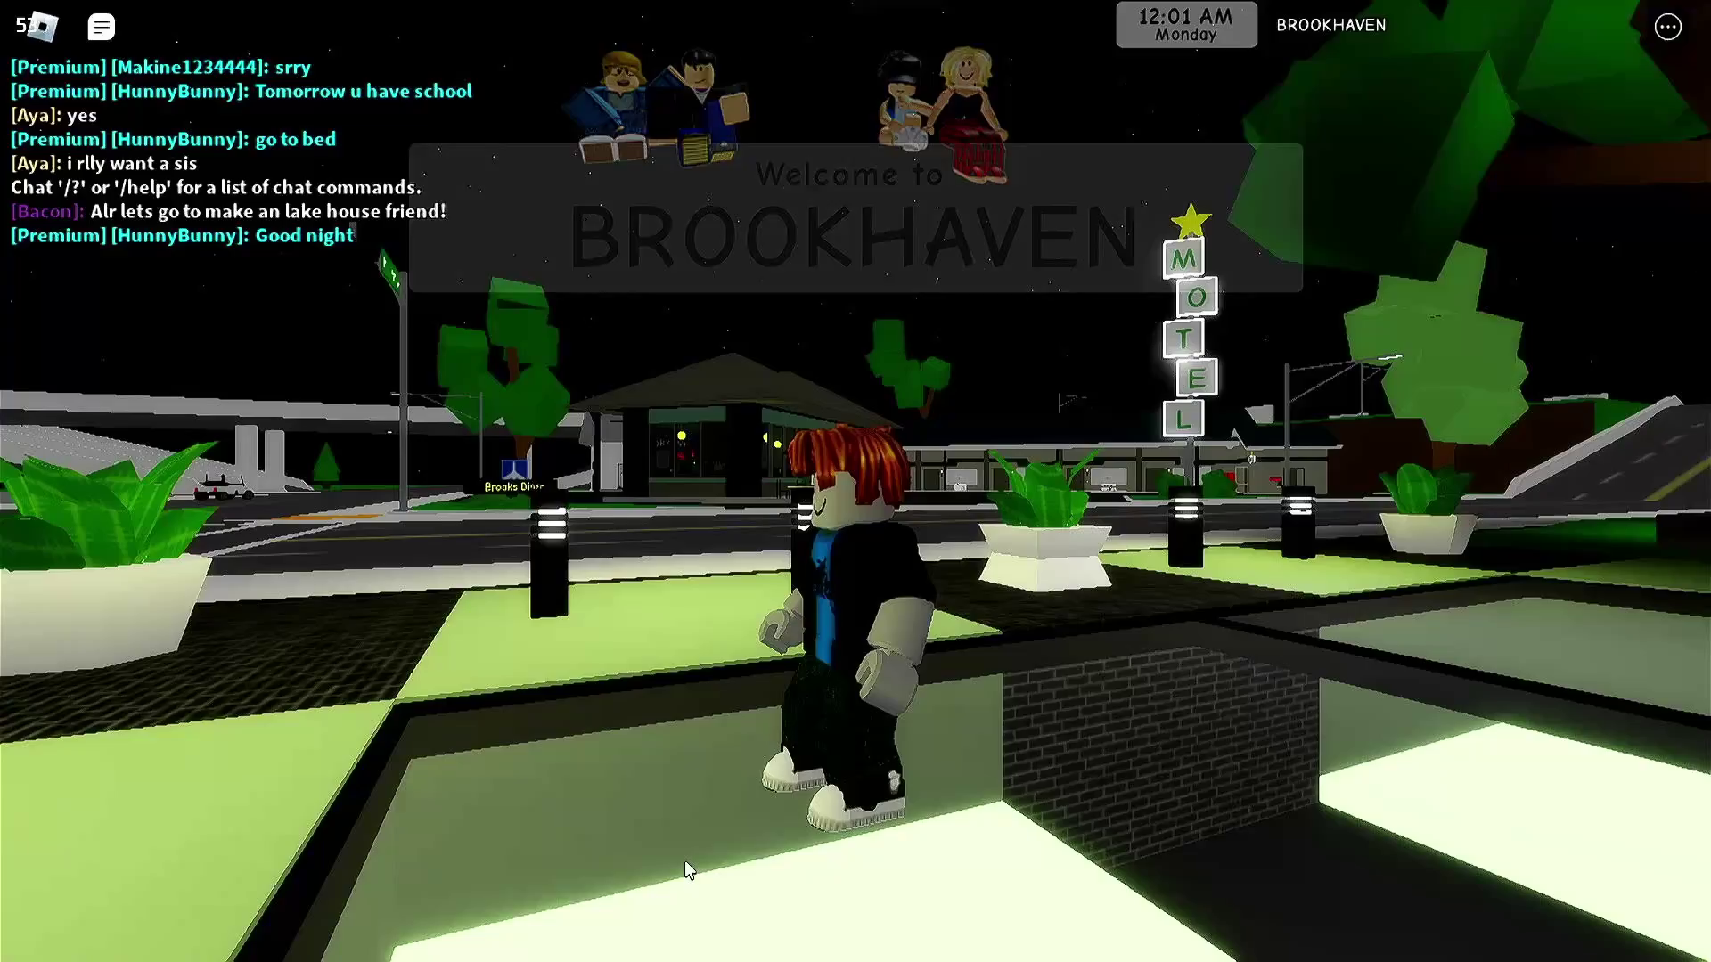
pyautogui.press('w')
pyautogui.press('s')
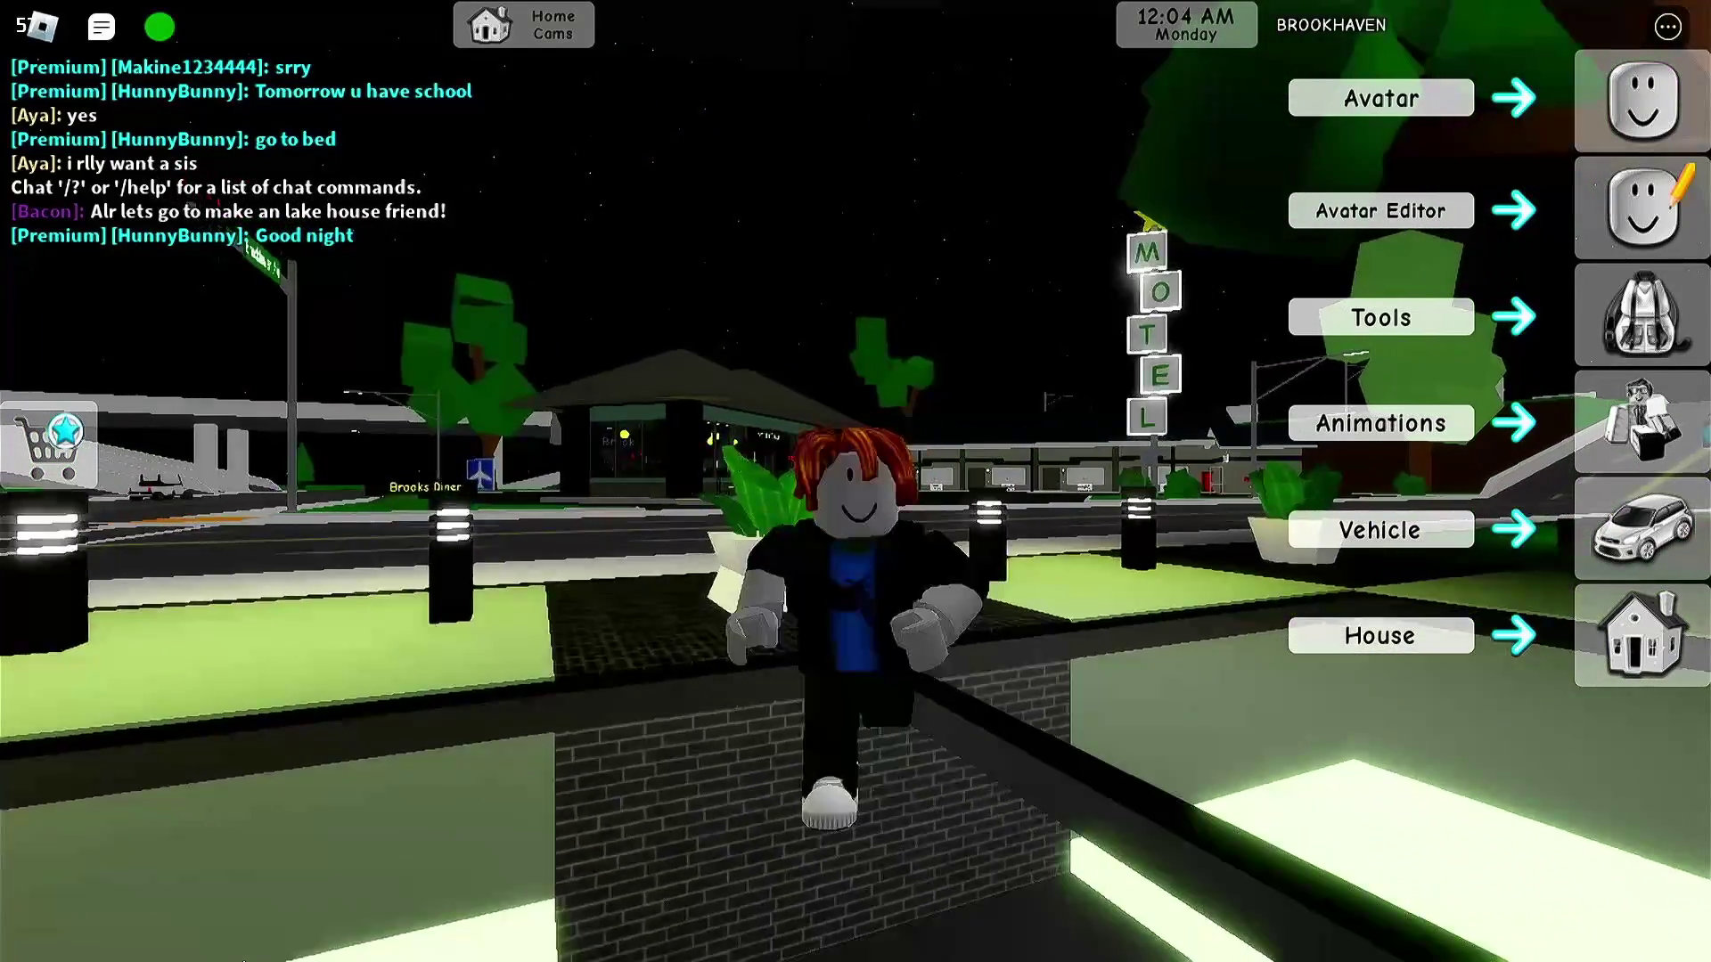
pyautogui.press('w')
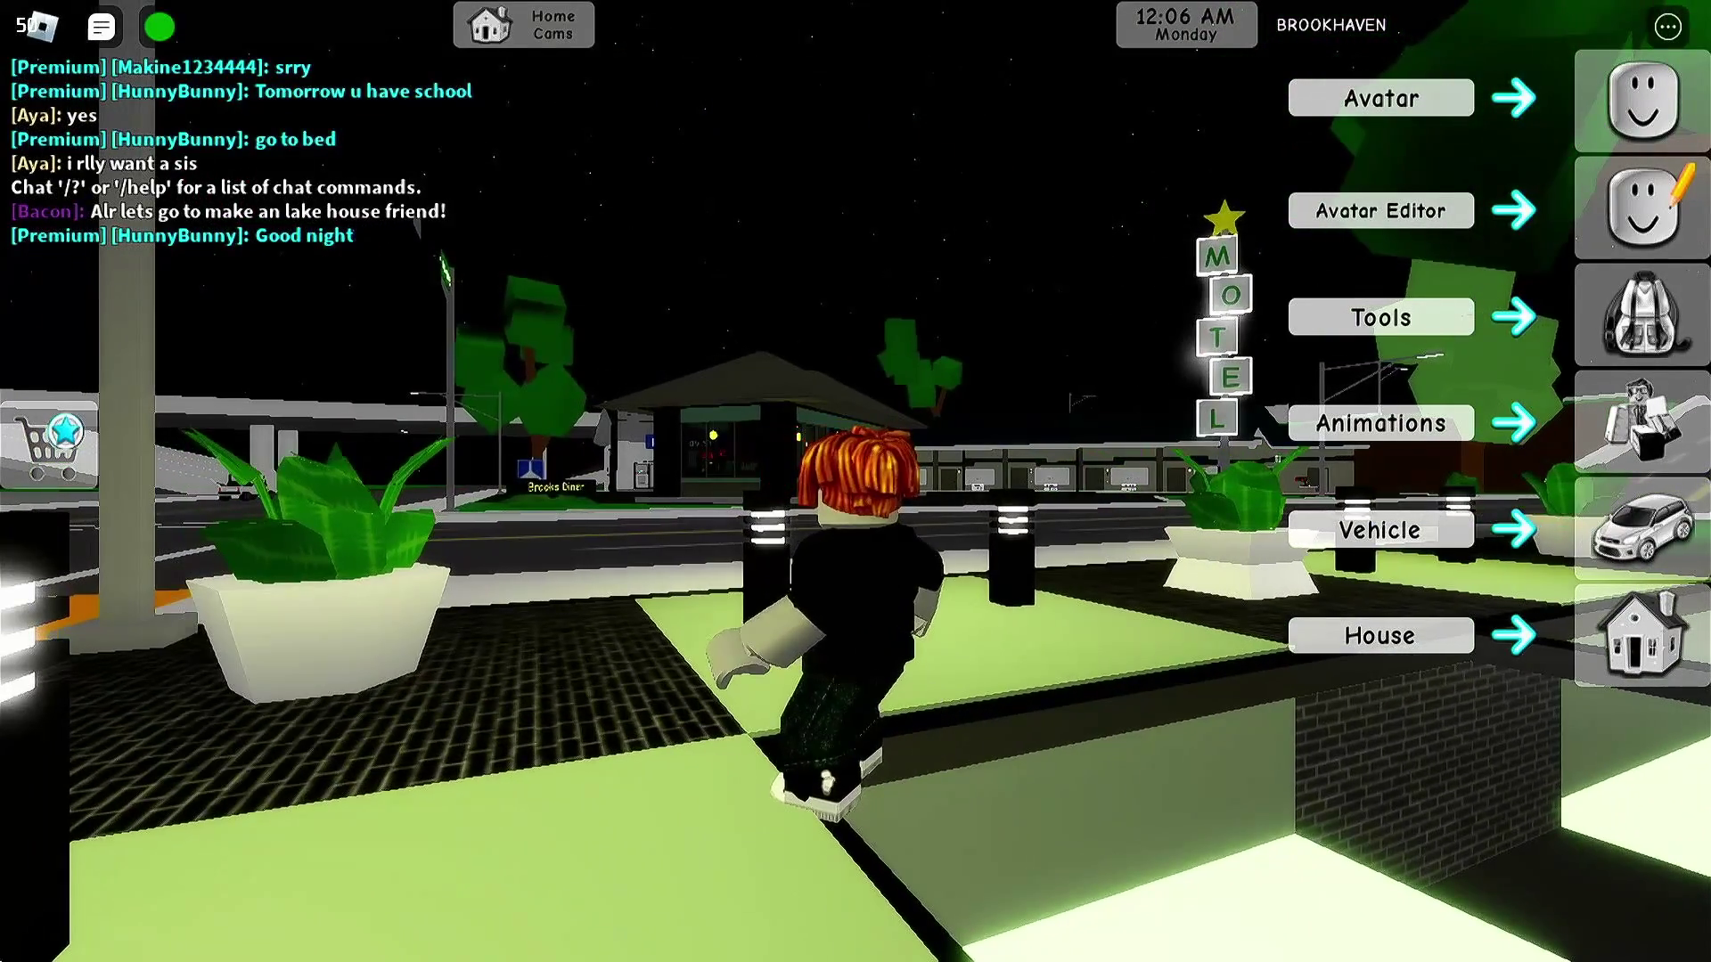
pyautogui.press('.')
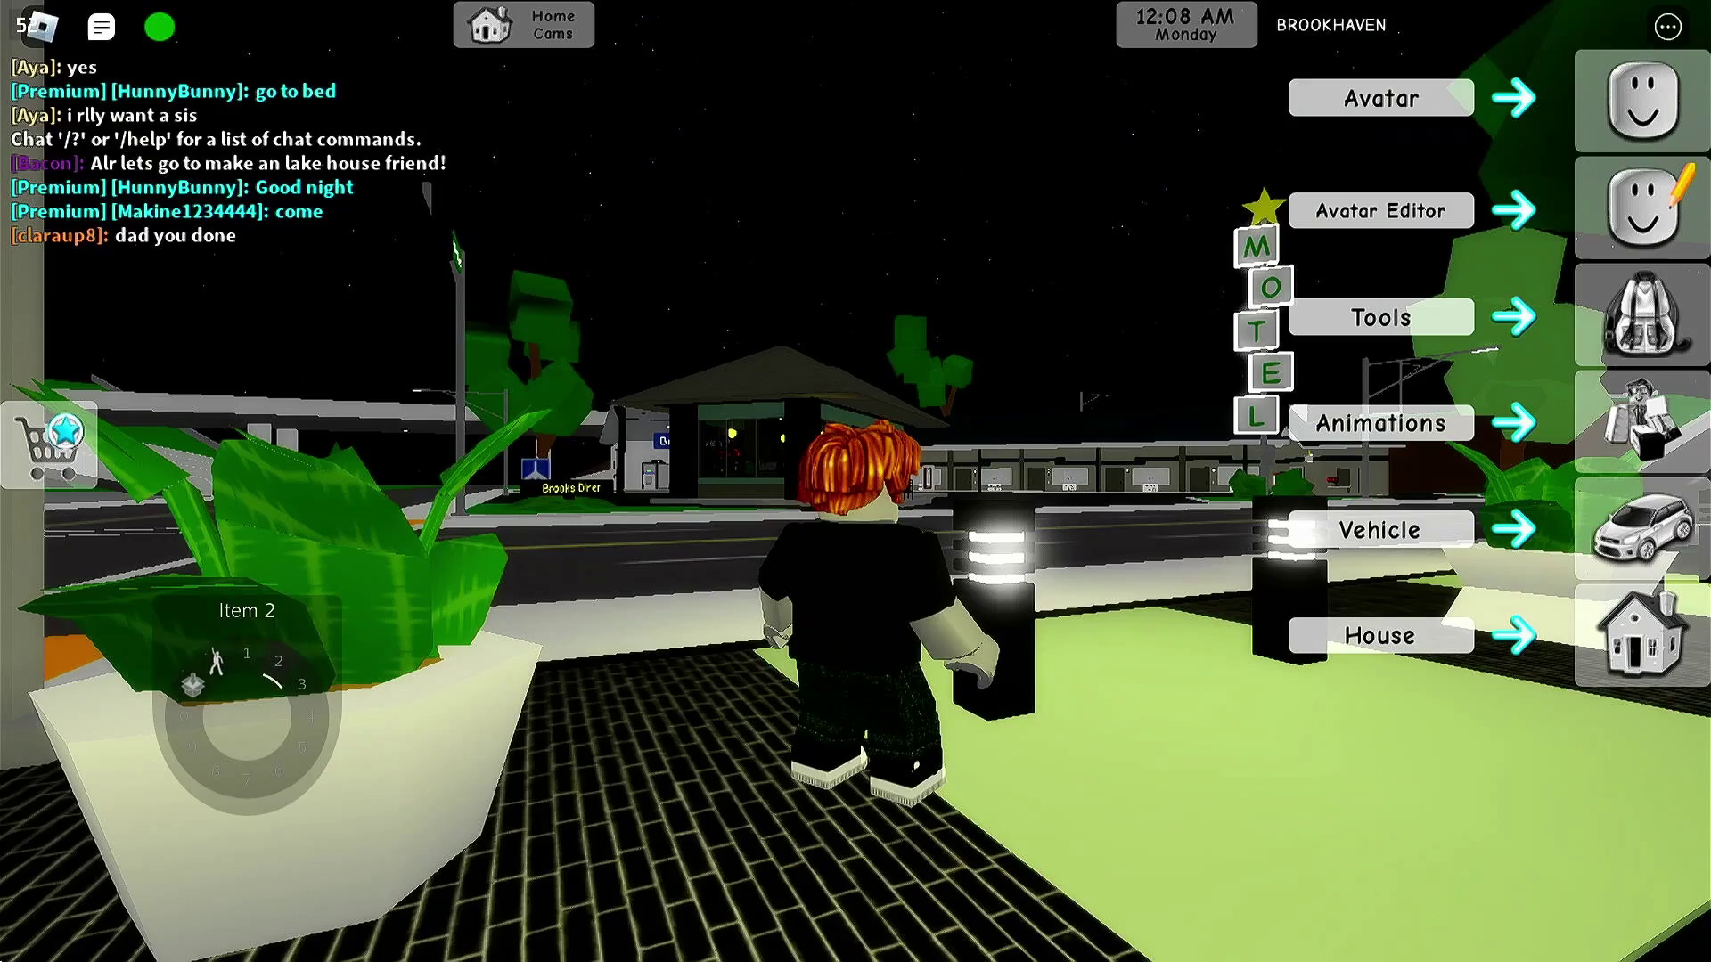
pyautogui.press('.')
pyautogui.press('w')
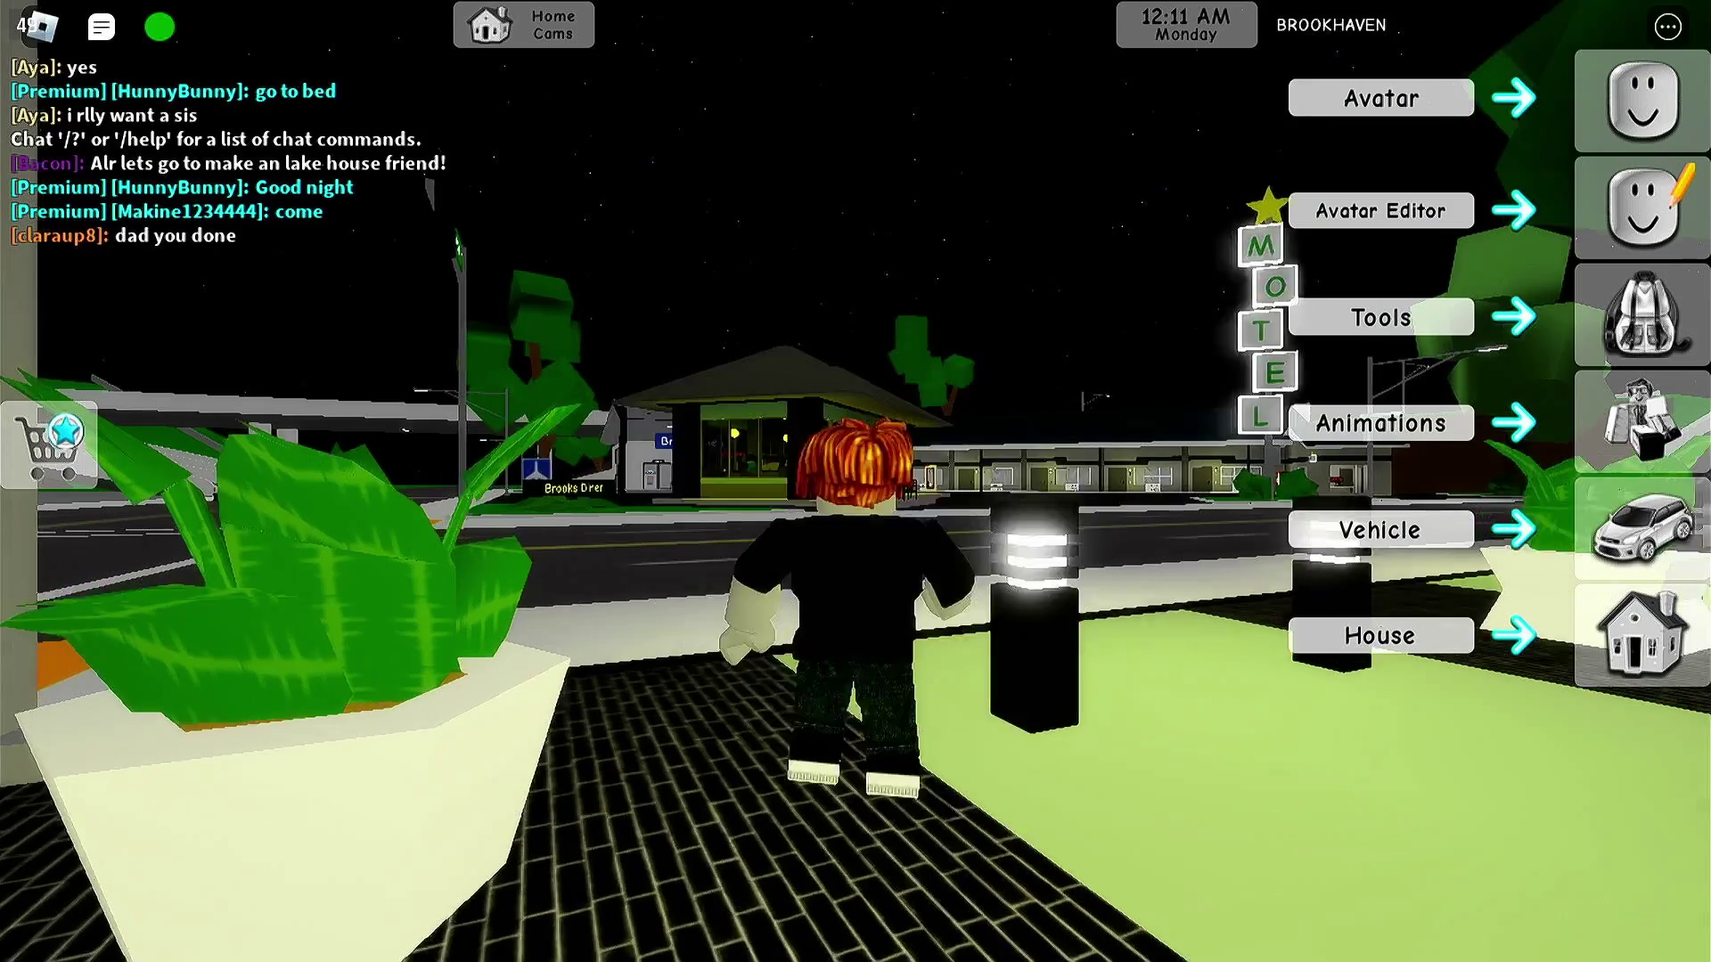
# - Run the avatar along the road, jump across the motel plaza and stop at the road edge
pyautogui.press('w')
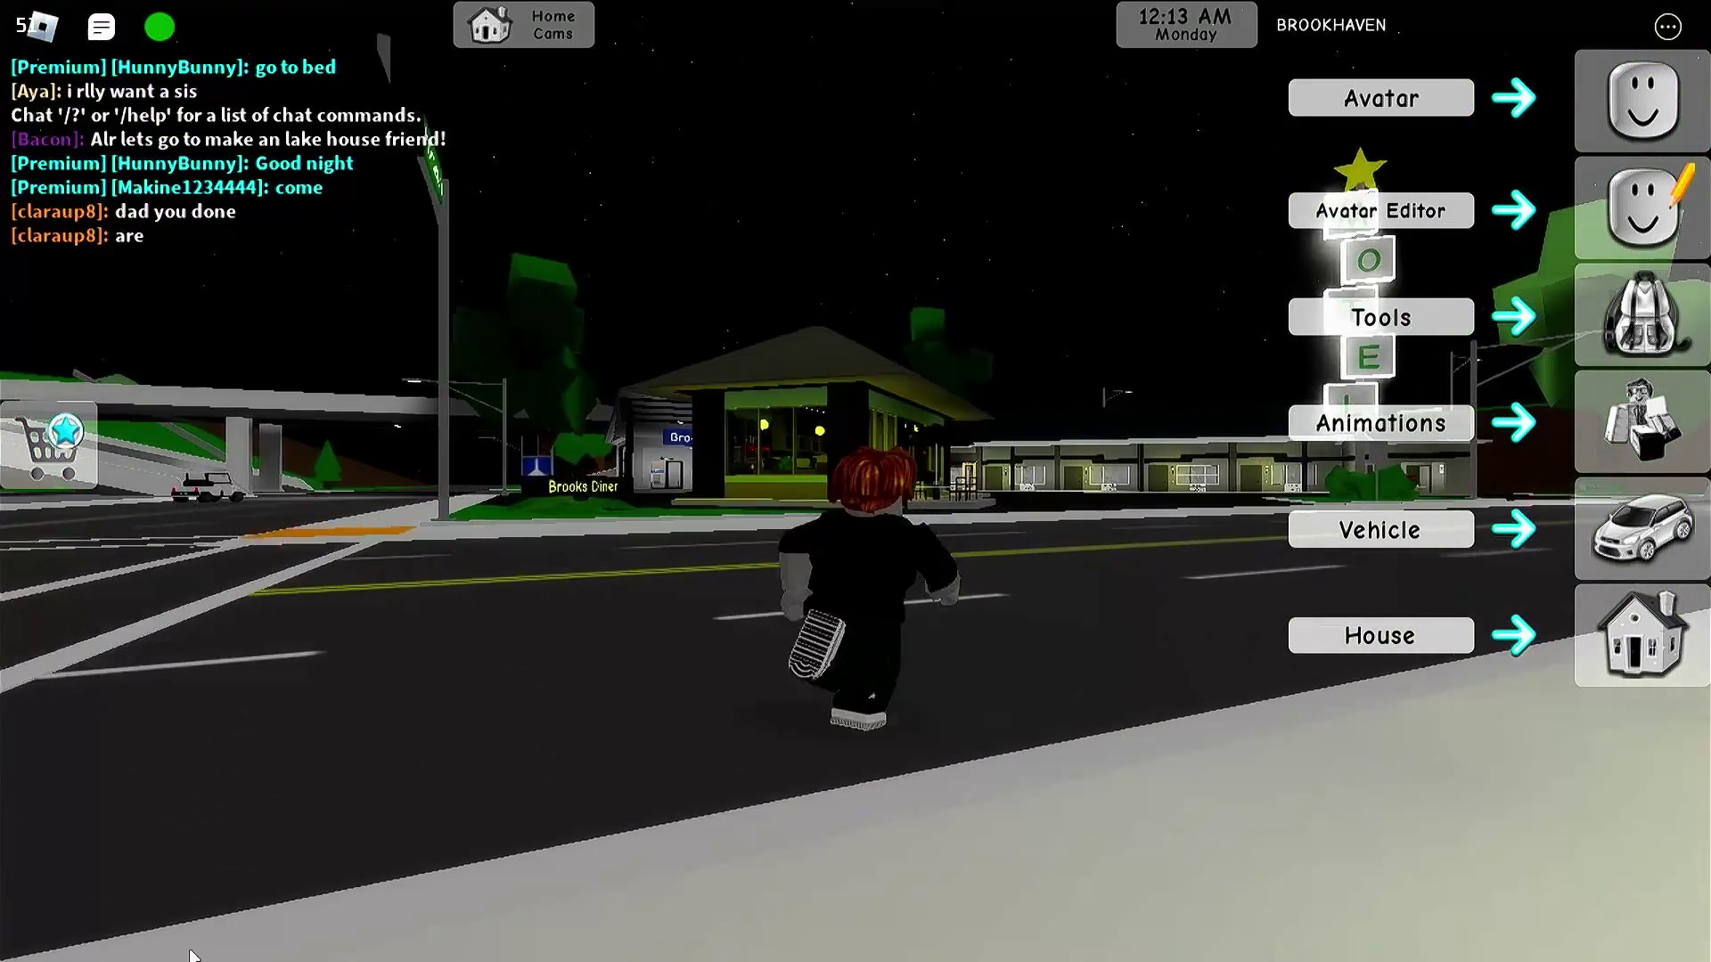
pyautogui.press('d')
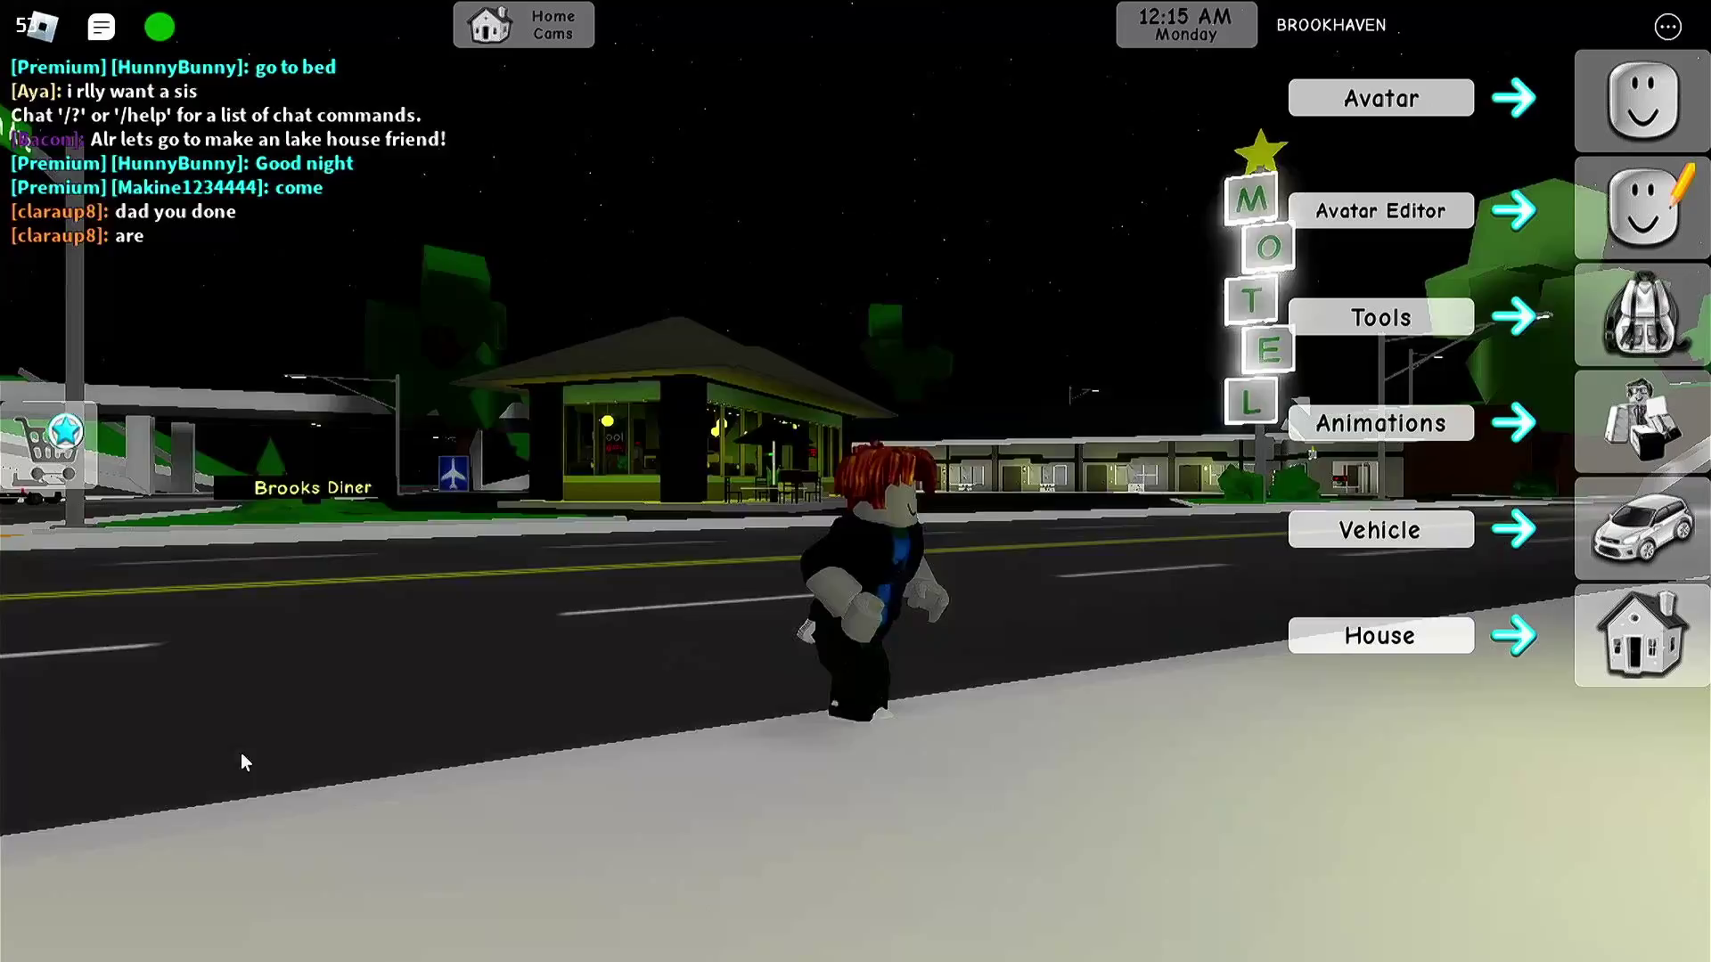
pyautogui.press('s')
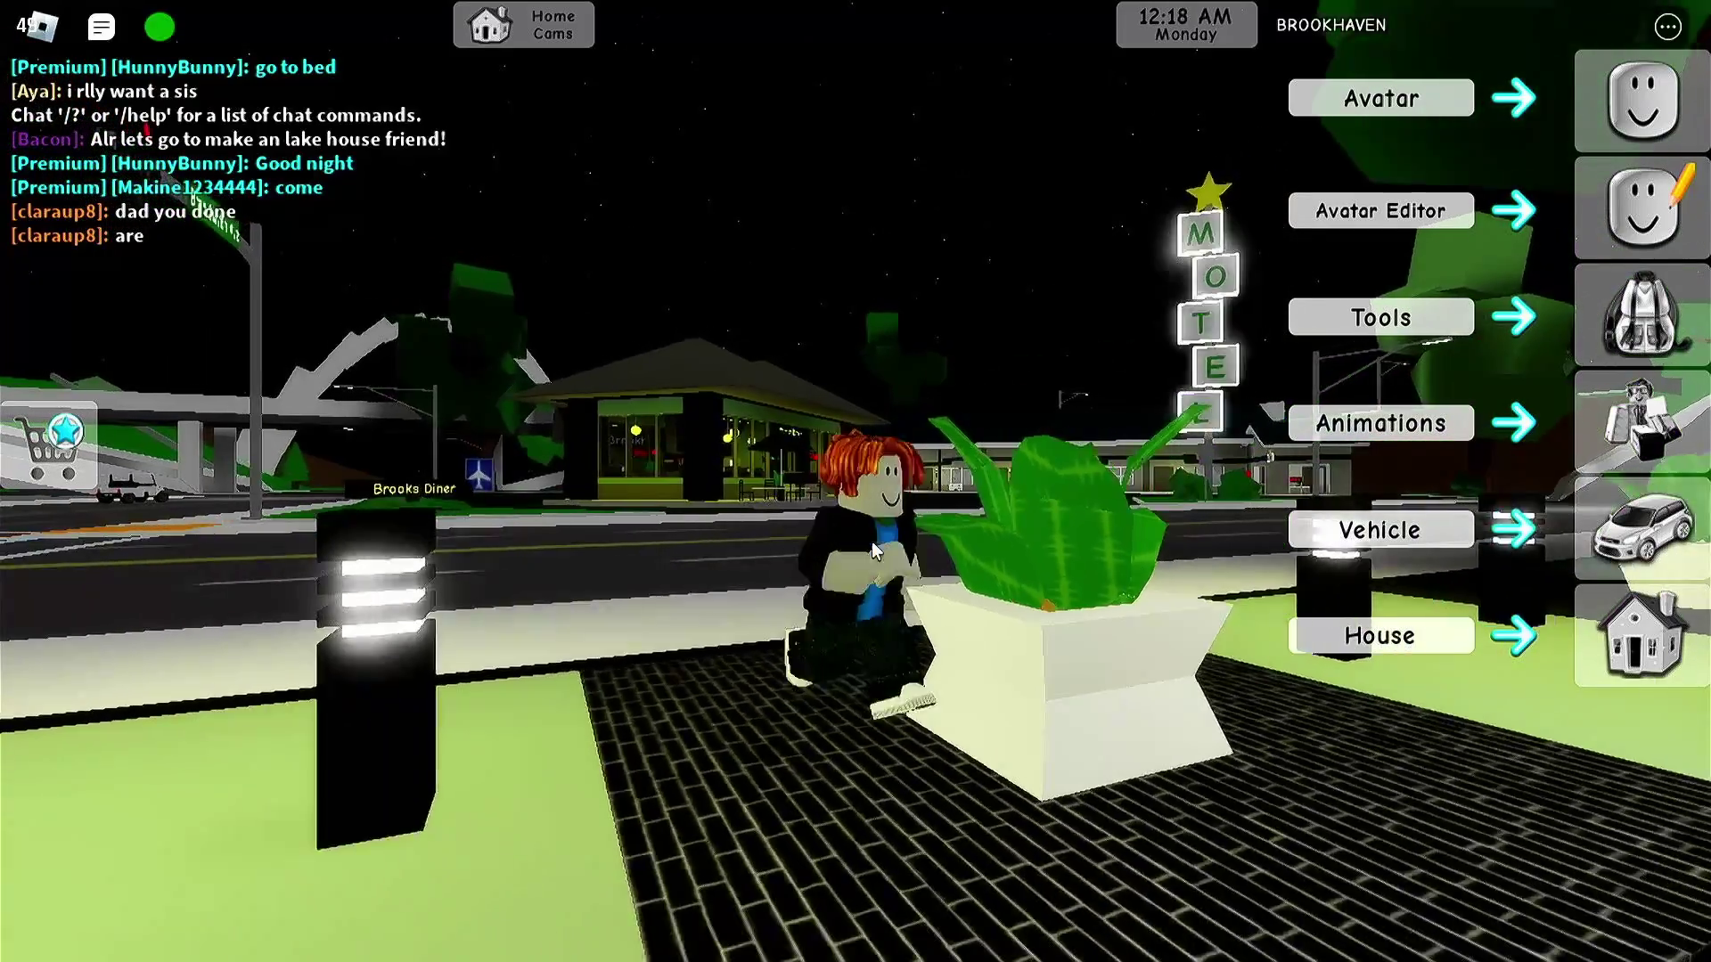
pyautogui.press('w')
pyautogui.press('space')
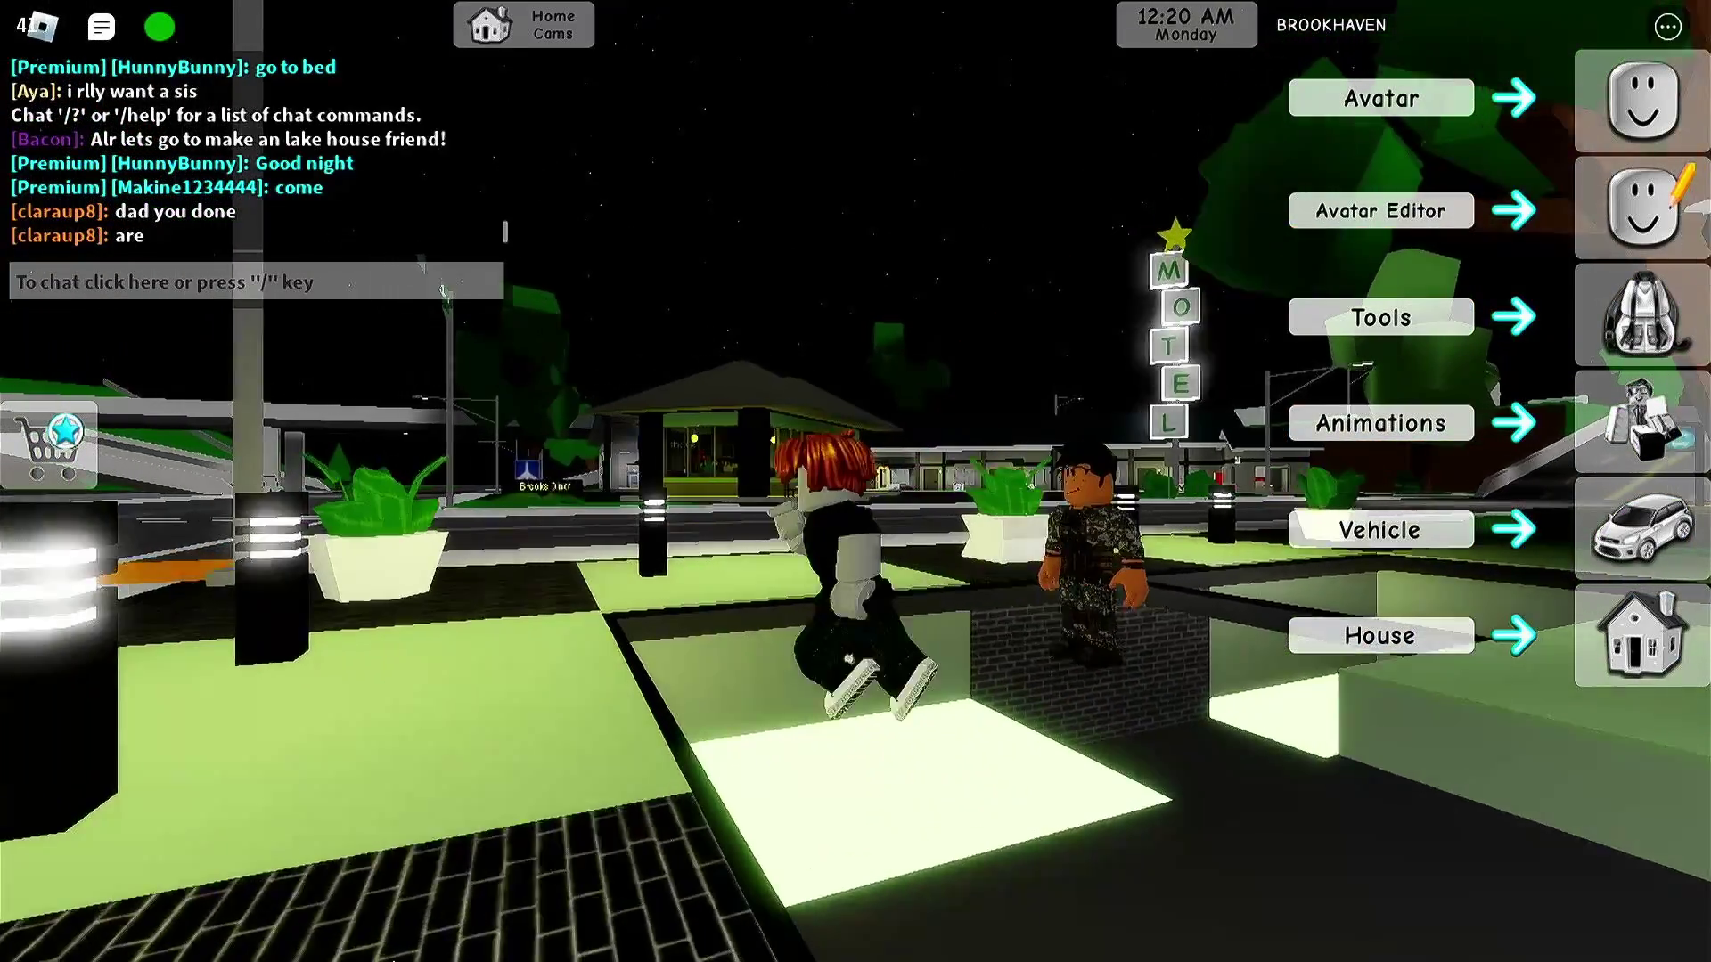
pyautogui.press('w')
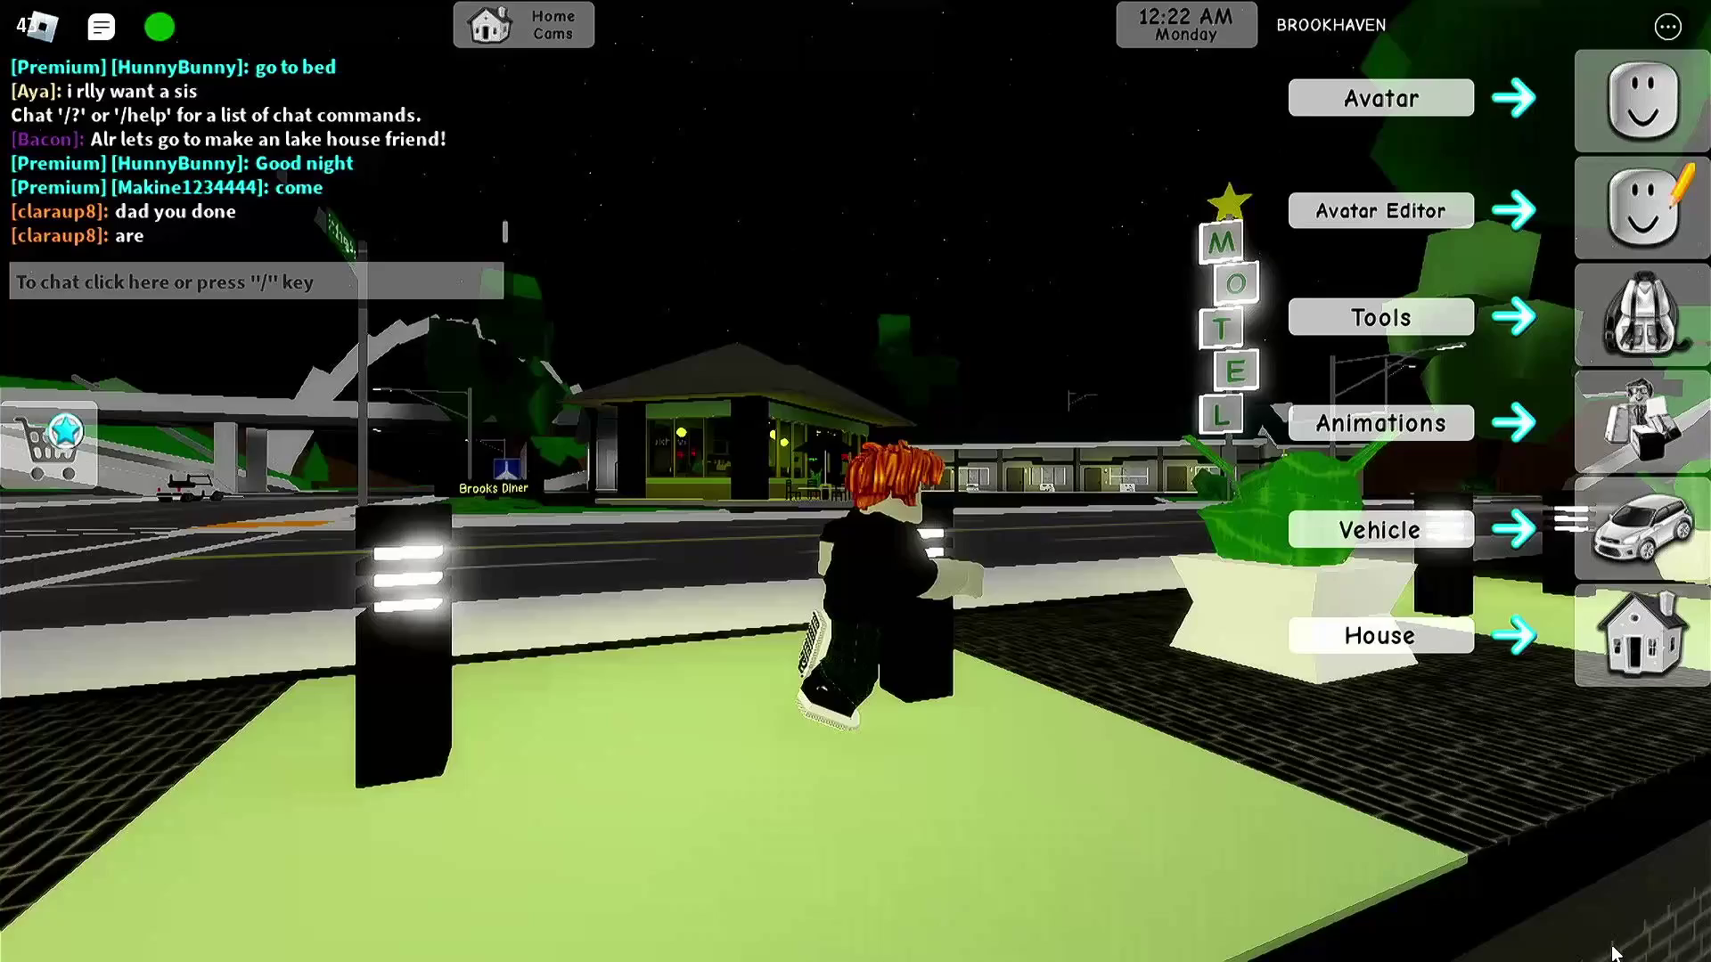
pyautogui.press('w')
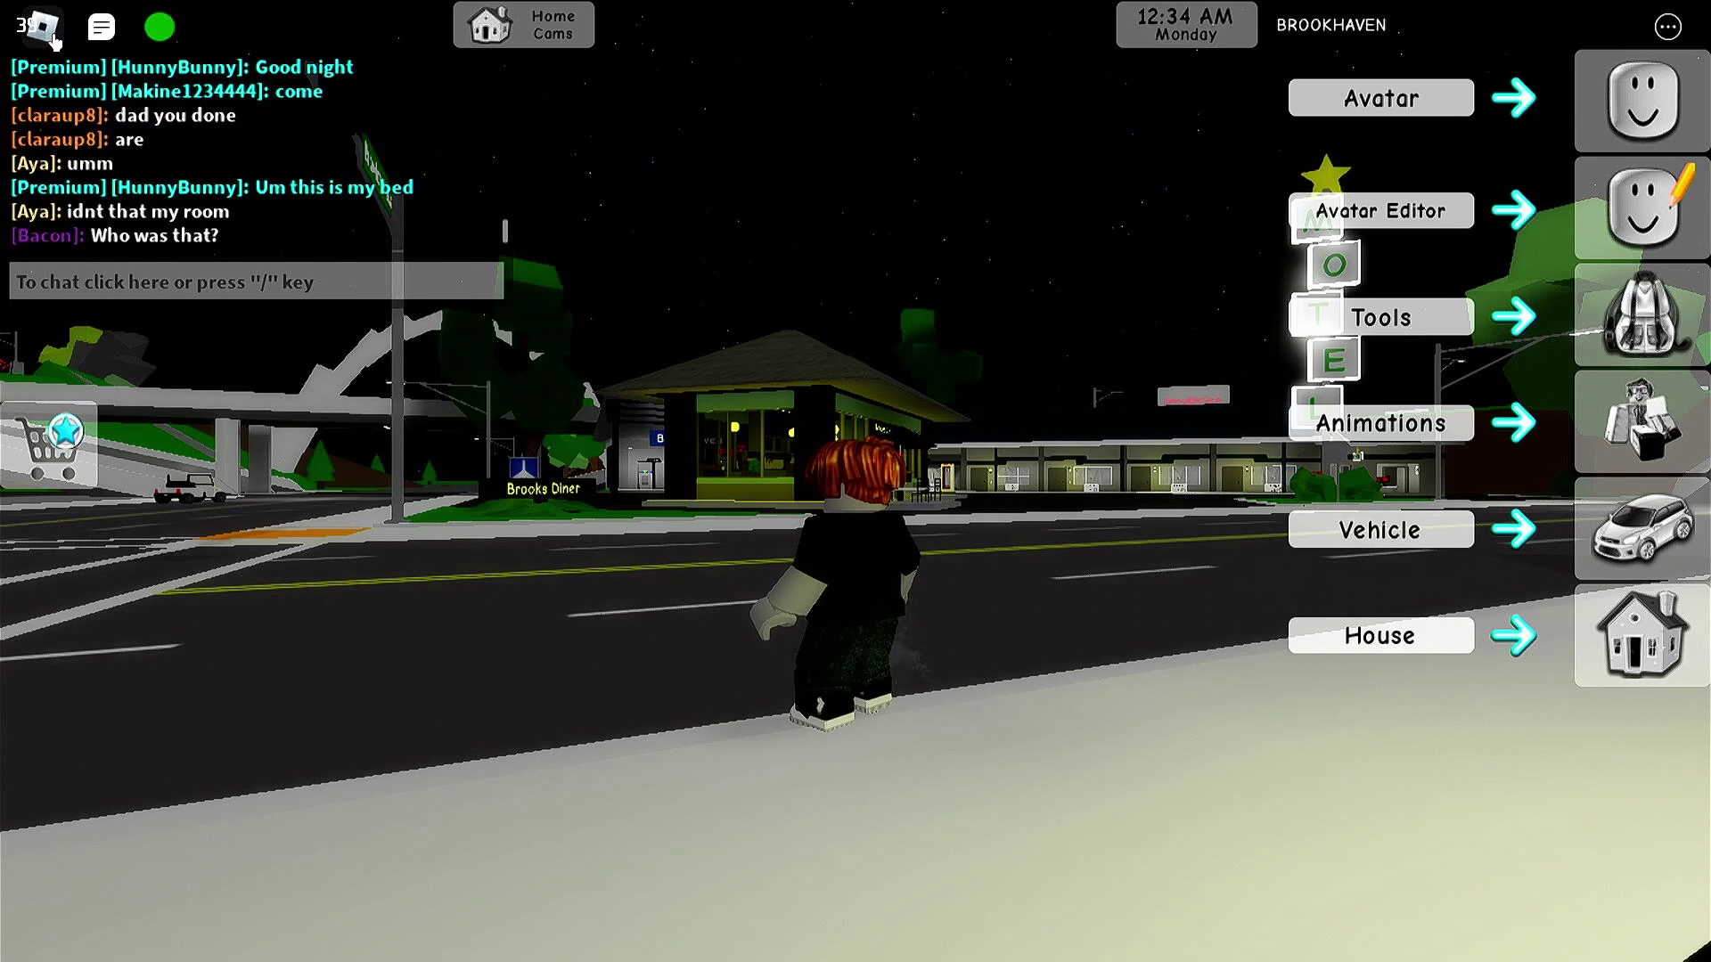
# - Load the Gamepad With Joystick Trackpad controller template for Roblox
pyautogui.click(45, 29)
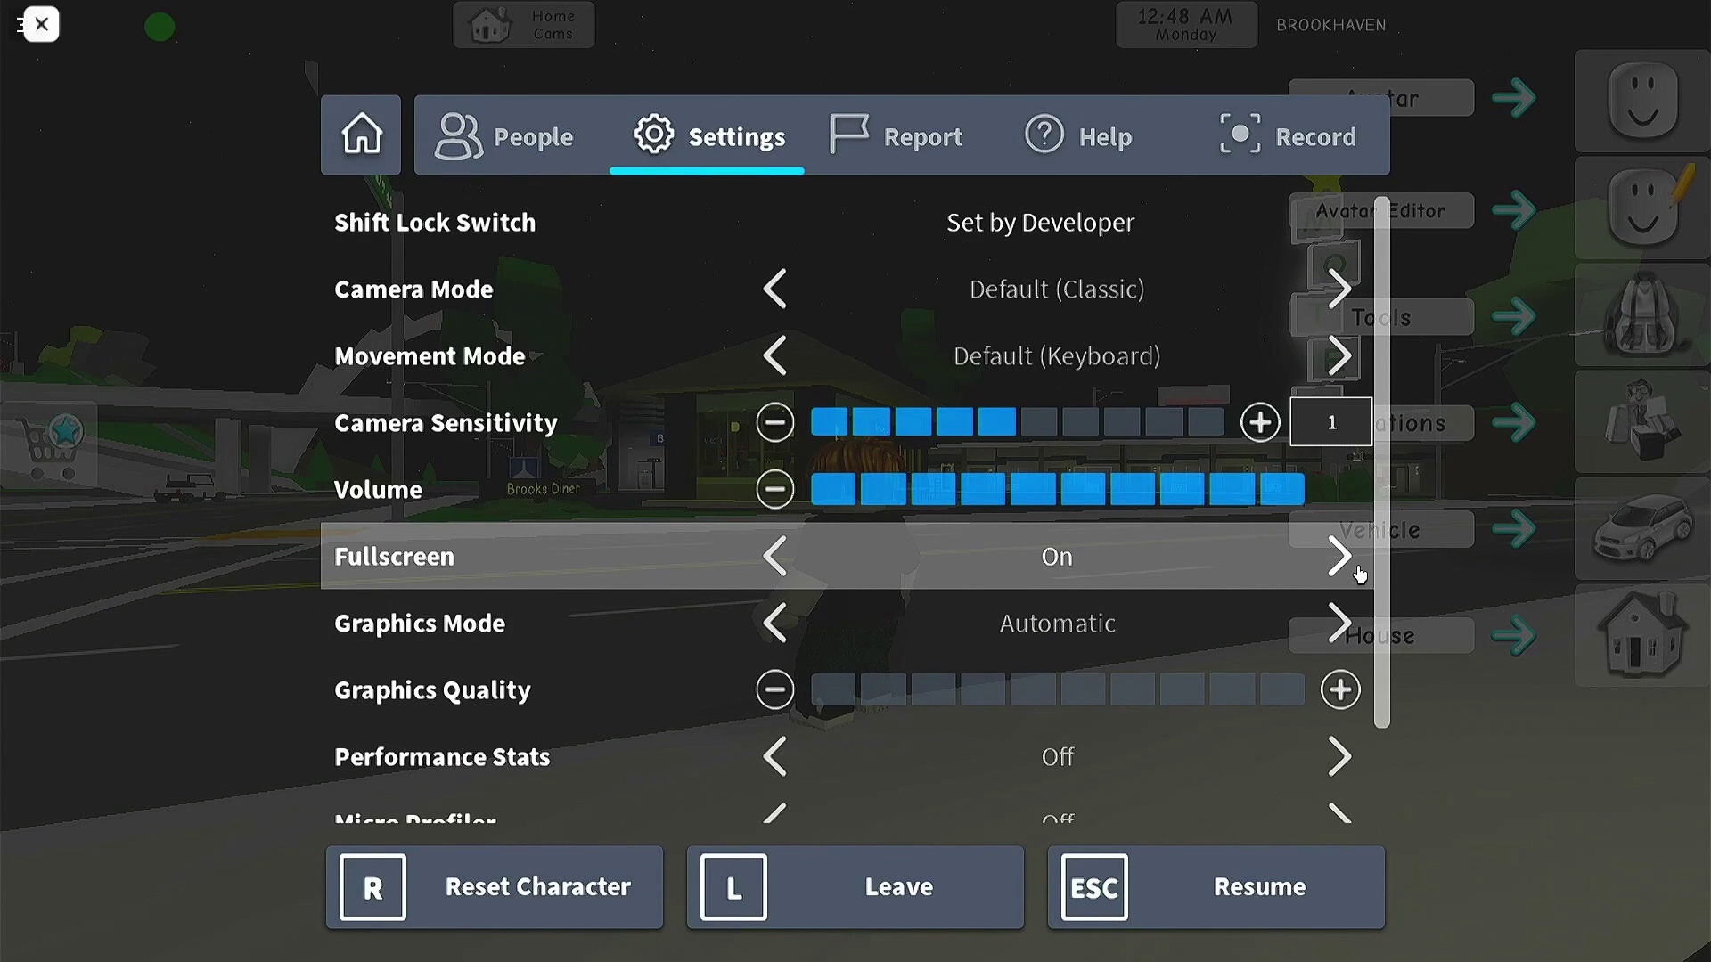
pyautogui.scroll(-2, 1359, 575)
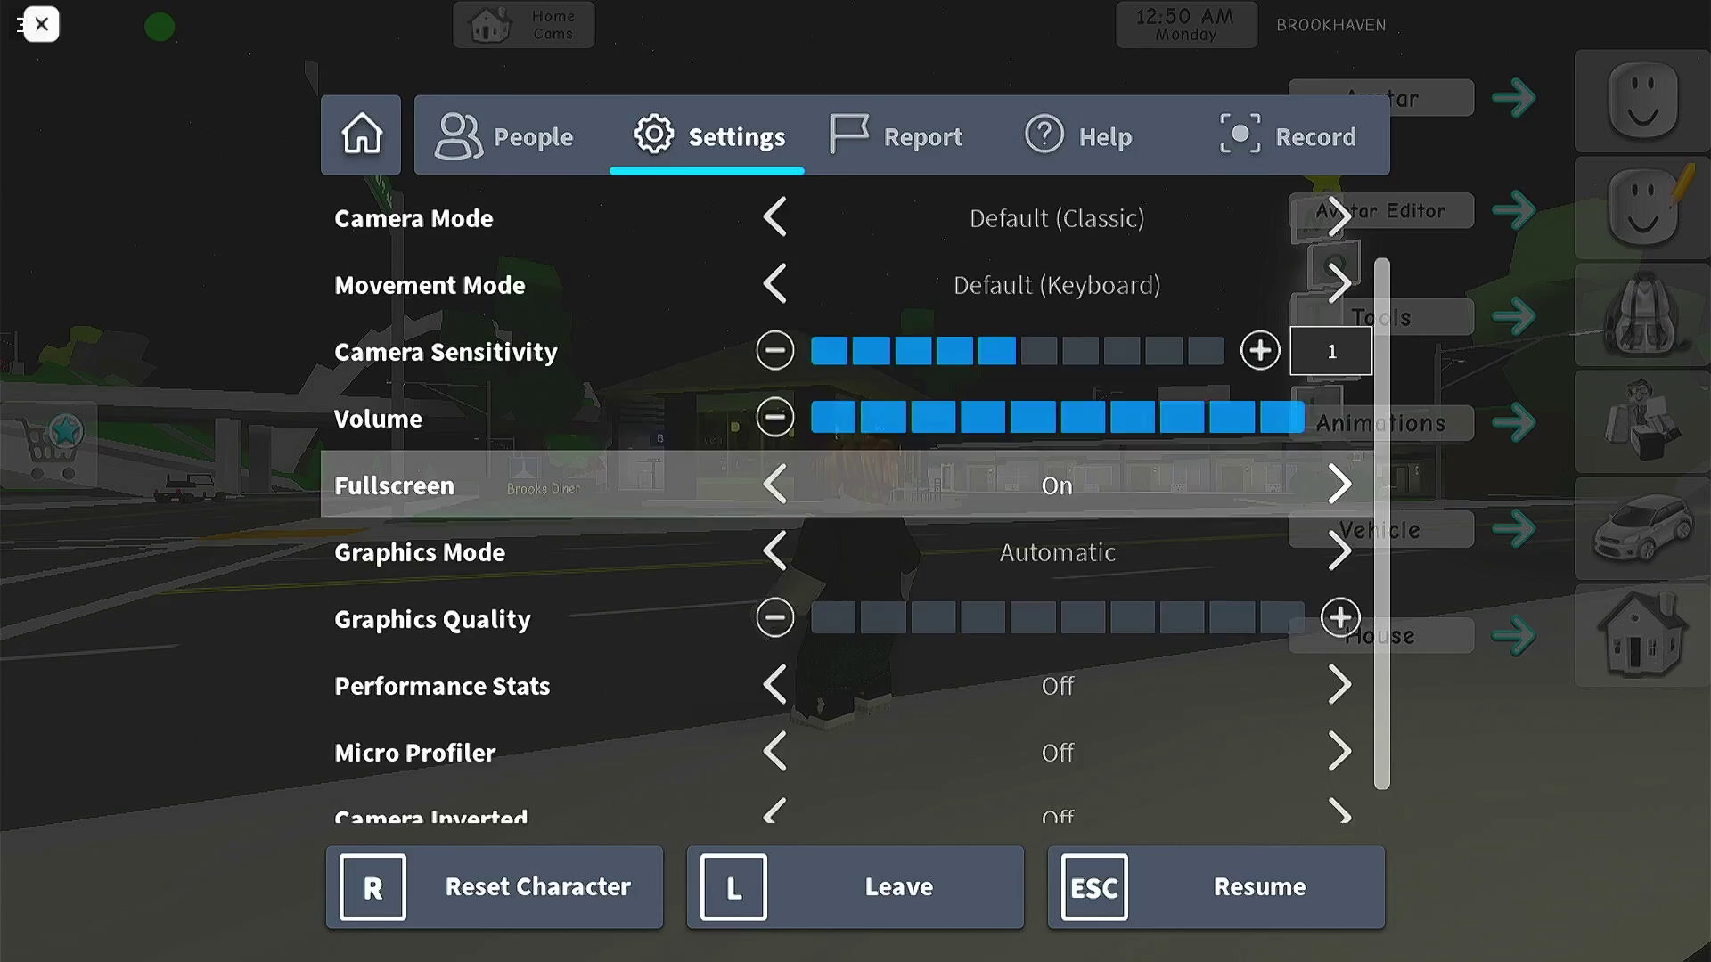
pyautogui.press('super')
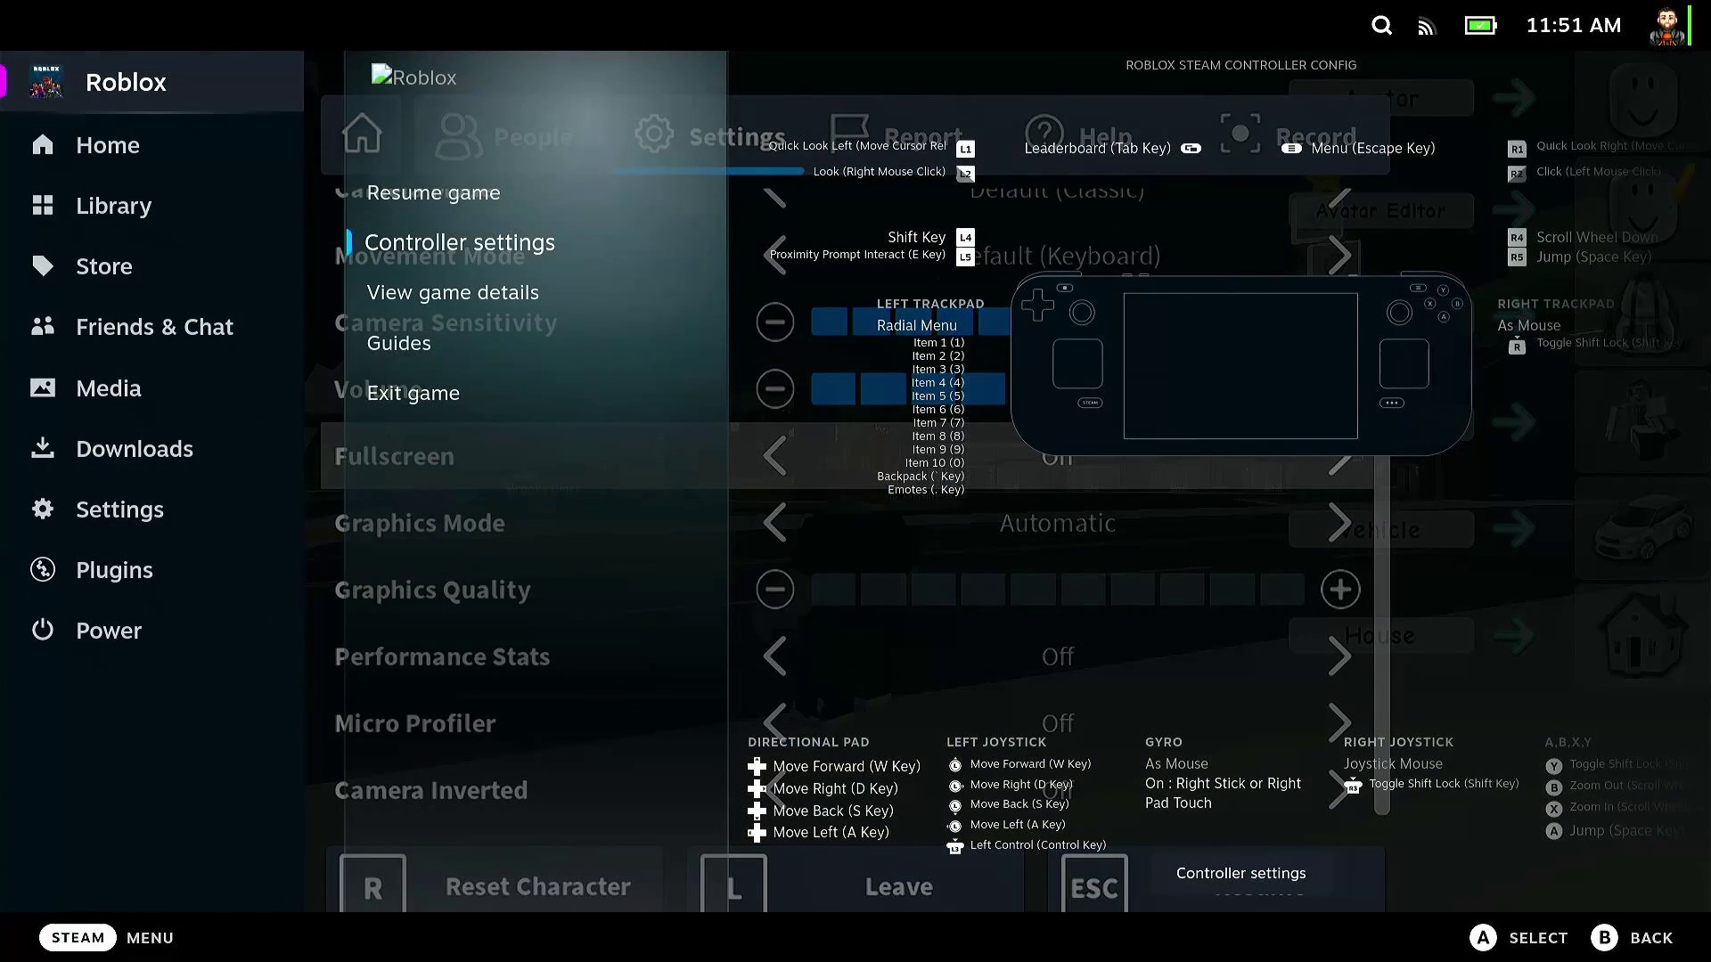
pyautogui.press('Right')
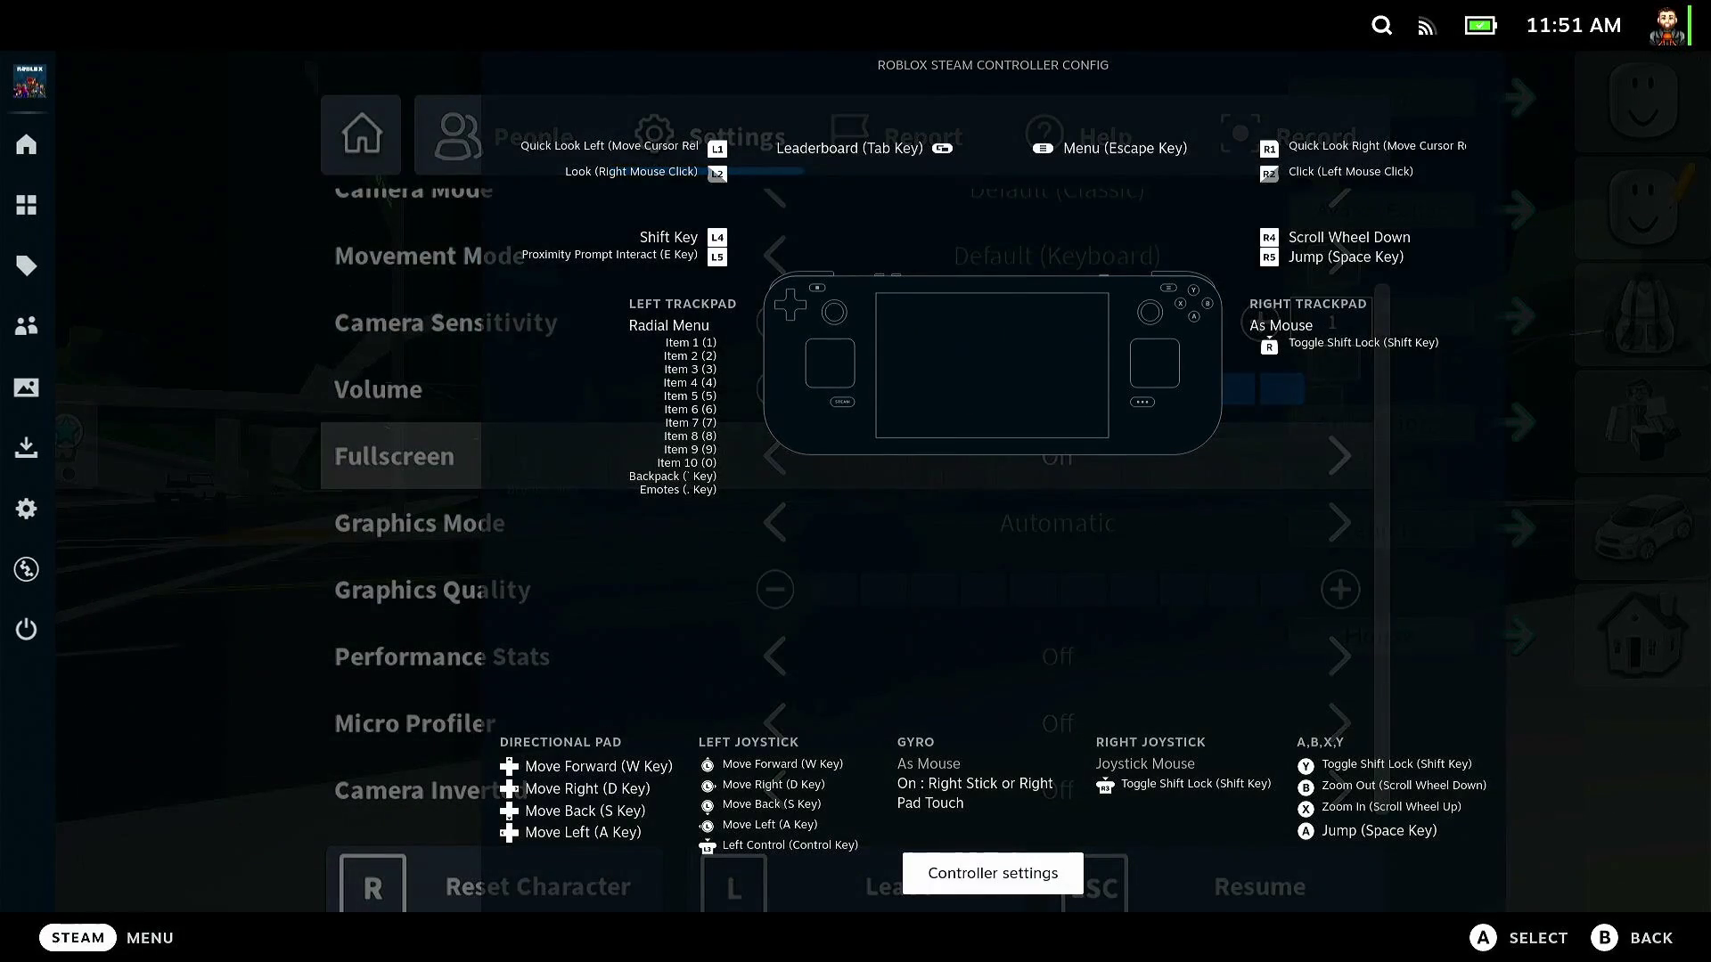
pyautogui.press('Return')
pyautogui.press('Return')
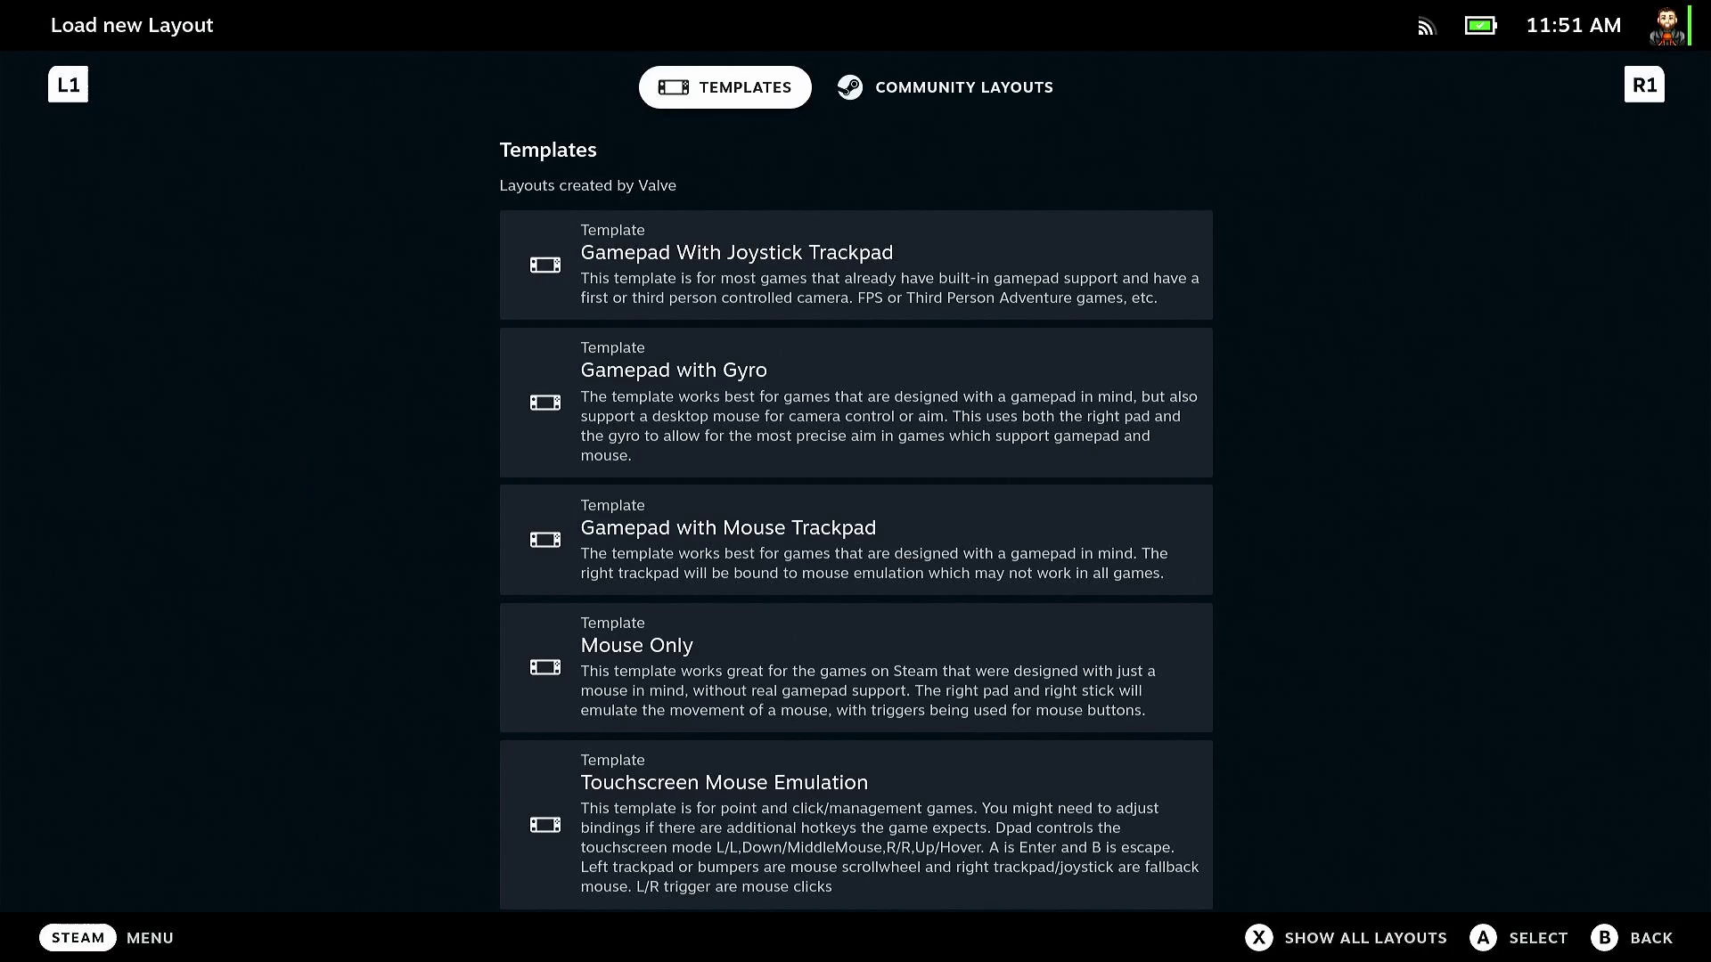
pyautogui.press('Down')
pyautogui.press('Return')
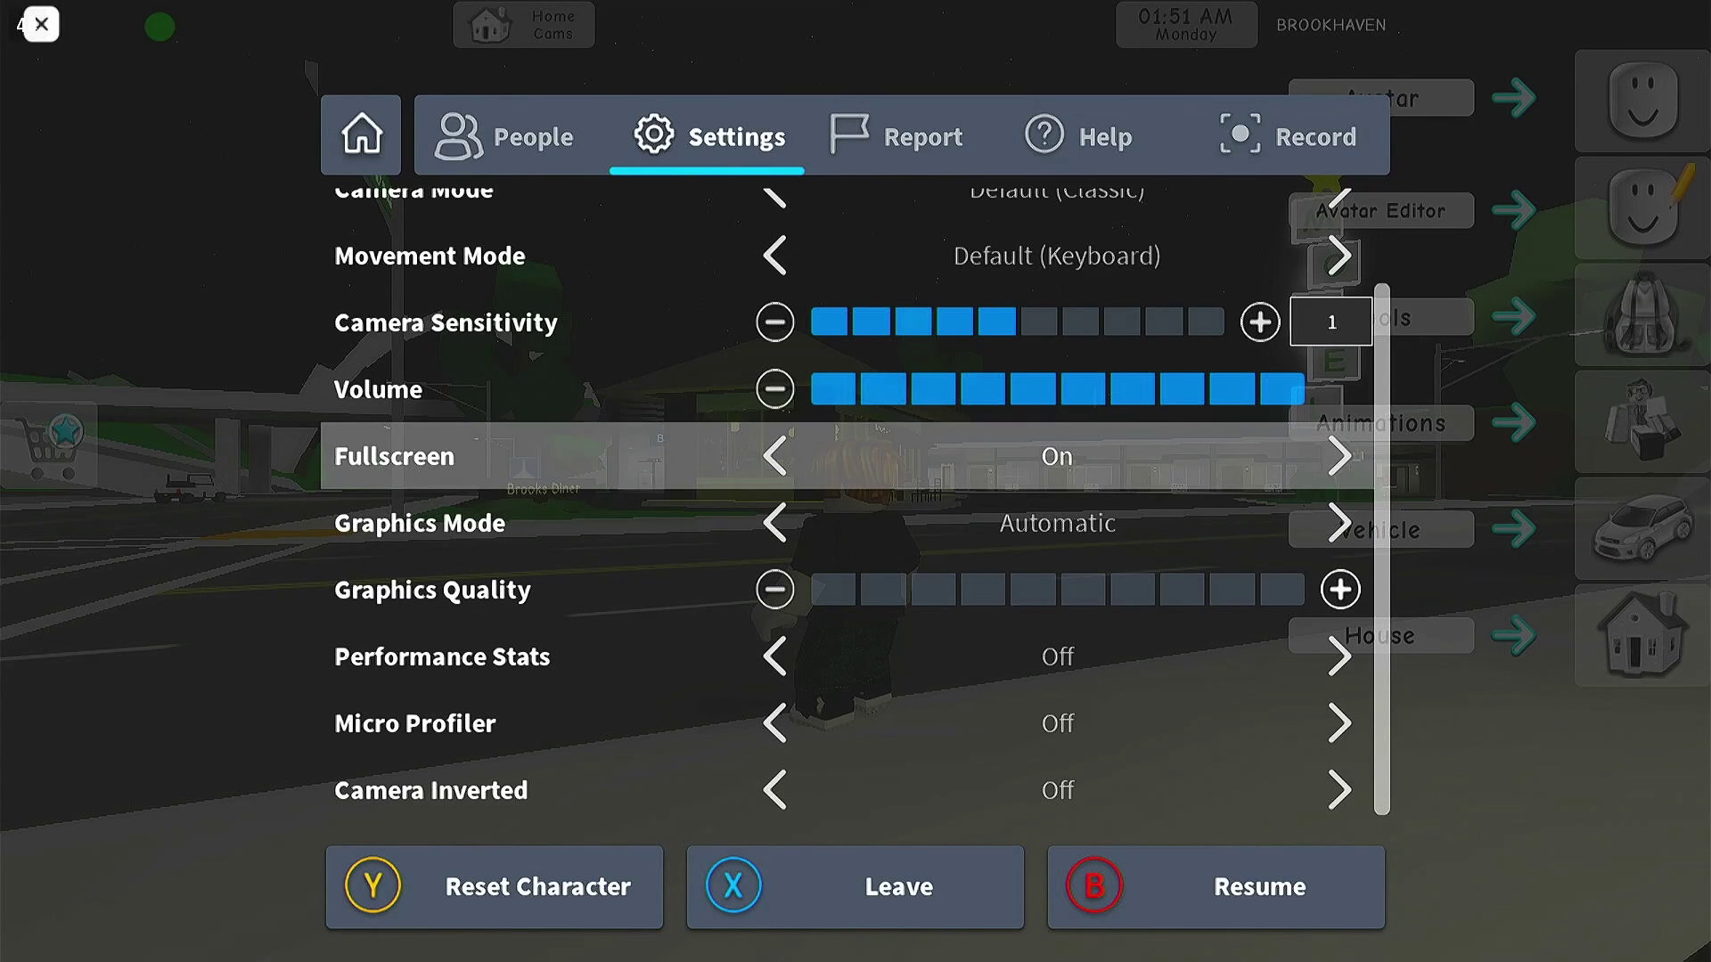
# - Set Roblox Graphics Mode to Manual at quality 5 of 10 and resume the game
pyautogui.press('Down')
pyautogui.press('Up')
pyautogui.press('Down')
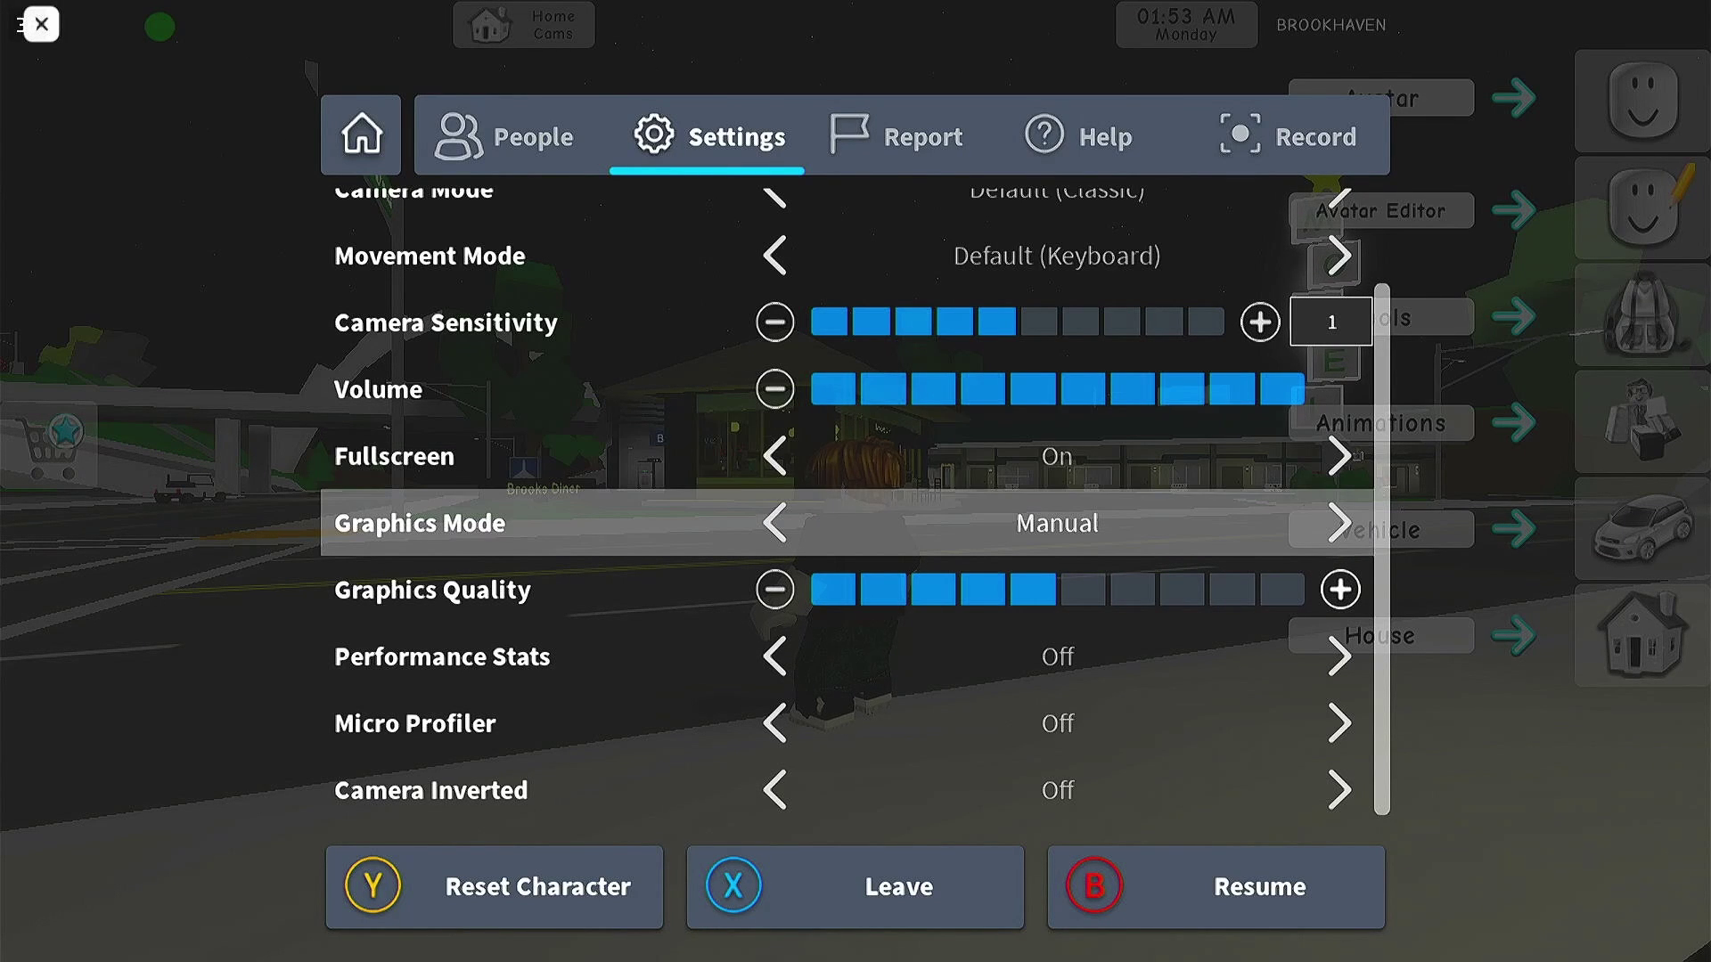
pyautogui.press('Up')
pyautogui.press('Down')
pyautogui.press('Escape')
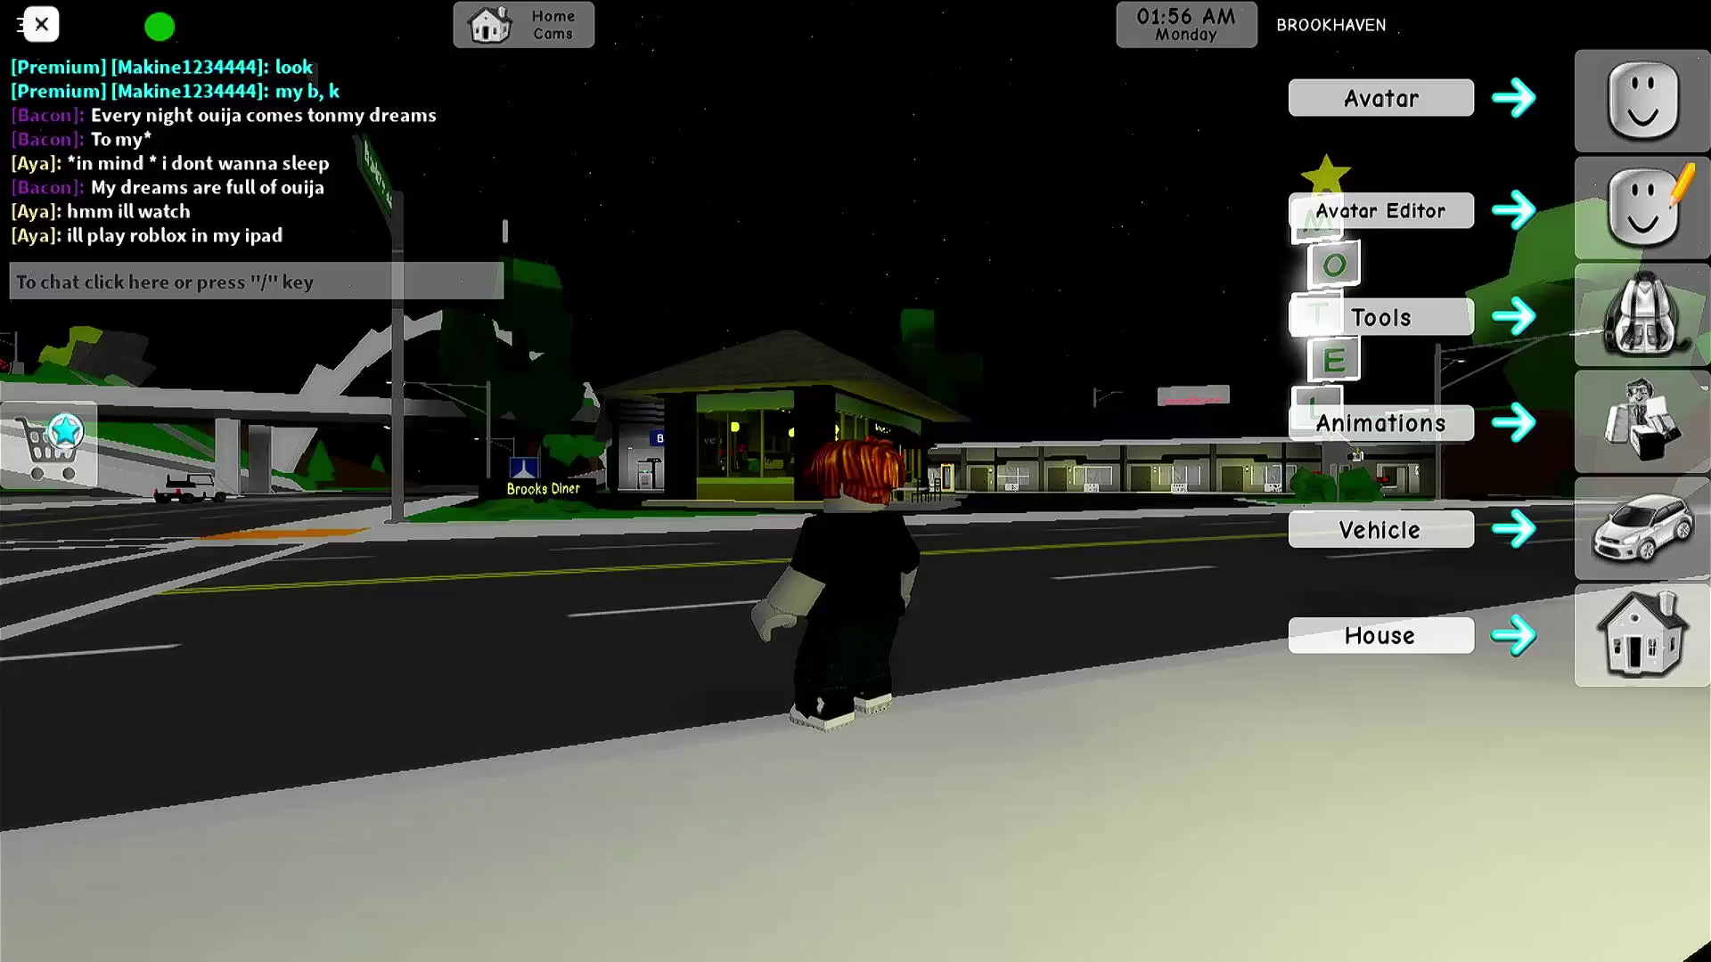
# - Run the avatar across and up the road alongside the park
pyautogui.press('w')
pyautogui.press('s')
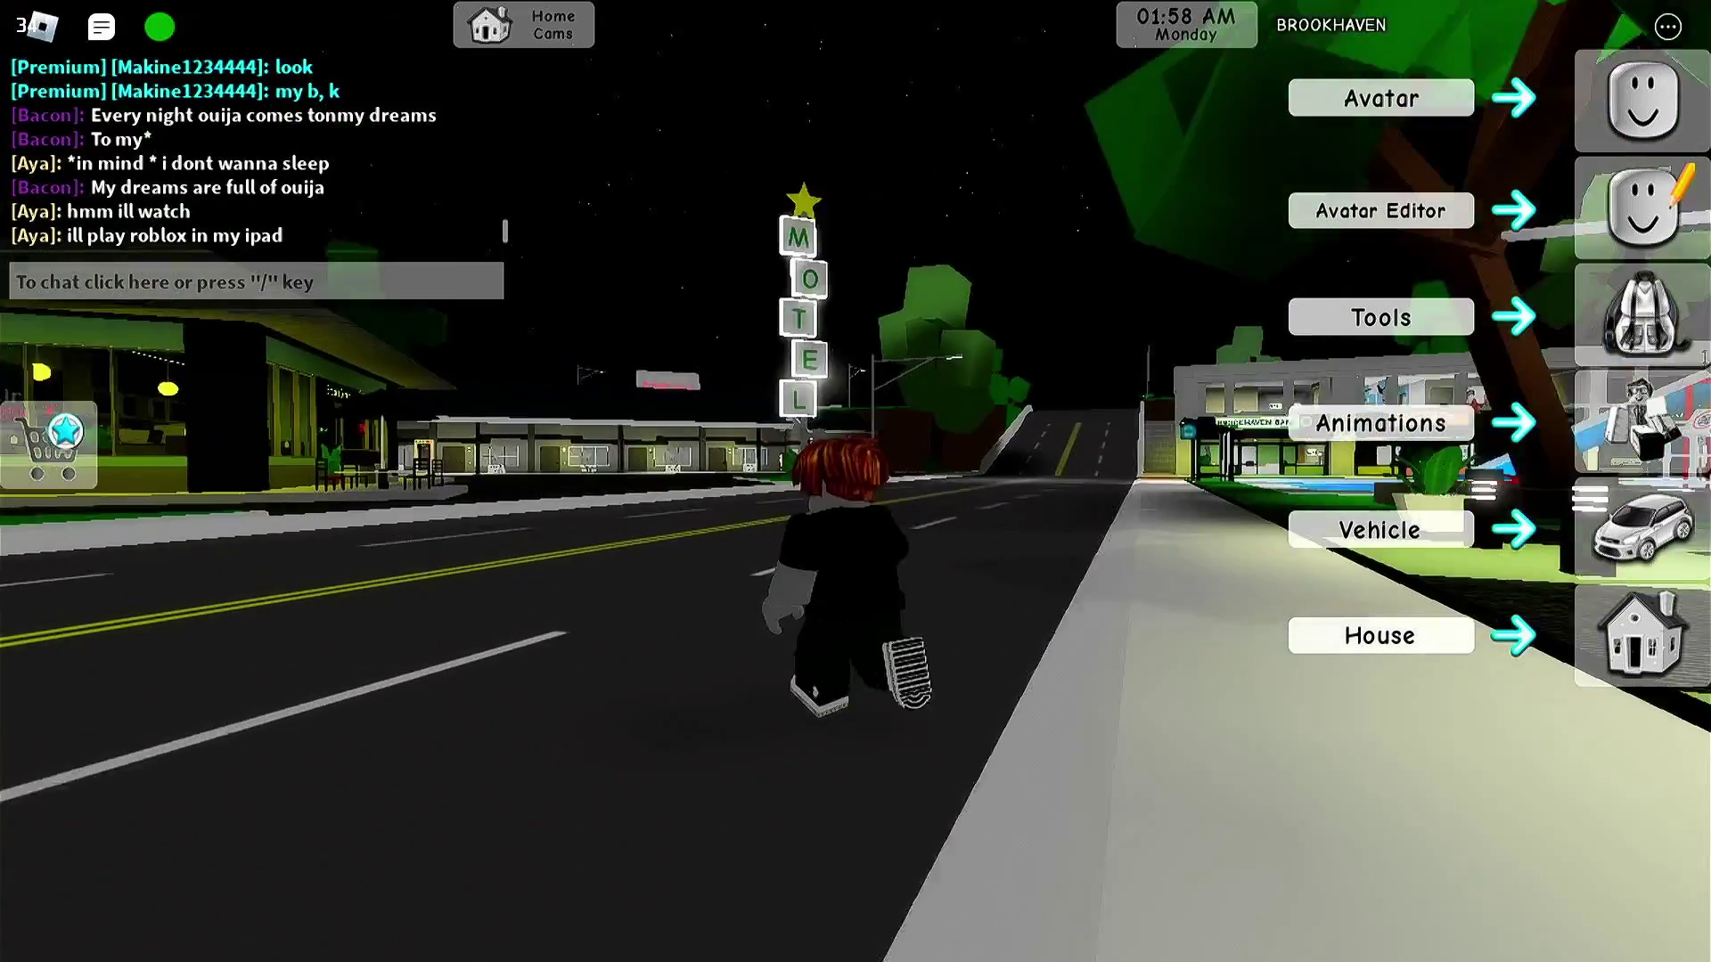
pyautogui.press('w')
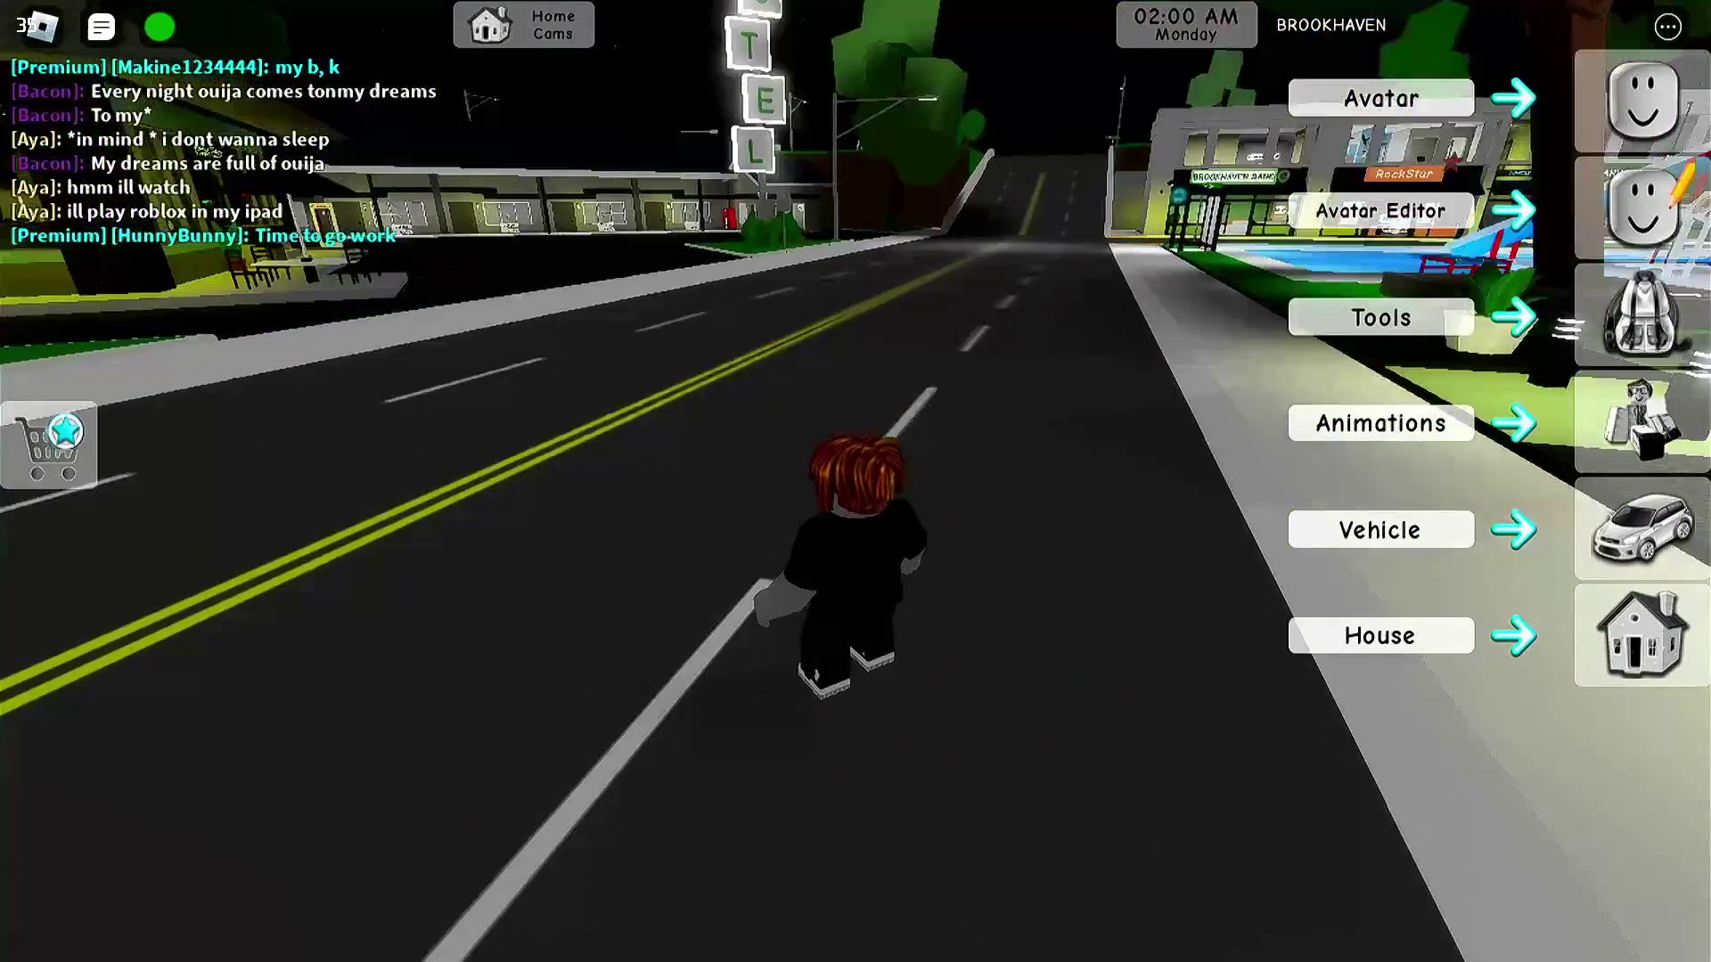
pyautogui.press('d')
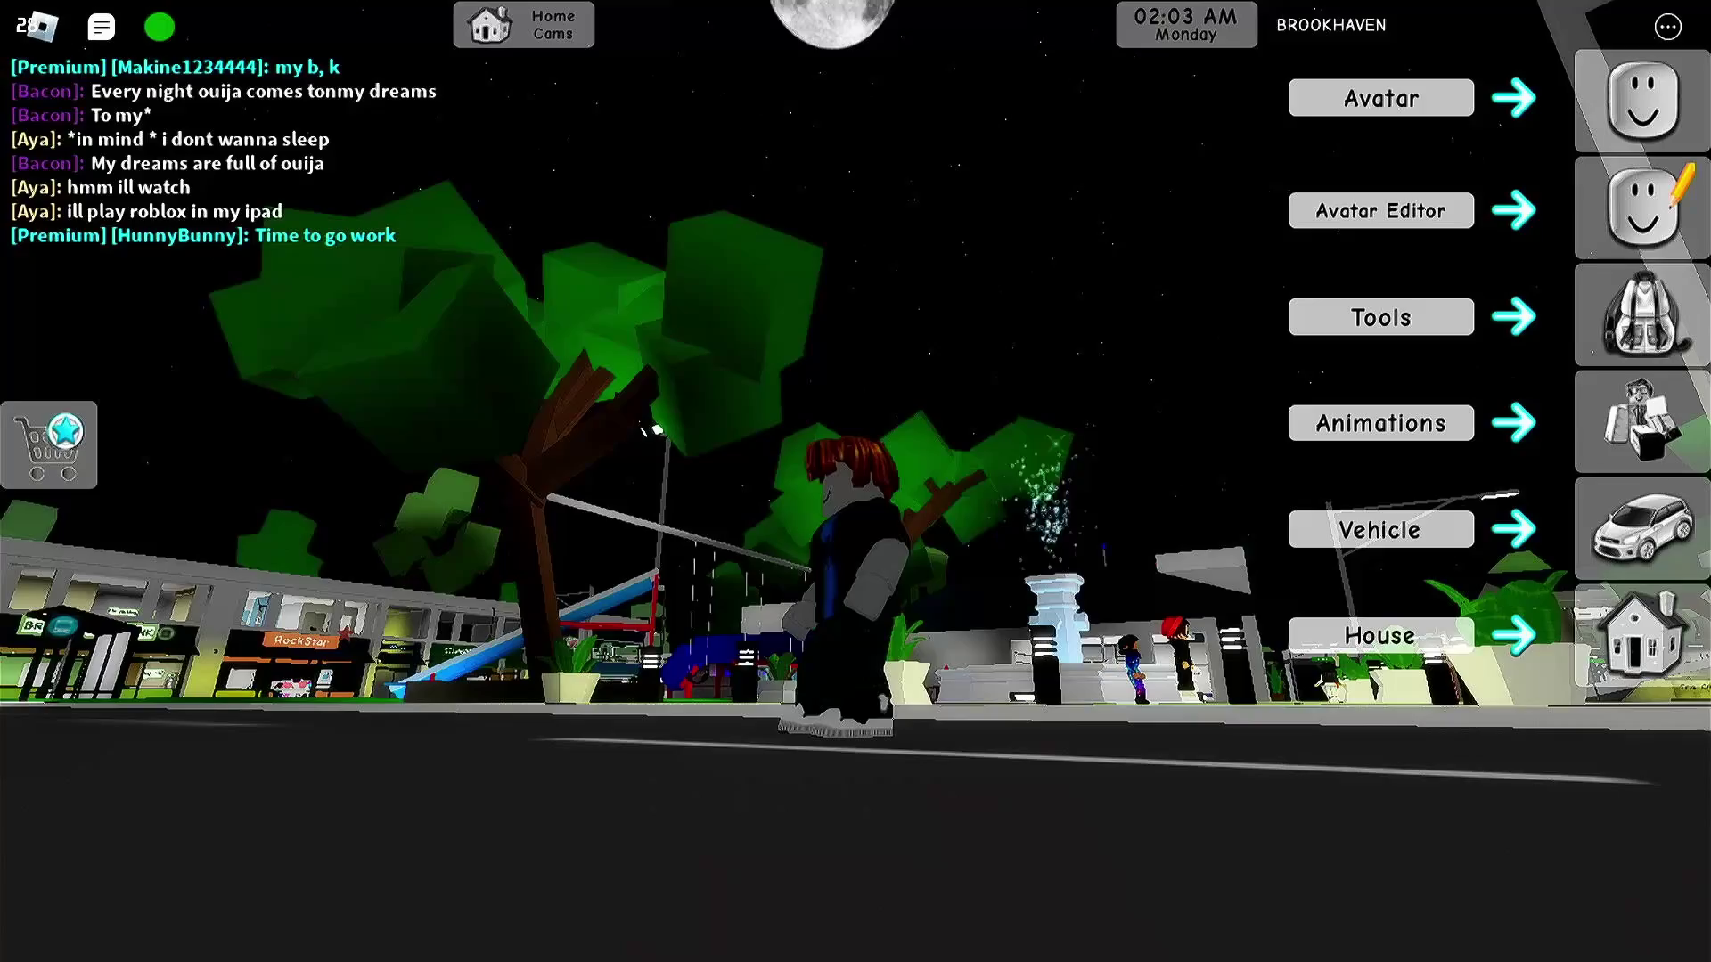
pyautogui.press('a')
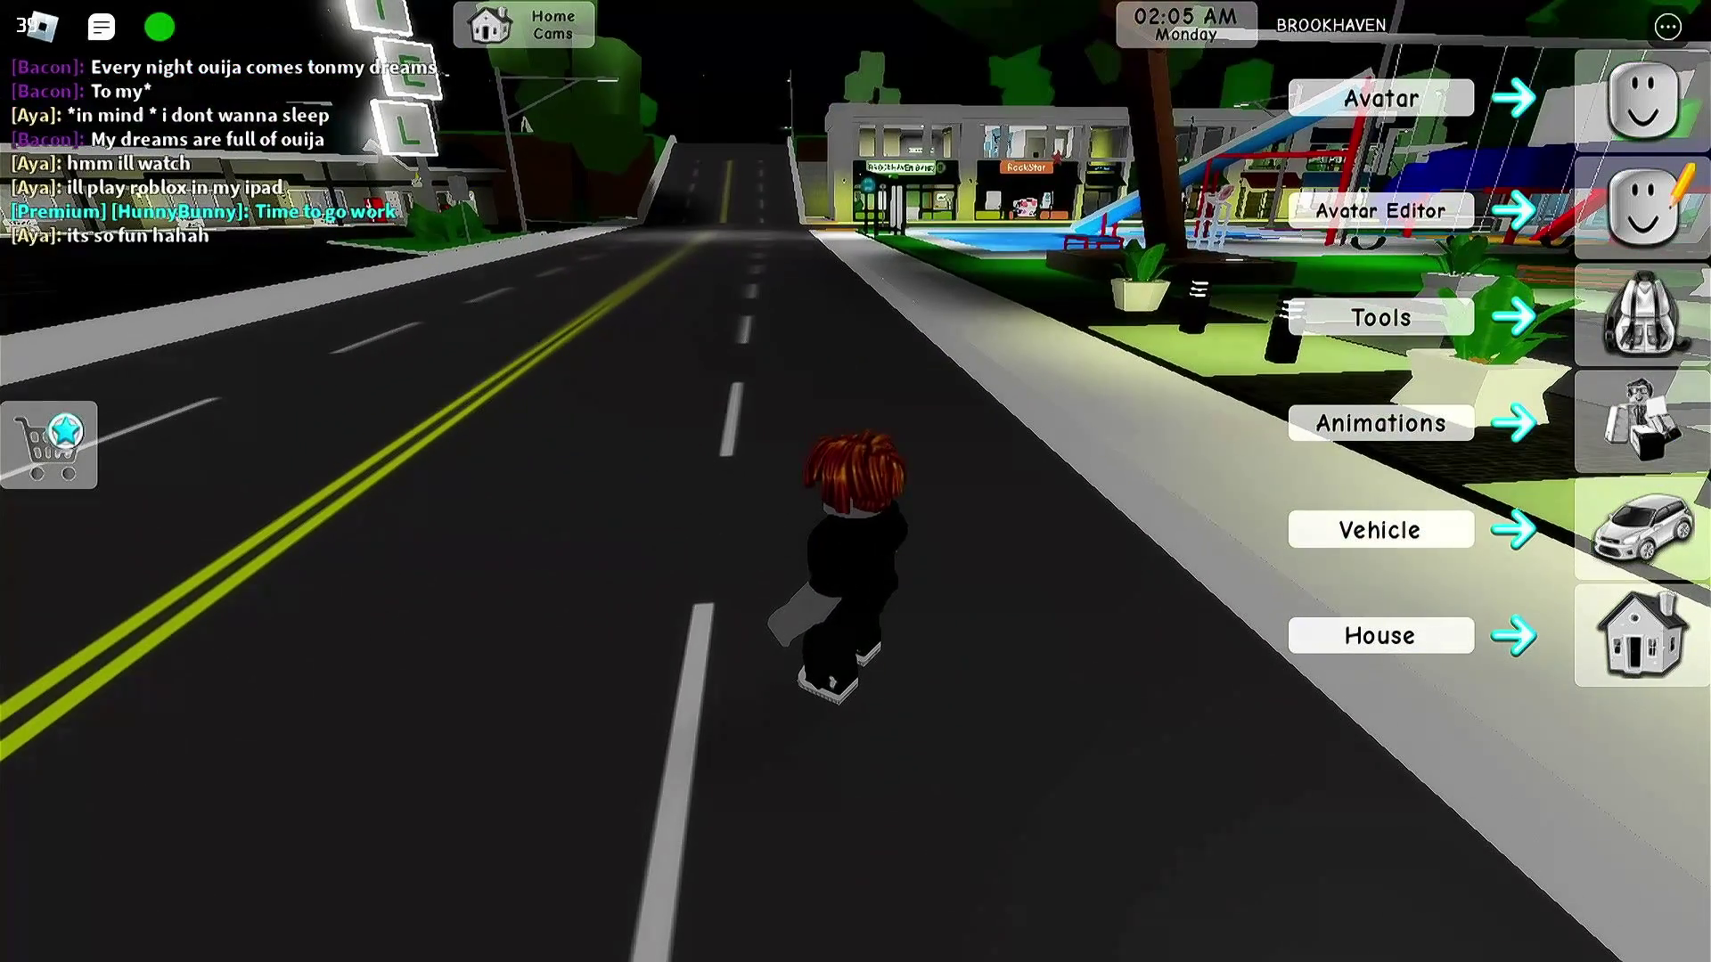
pyautogui.press('d')
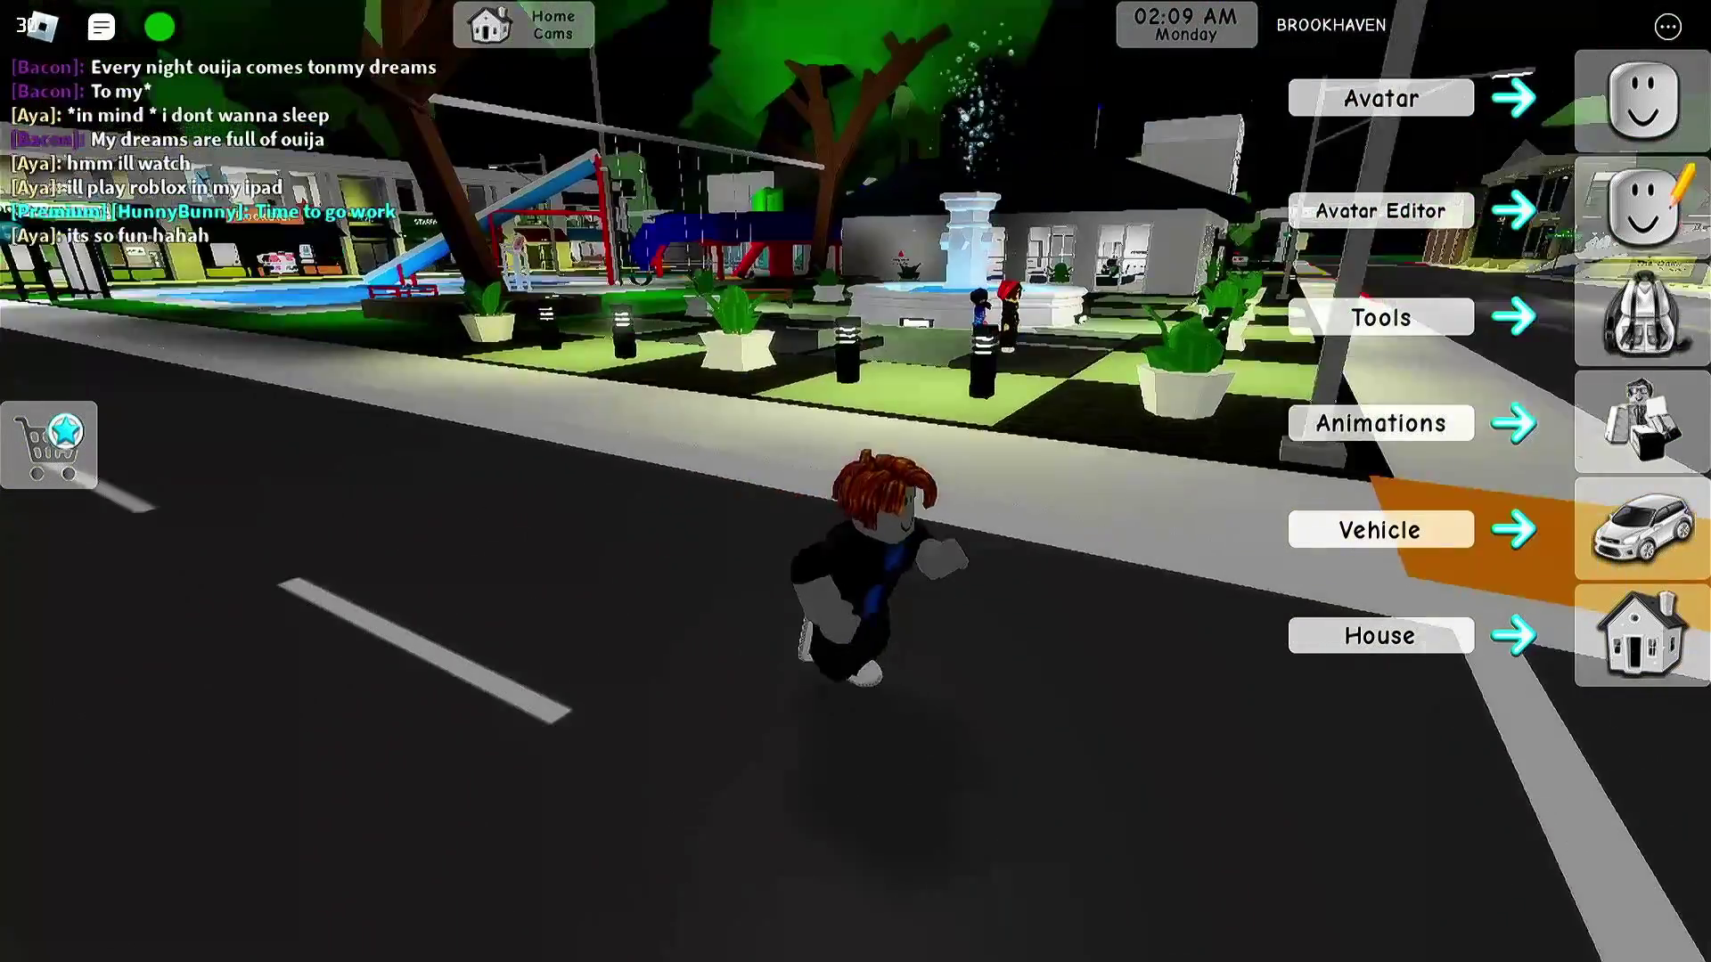
# - Run through the park intersections past the fountain plaza to the police station
pyautogui.press('d')
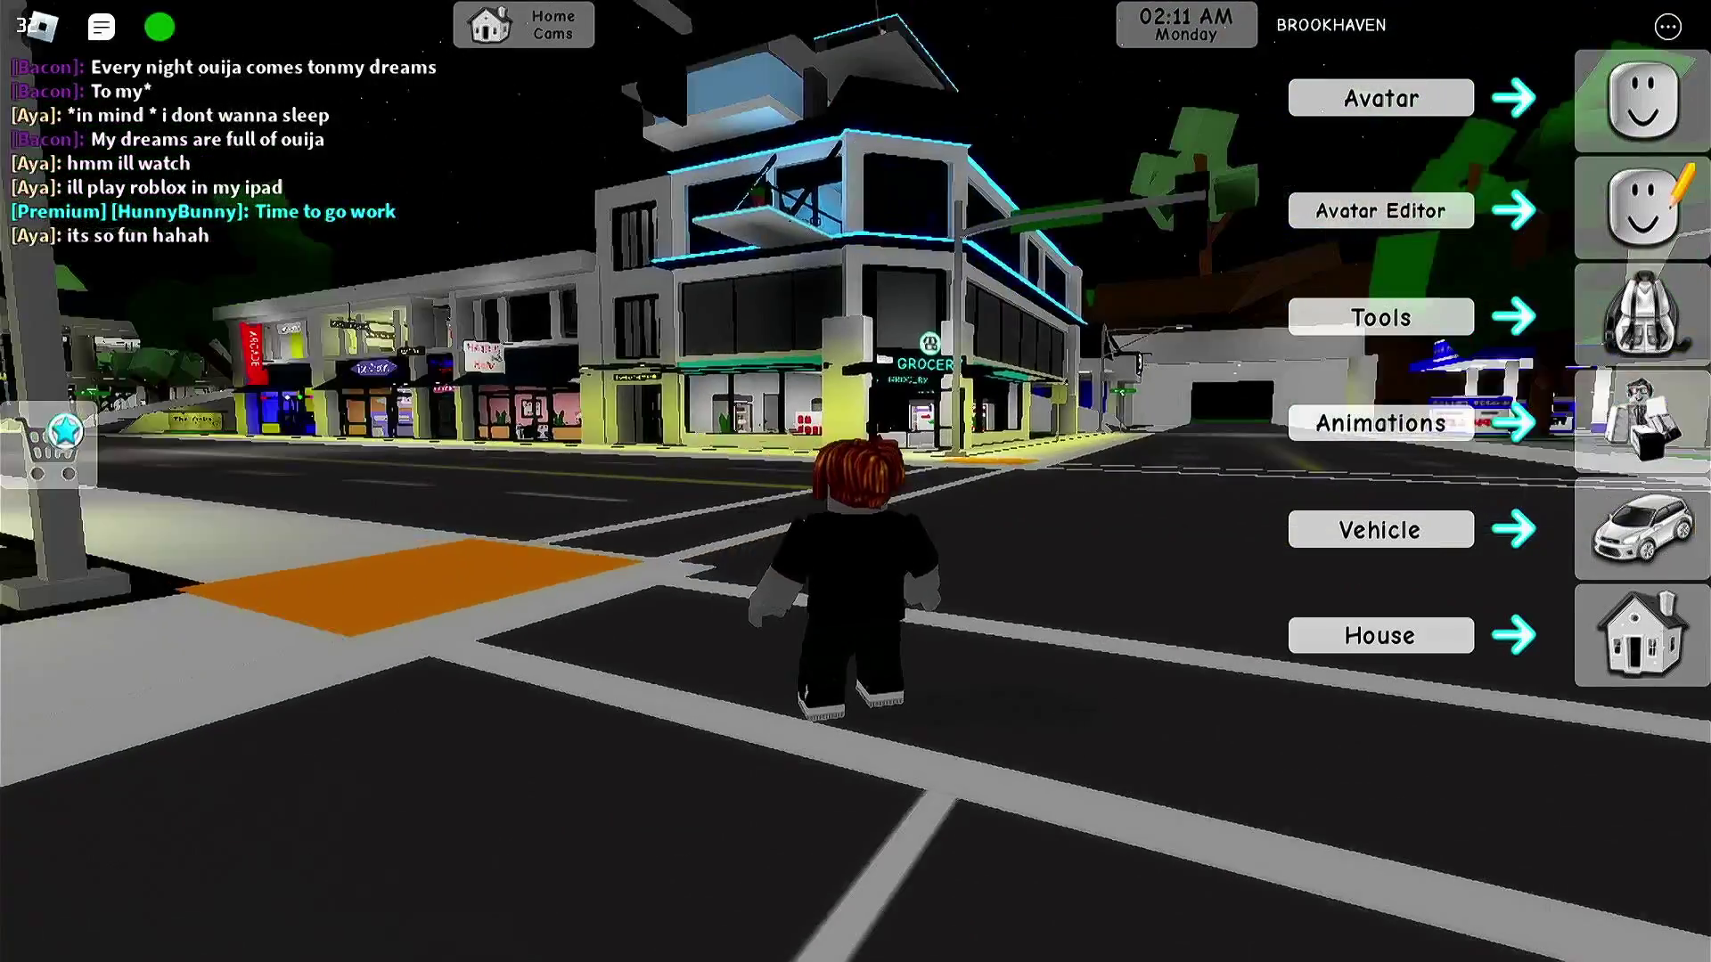
pyautogui.press('a')
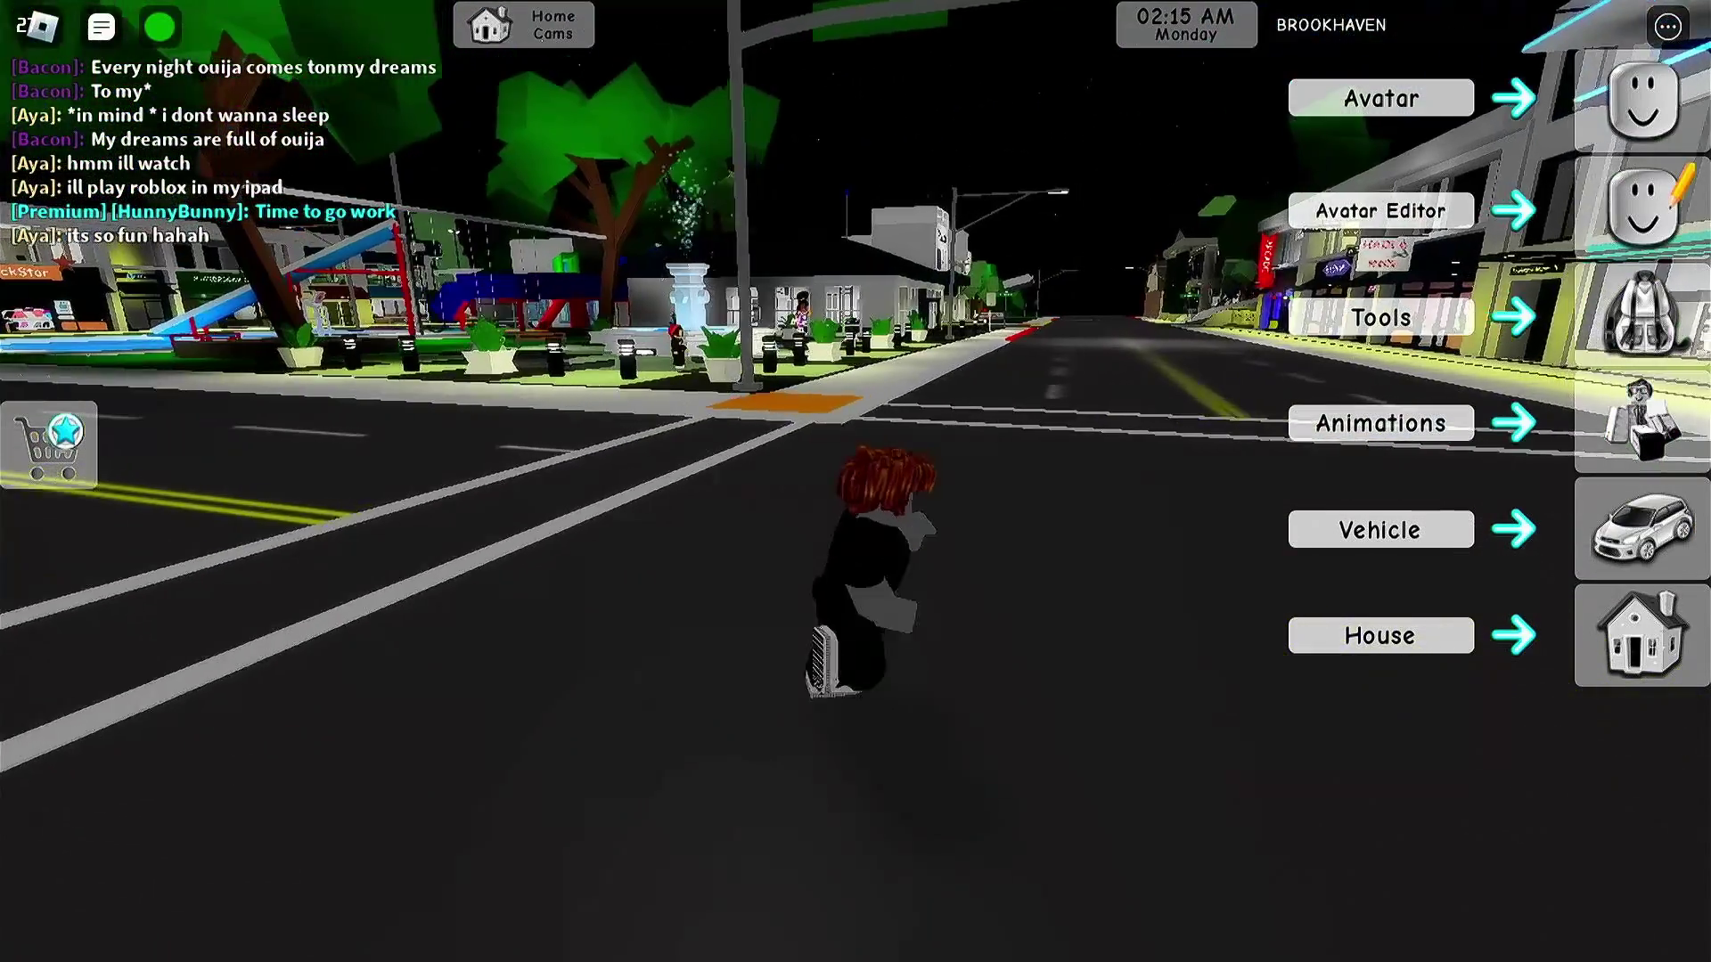
pyautogui.press('a')
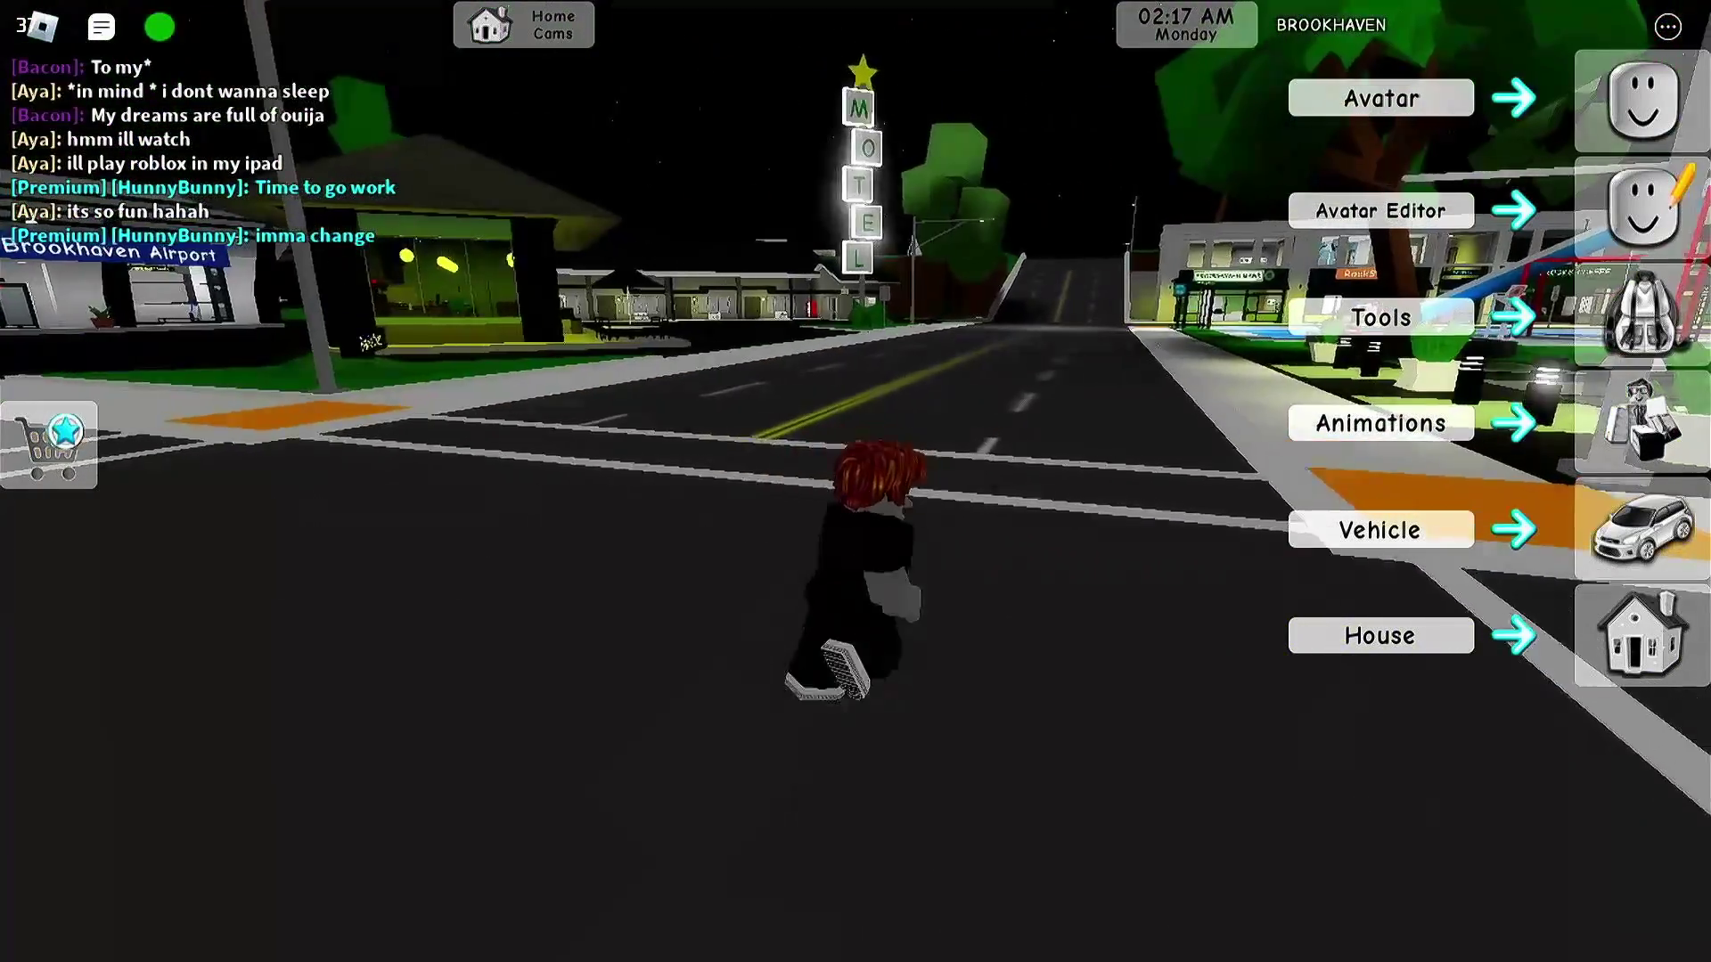
pyautogui.press('d')
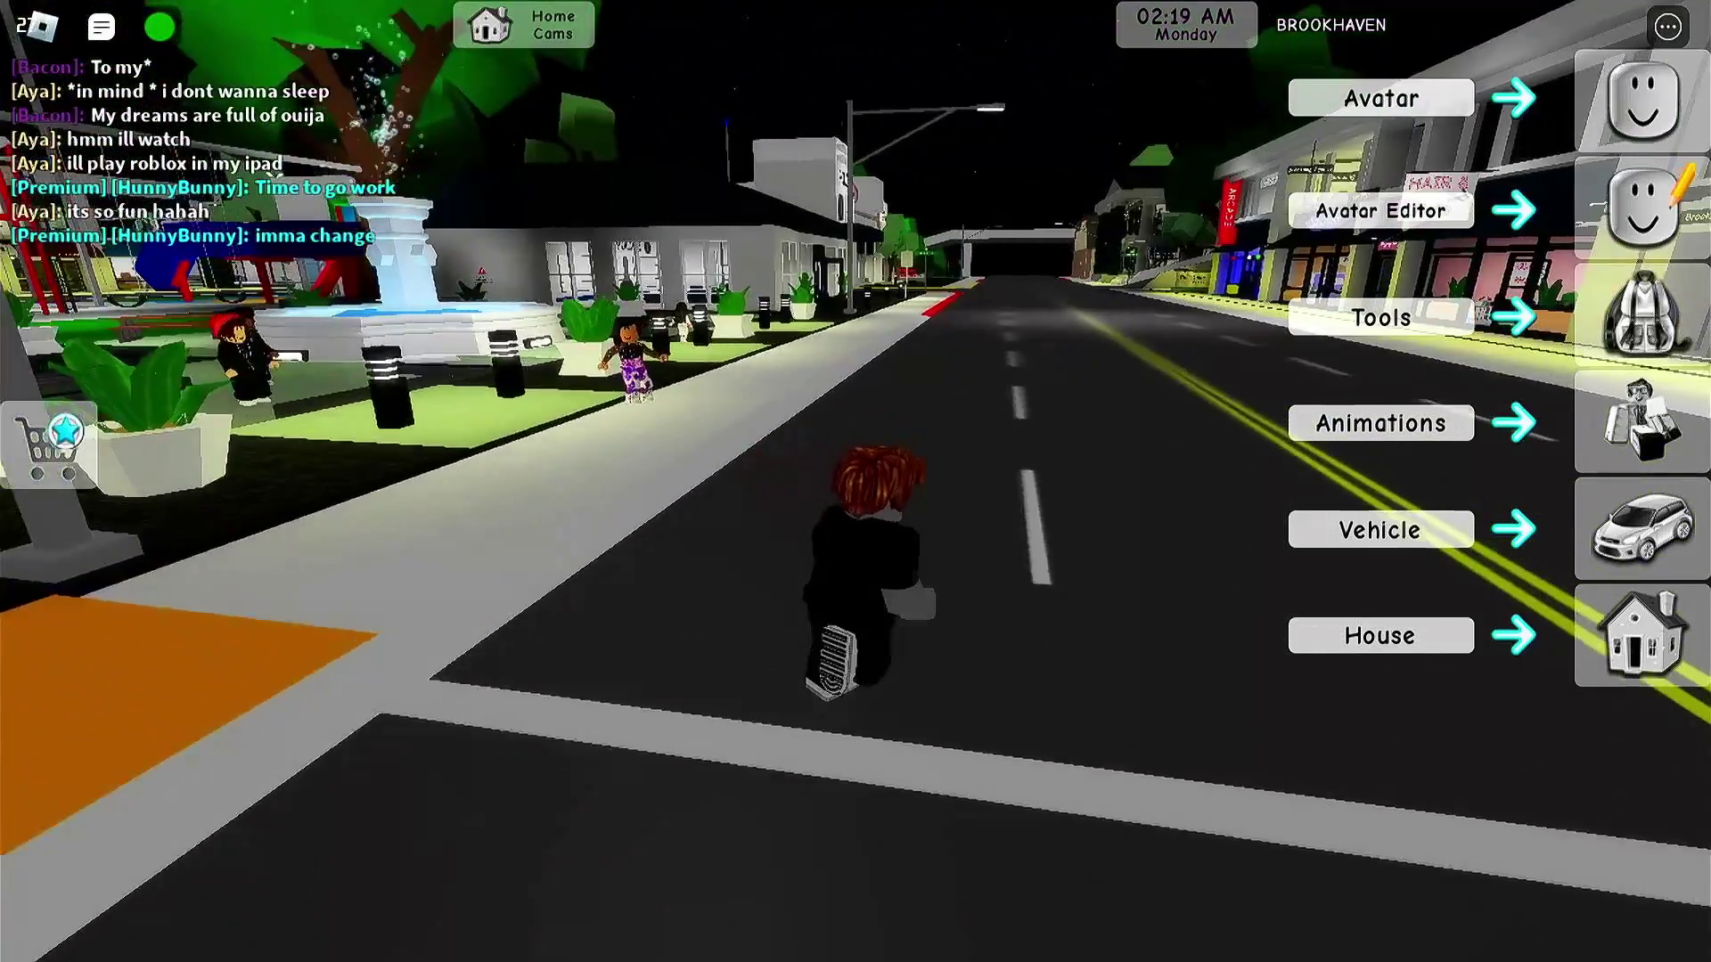
pyautogui.press('a')
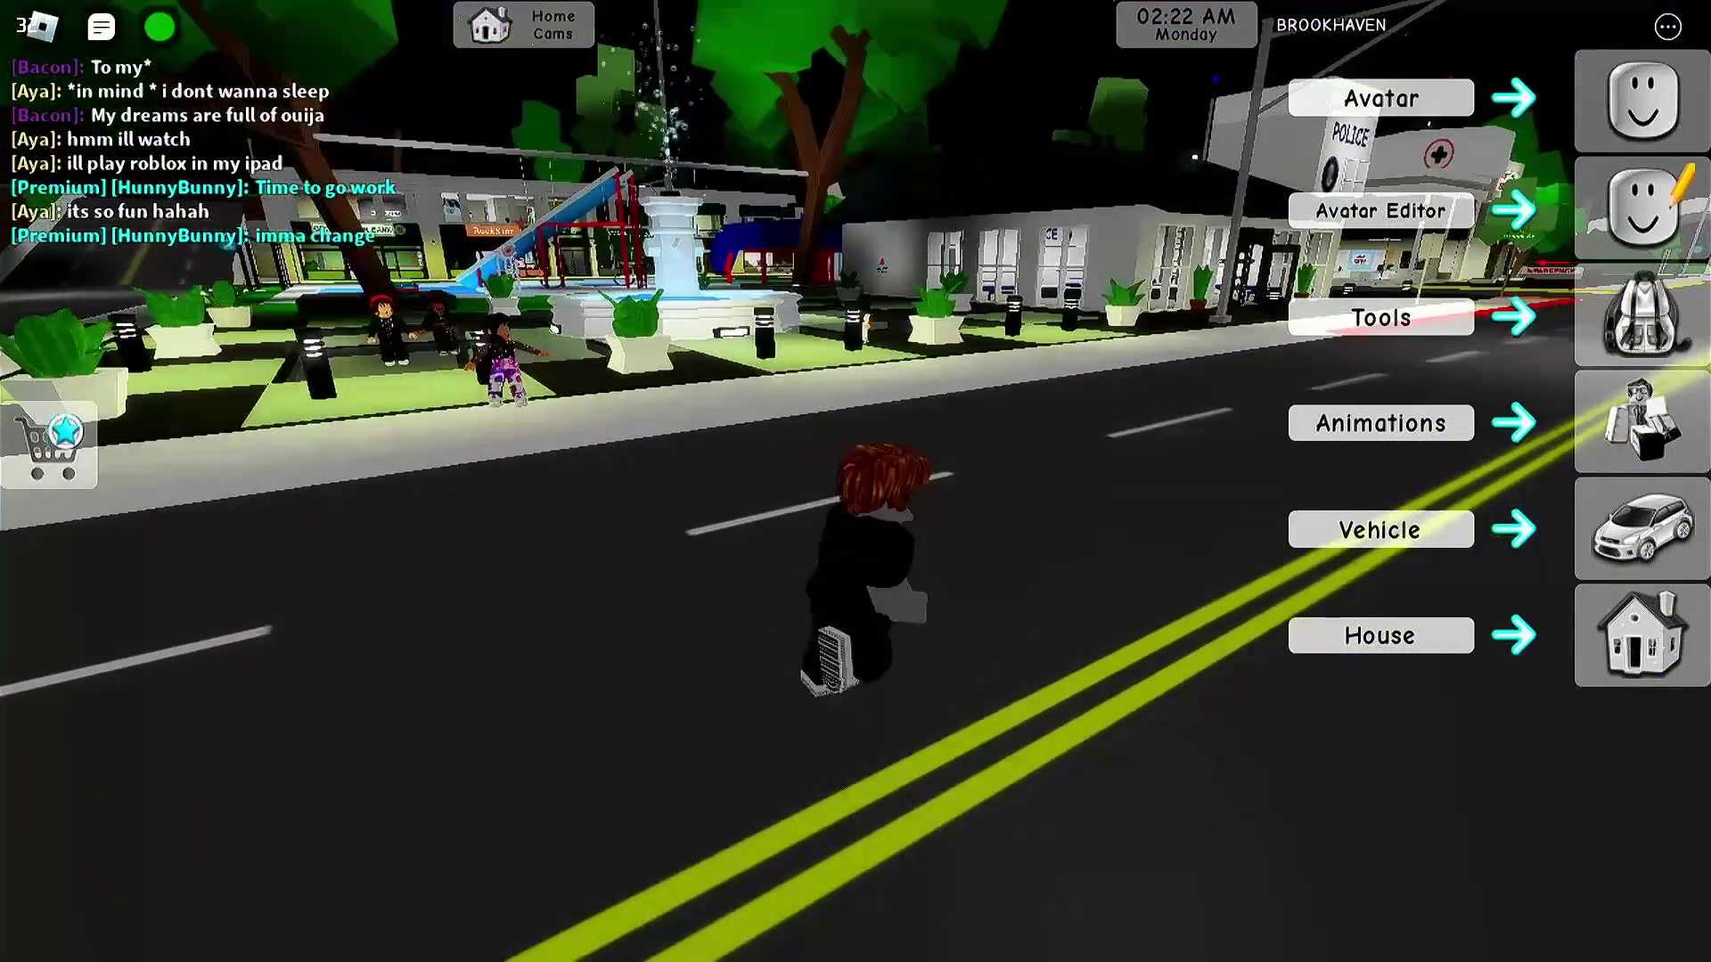
pyautogui.press('w')
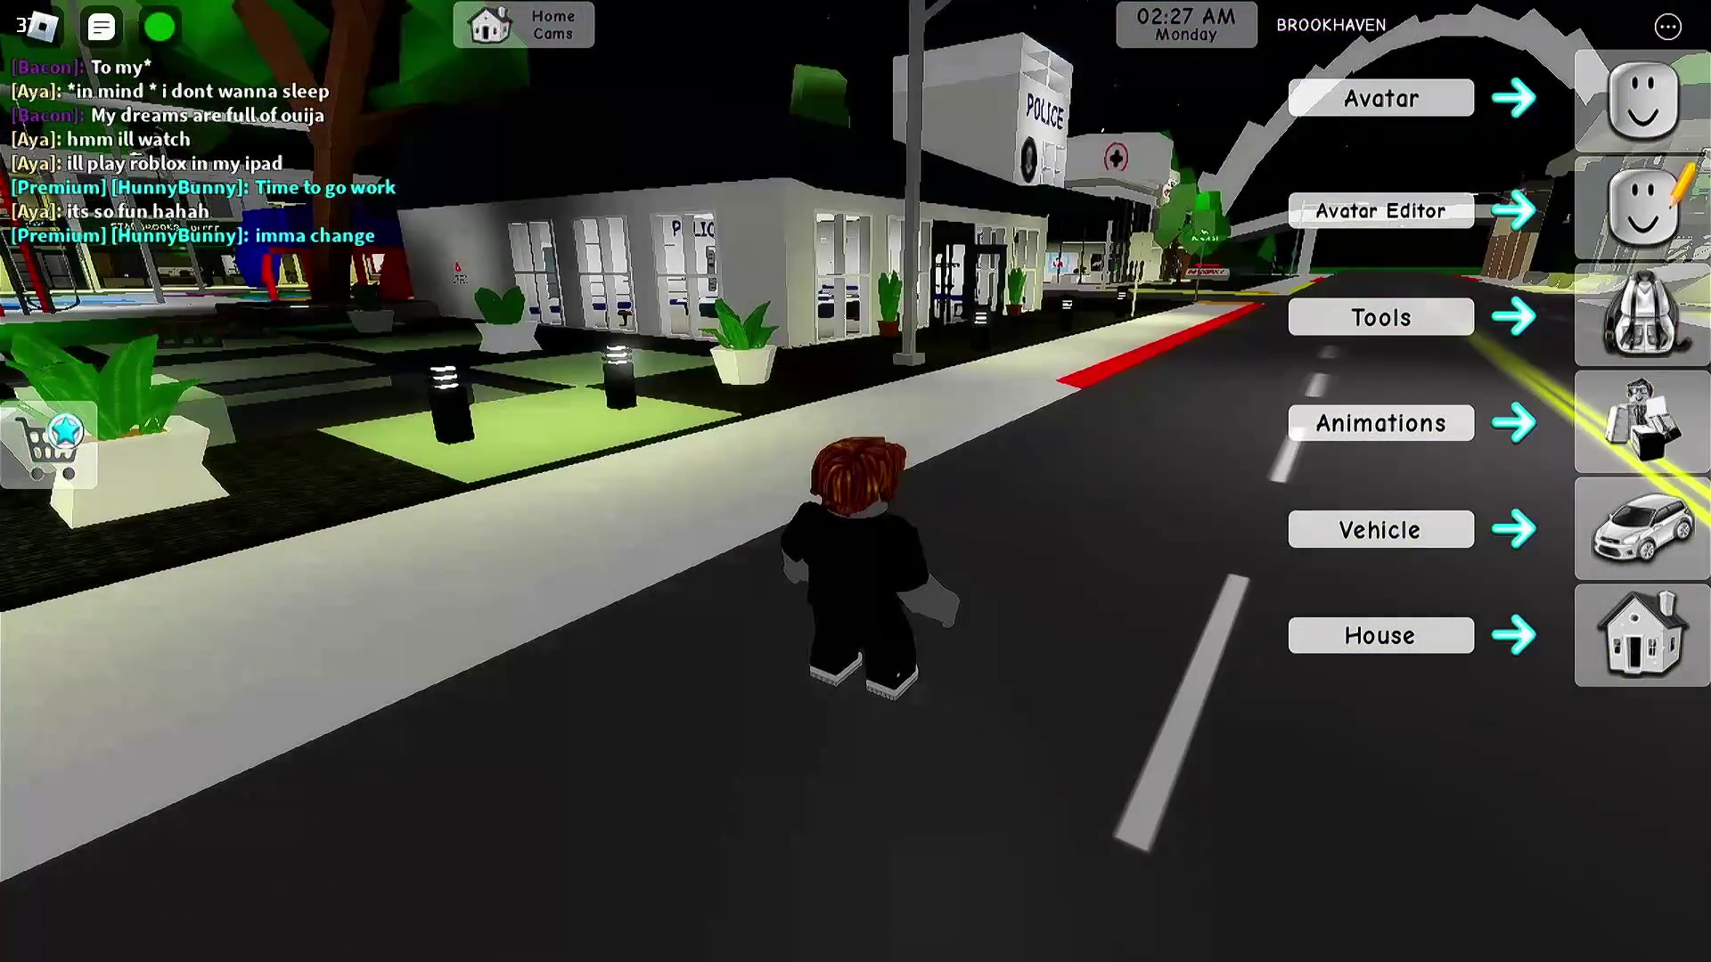